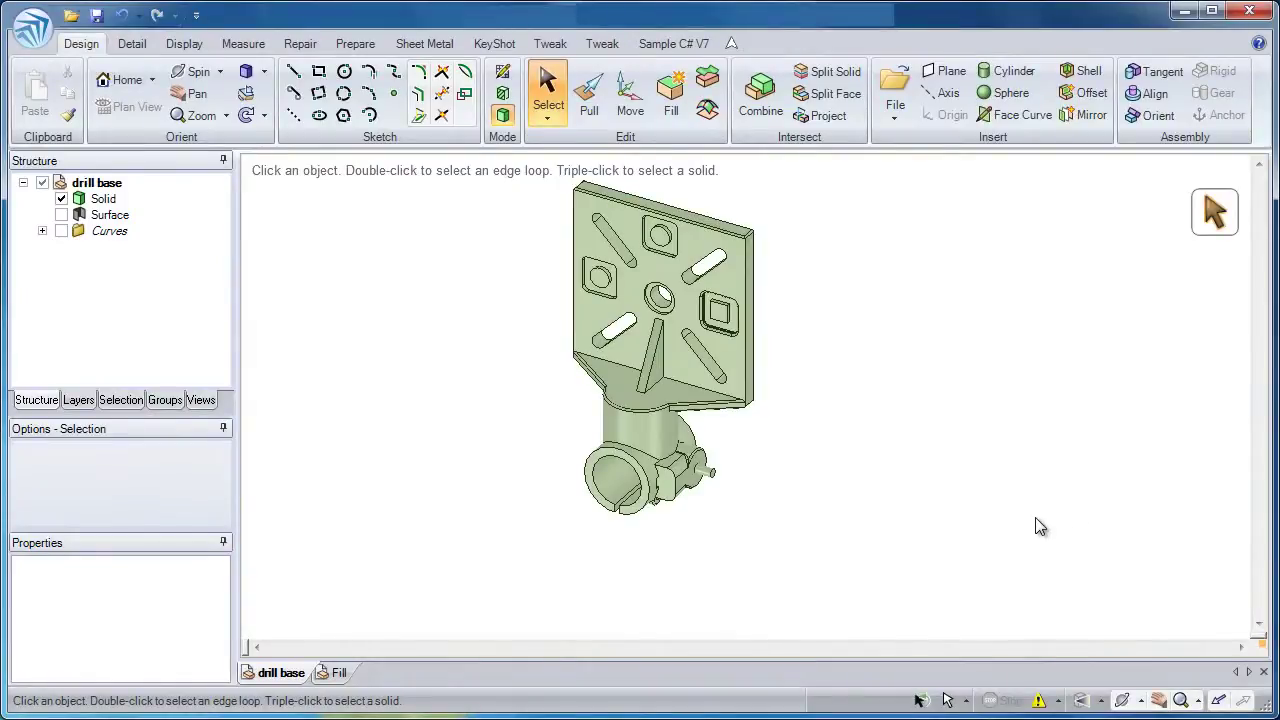
# Fill the through hole at the center of the plate by selecting its cylindrical inner face.
pyautogui.moveTo(850, 350); pyautogui.dragTo(915, 281, button='middle')
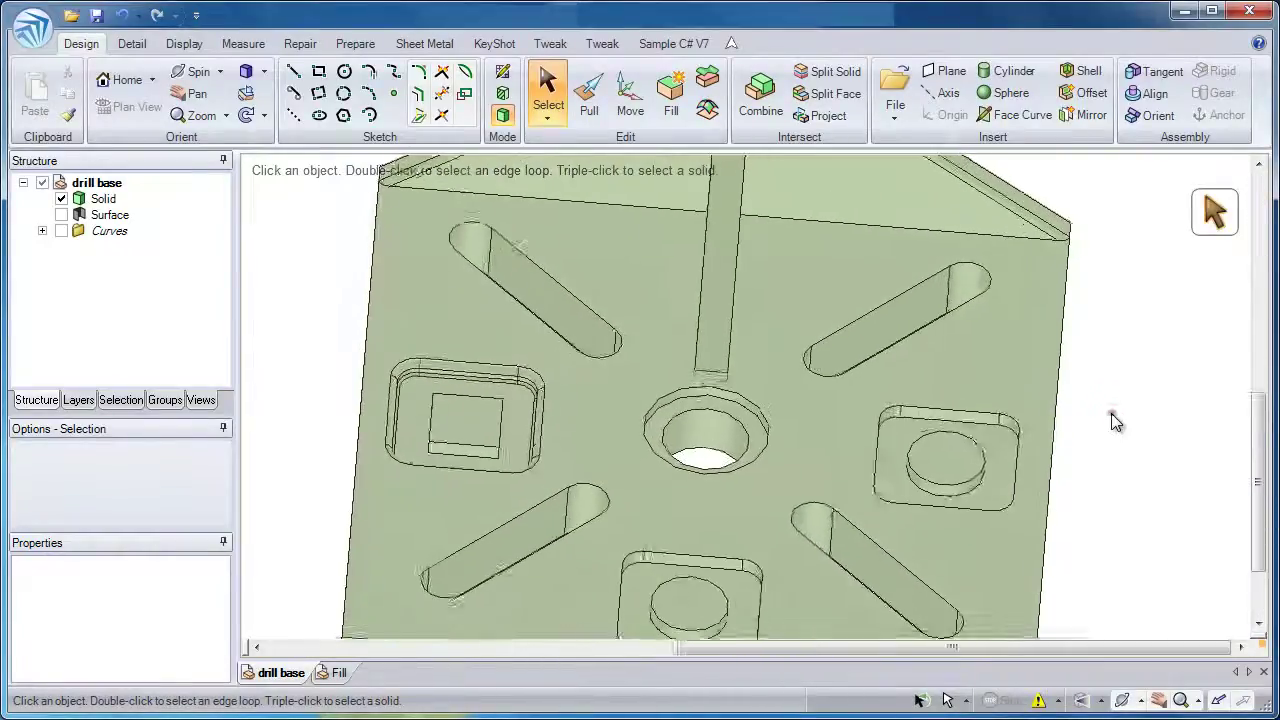
pyautogui.click(712, 416)
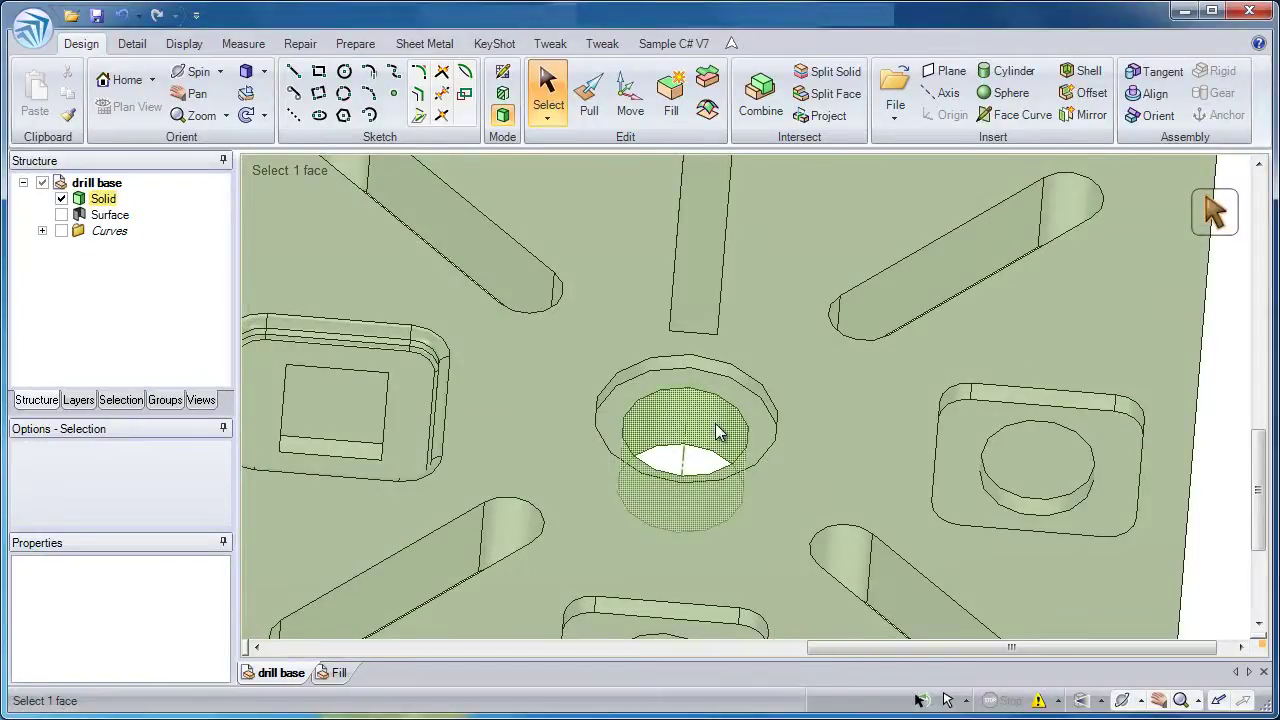
pyautogui.click(716, 429)
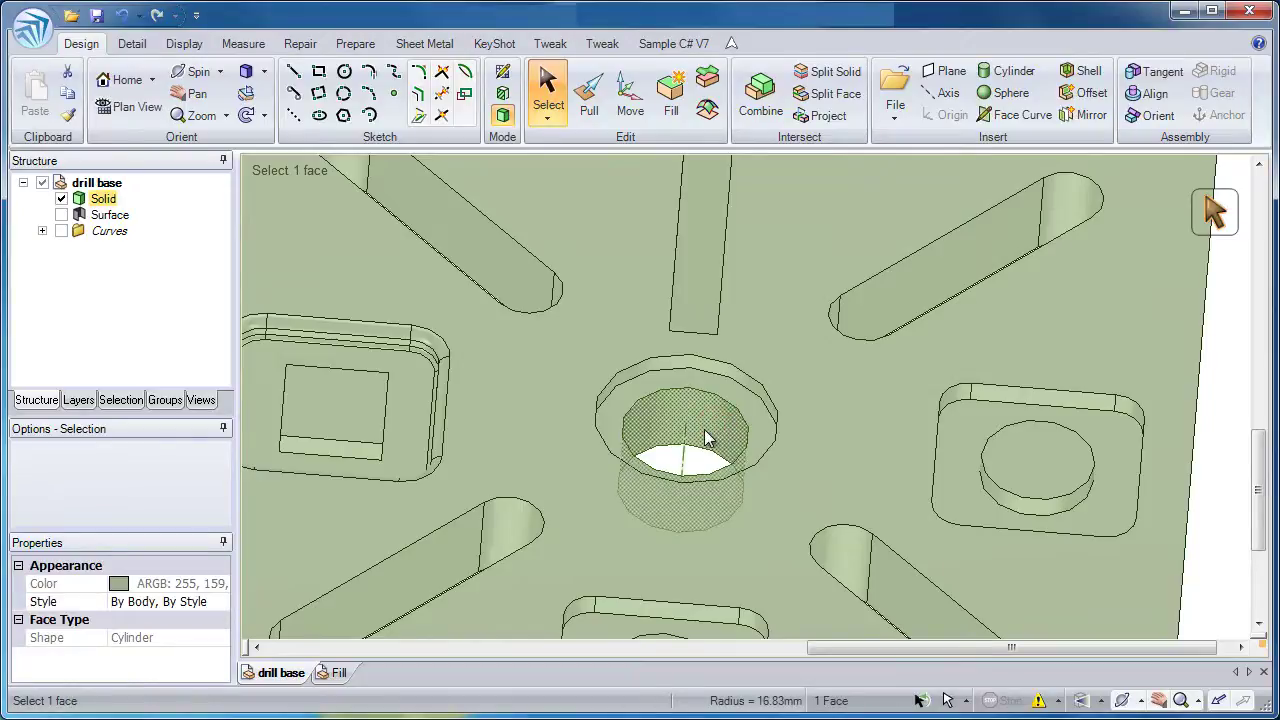
pyautogui.click(677, 245)
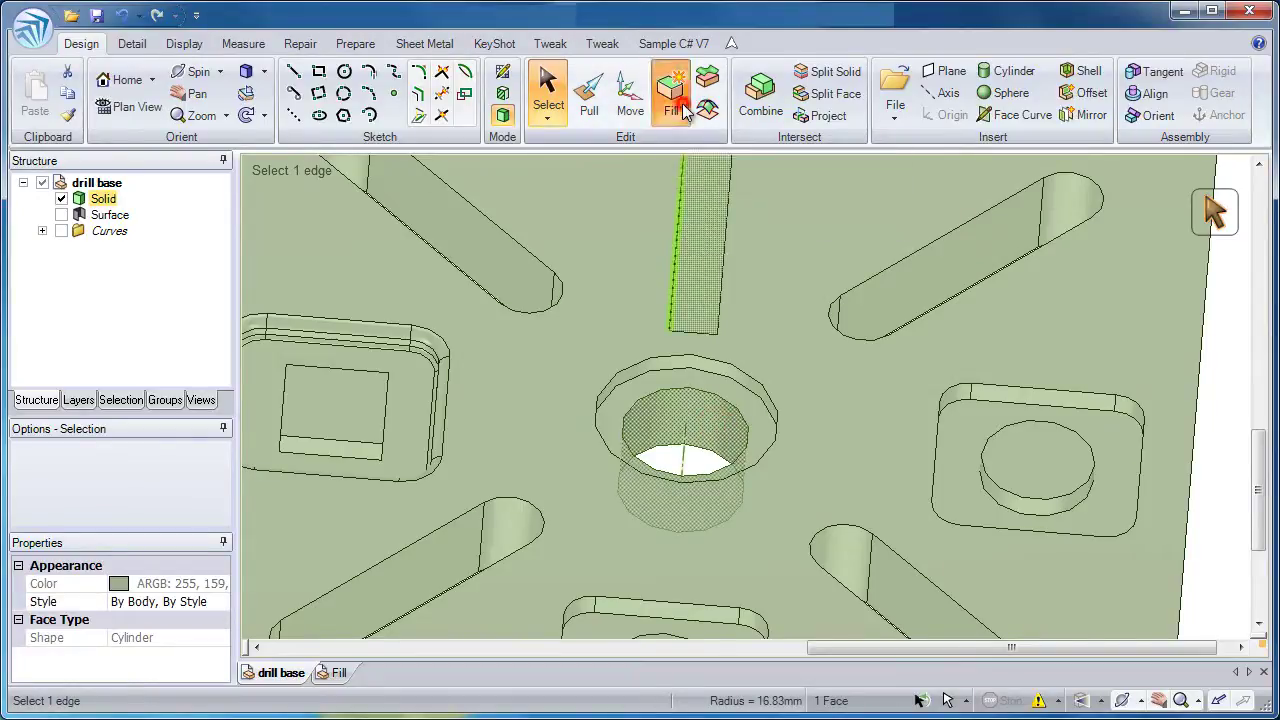
pyautogui.click(672, 100)
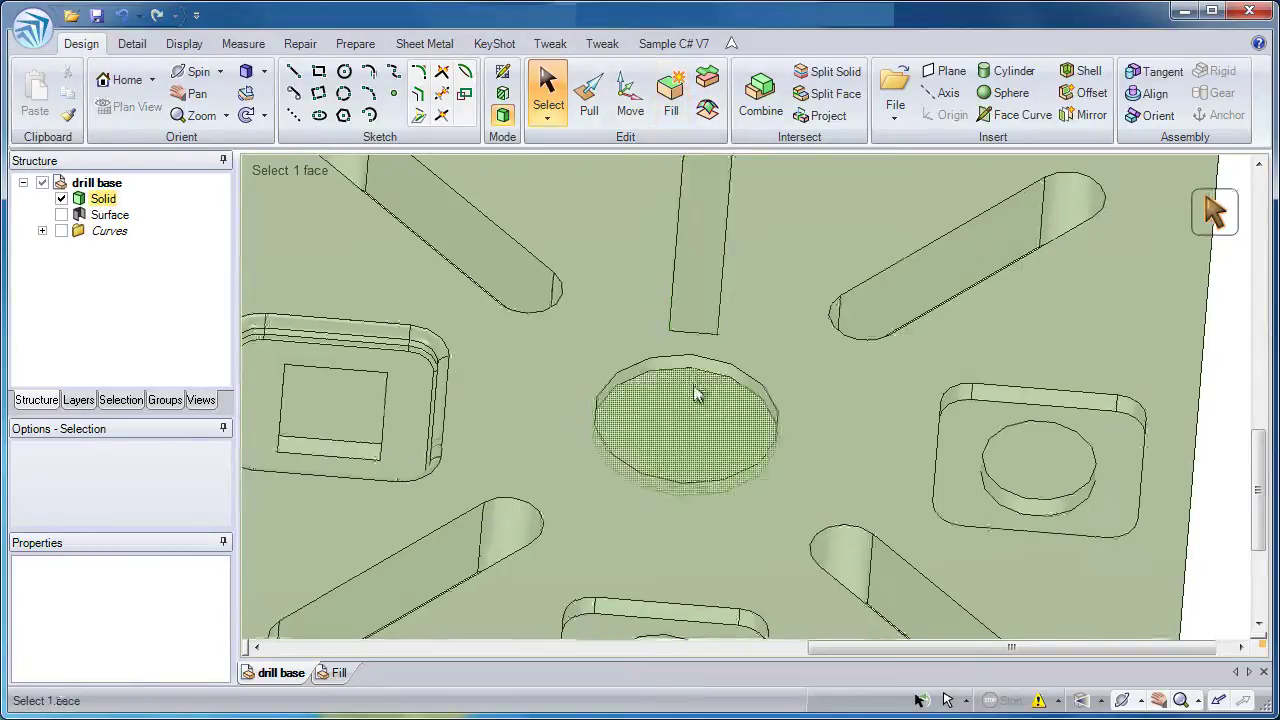
# Remove the remaining circular recess at the plate's center by filling its floor and side faces together.
pyautogui.scroll(2, 697, 383)
pyautogui.click(674, 102)
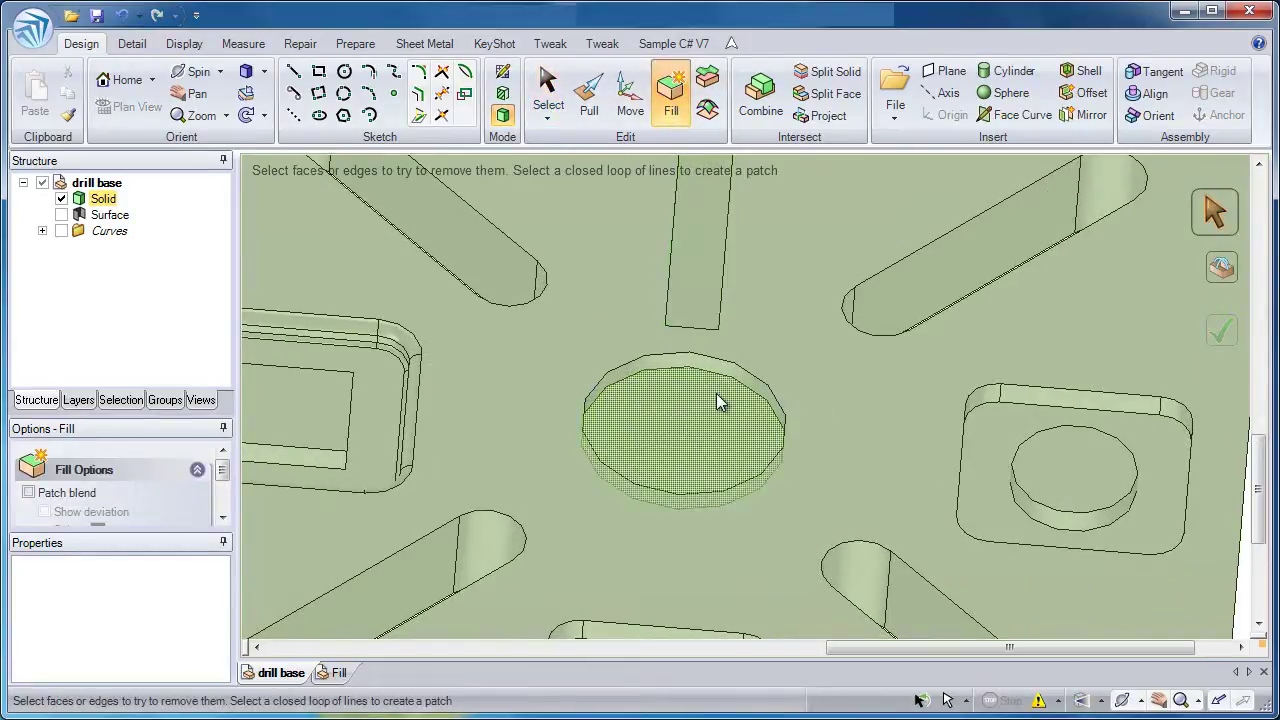
pyautogui.click(716, 395)
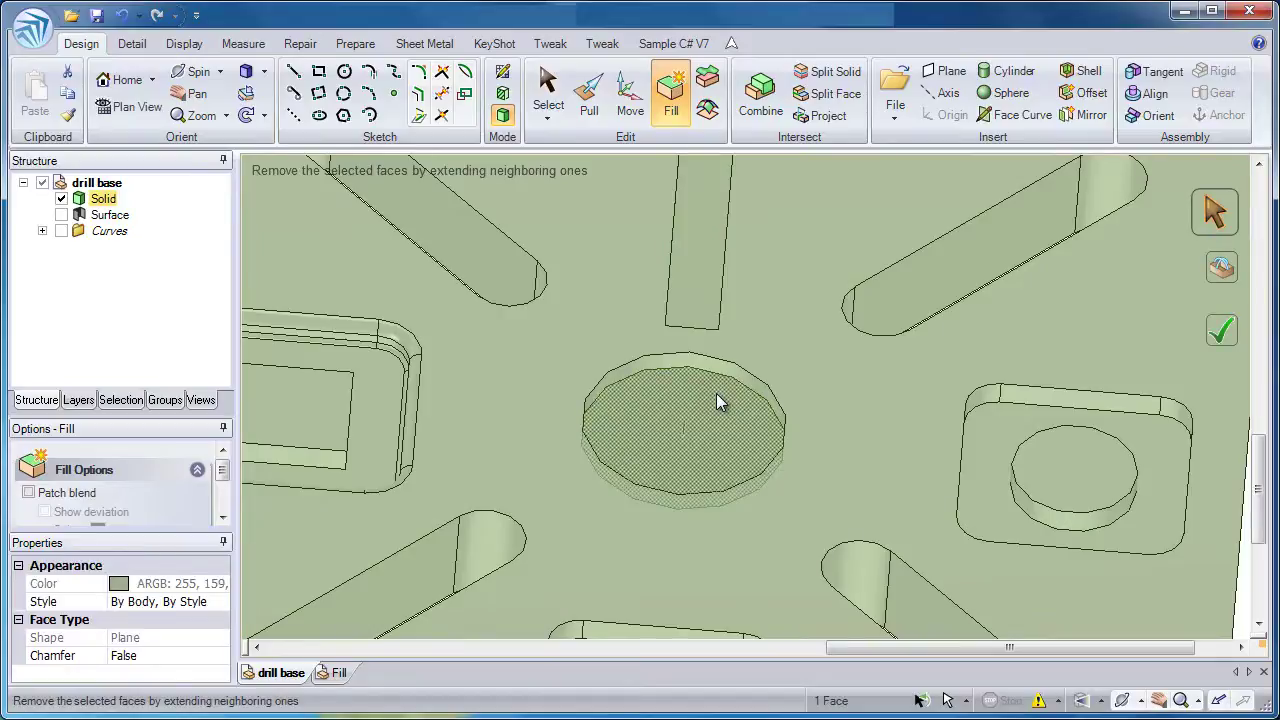
pyautogui.scroll(3, 716, 400)
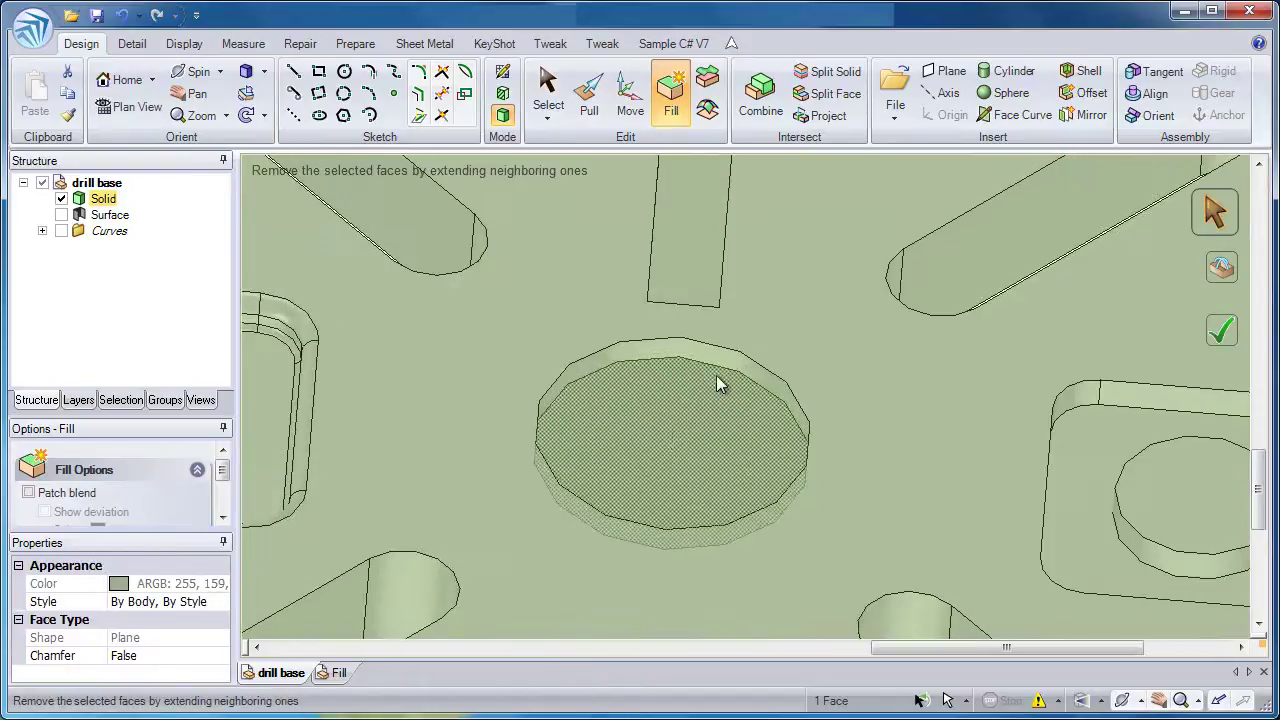
pyautogui.press('ctrl')
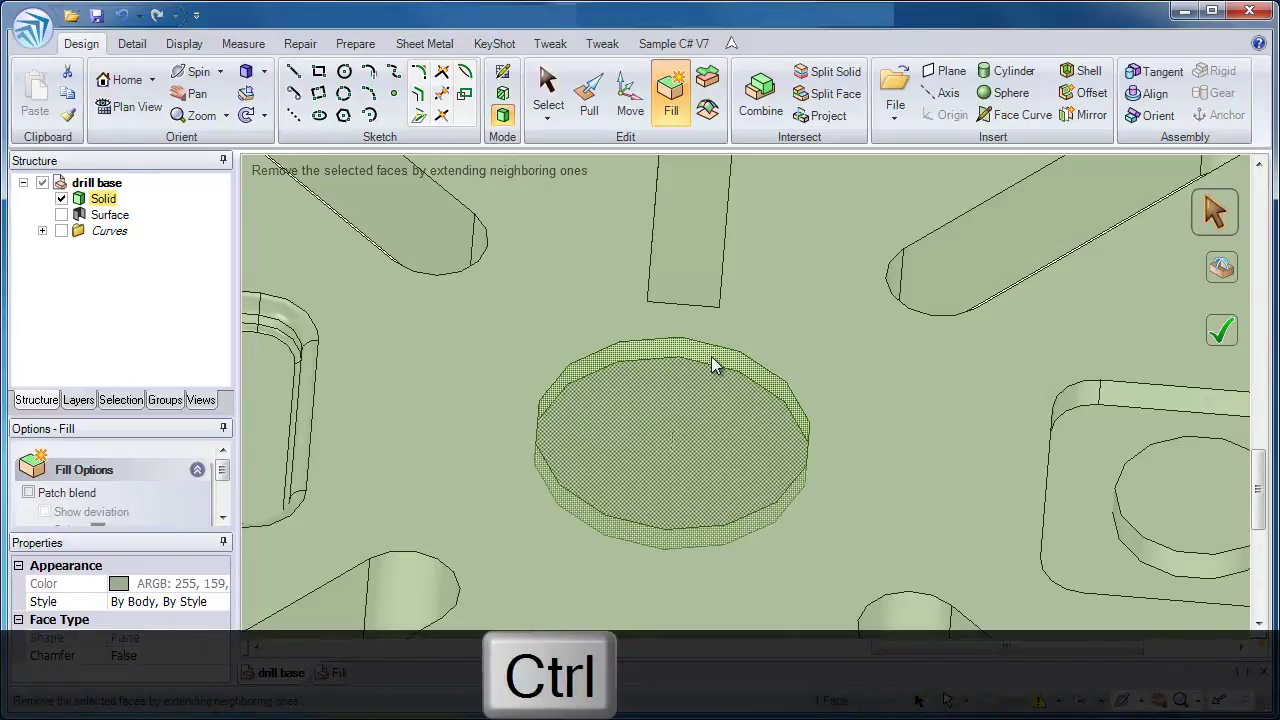
pyautogui.keyDown('ctrl'); pyautogui.click(711, 356); pyautogui.keyUp('ctrl')
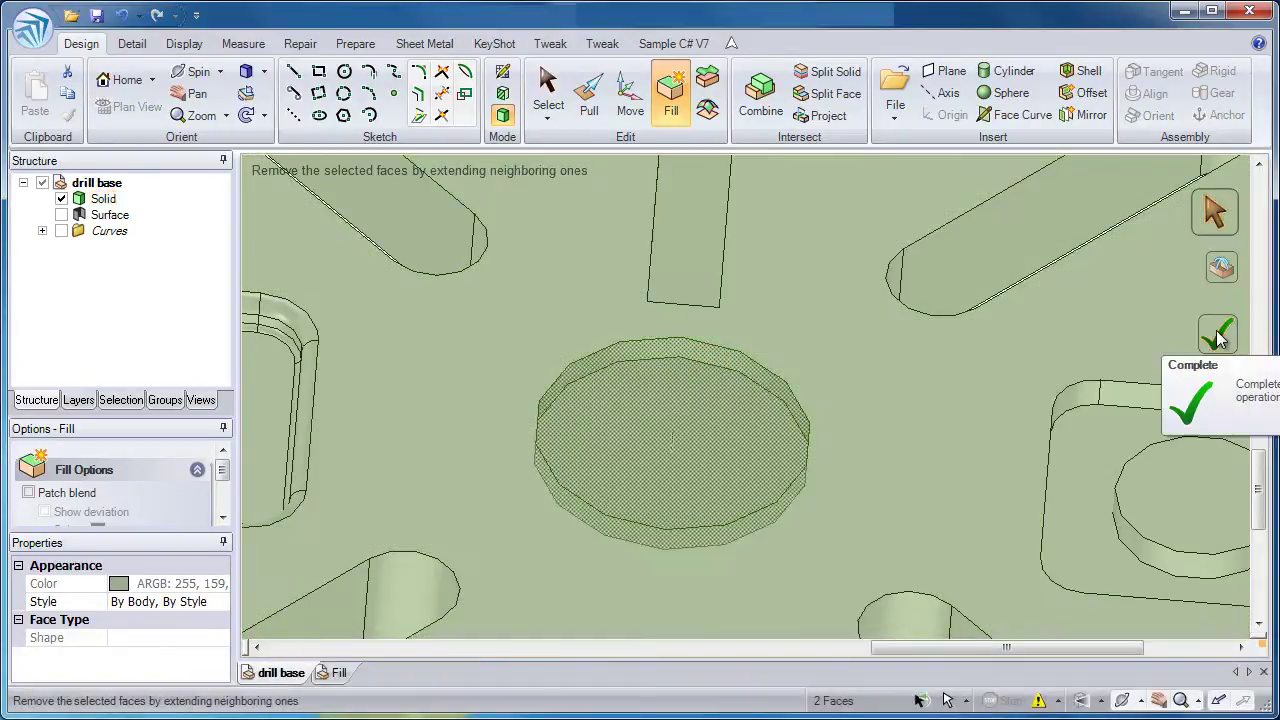
pyautogui.click(1217, 334)
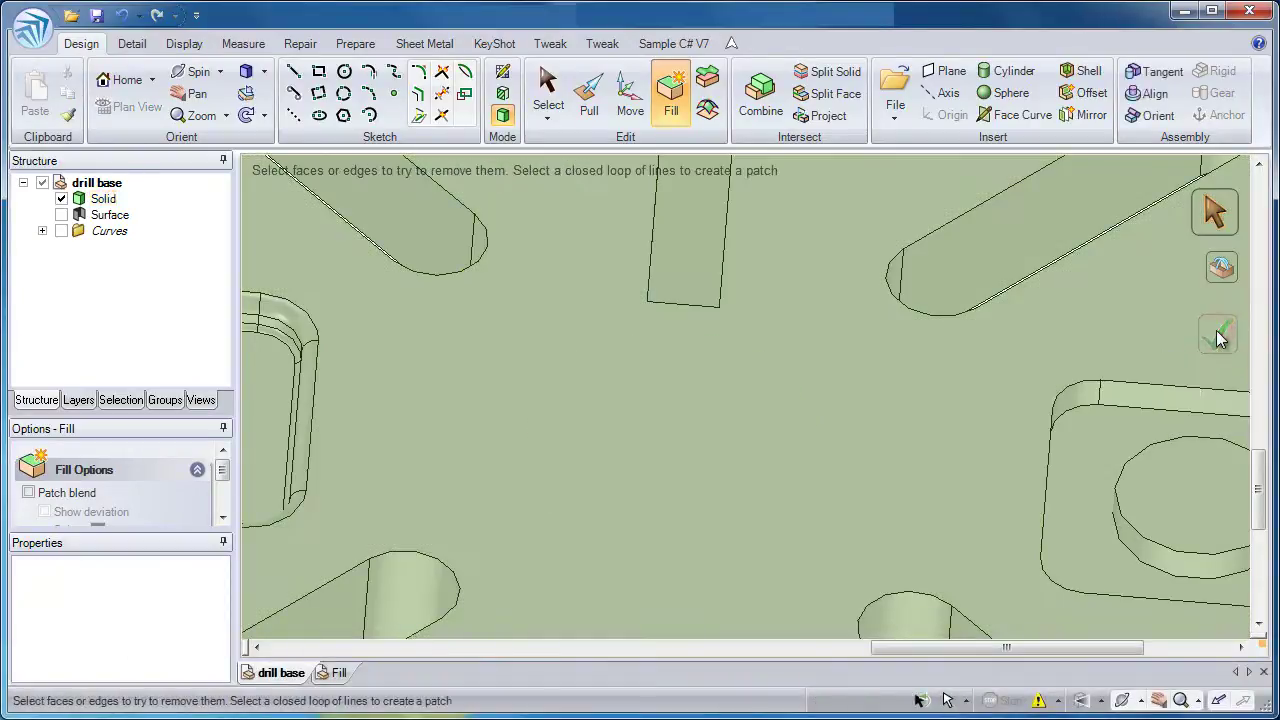
# Fill all four diagonal slots, extending the selection from one slot's walls with All equal radius cylinders and Faces with same area.
pyautogui.scroll(-3, 1215, 330)
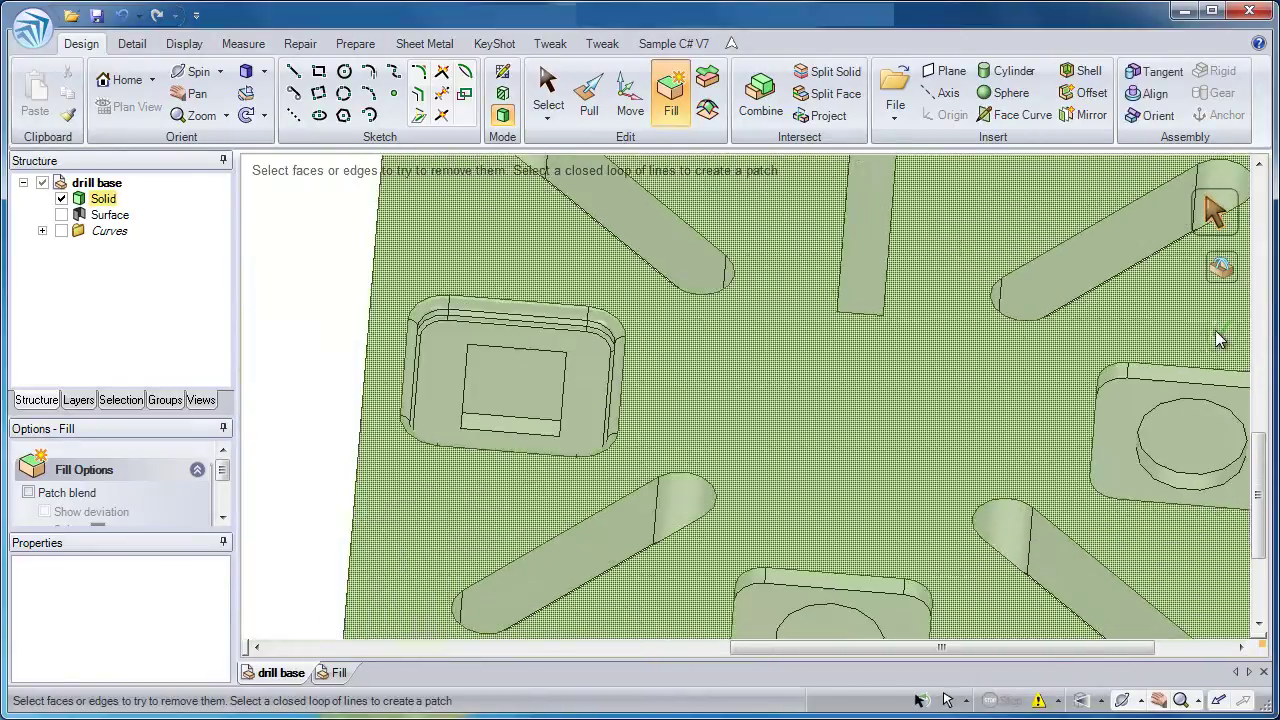
pyautogui.scroll(-3, 1203, 330)
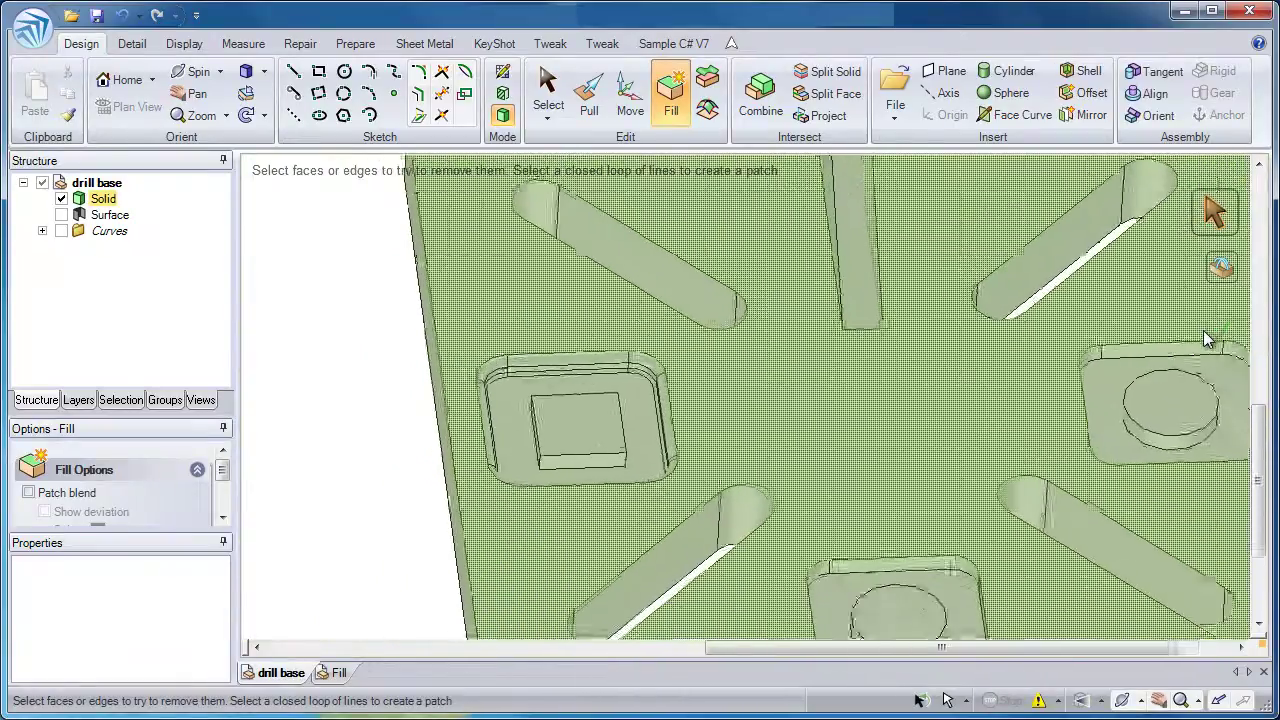
pyautogui.scroll(-3, 1203, 330)
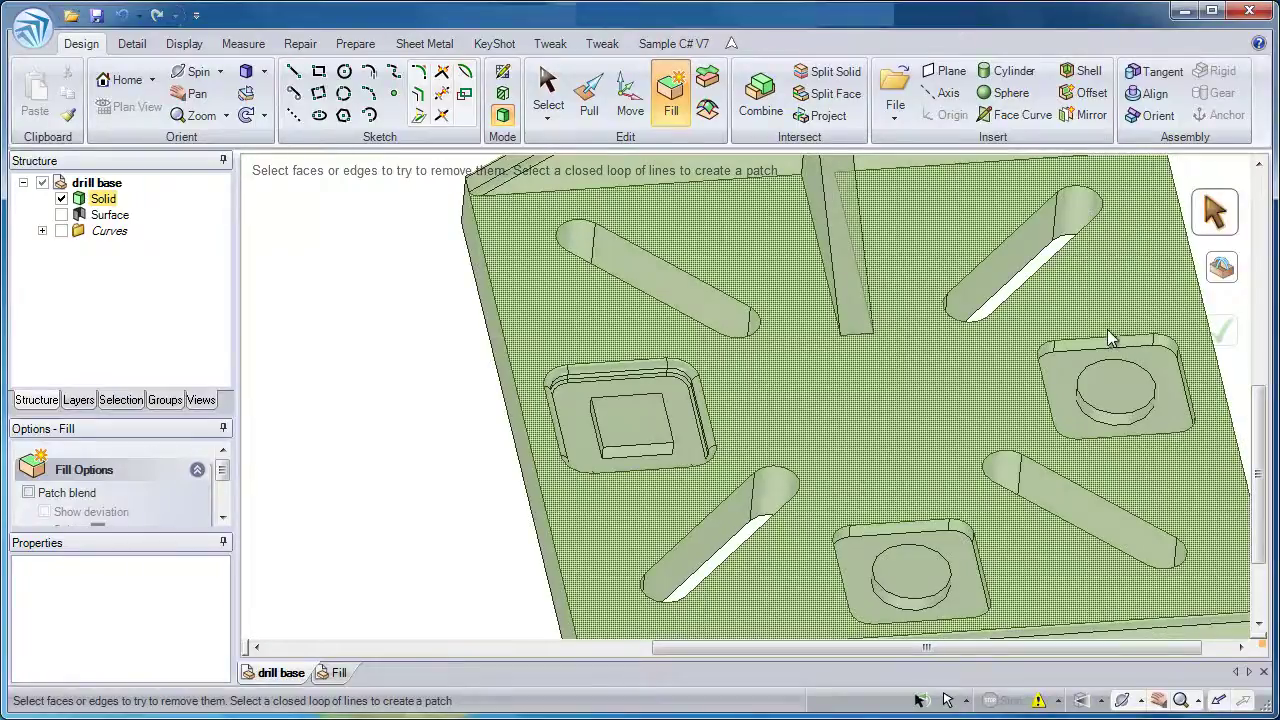
pyautogui.click(400, 376)
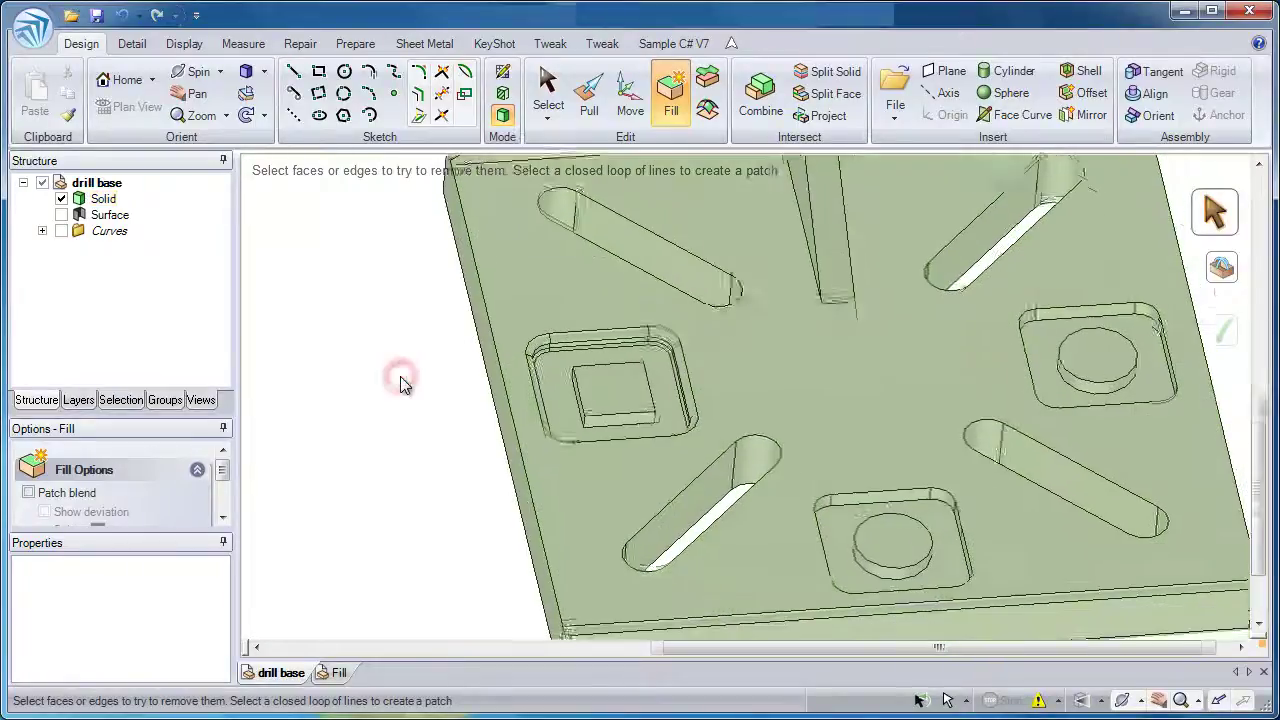
pyautogui.scroll(1, 394, 398)
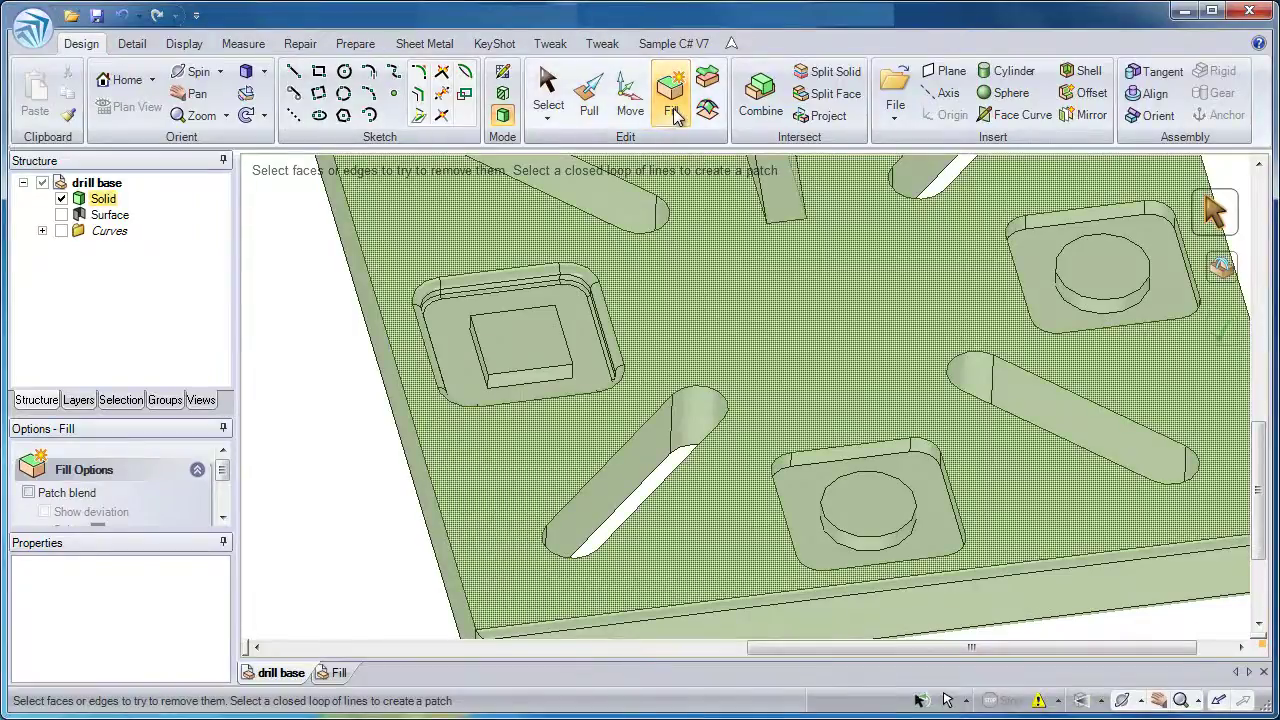
pyautogui.click(548, 95)
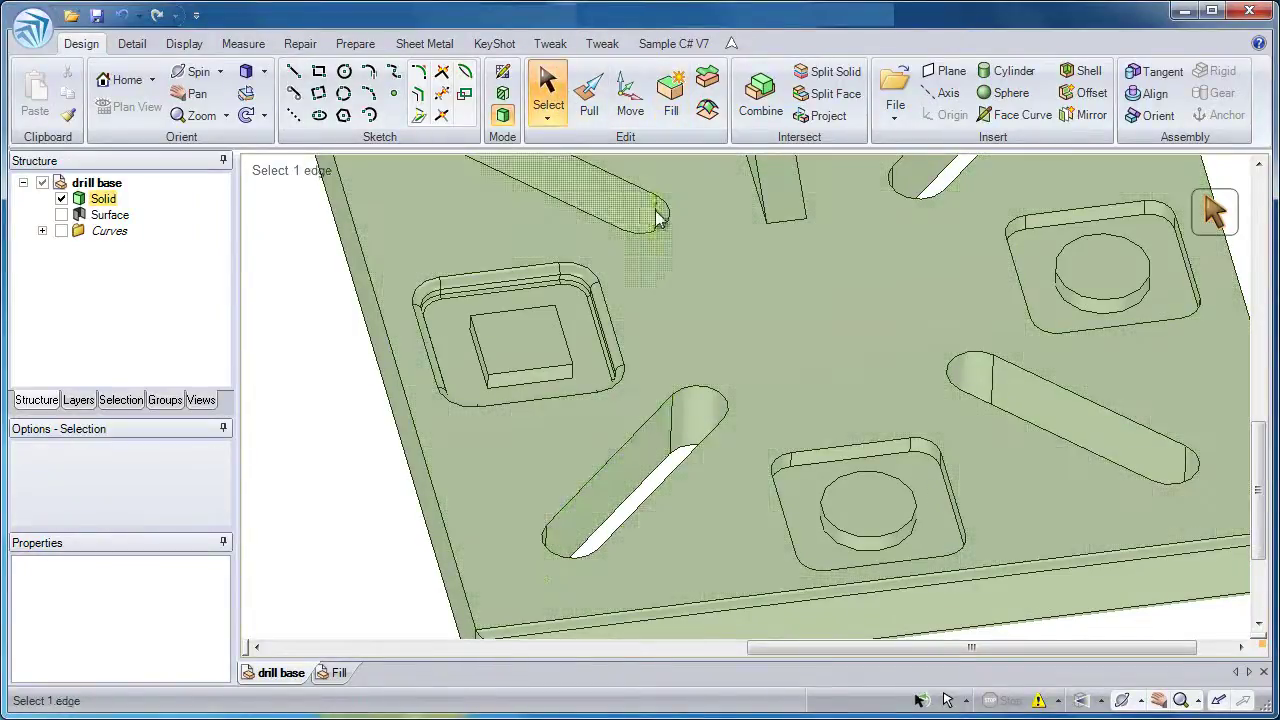
pyautogui.press('z')
pyautogui.scroll(-2, 943, 336)
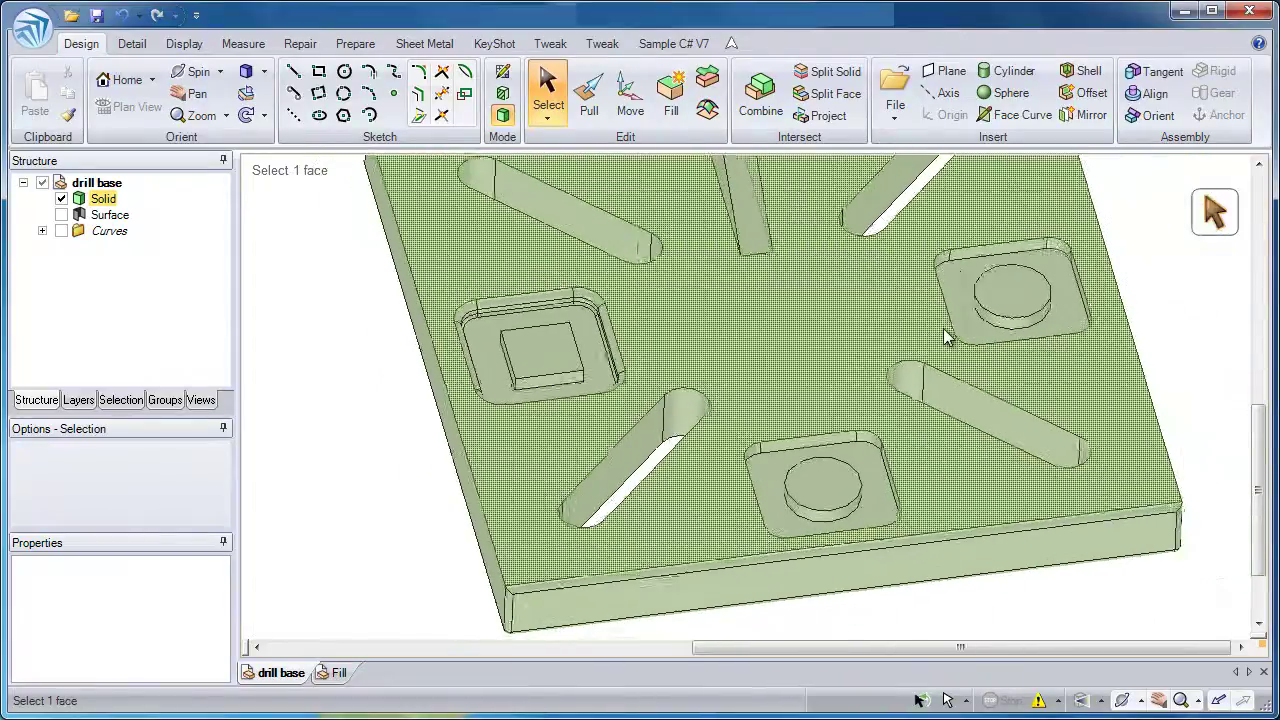
pyautogui.doubleClick(615, 464)
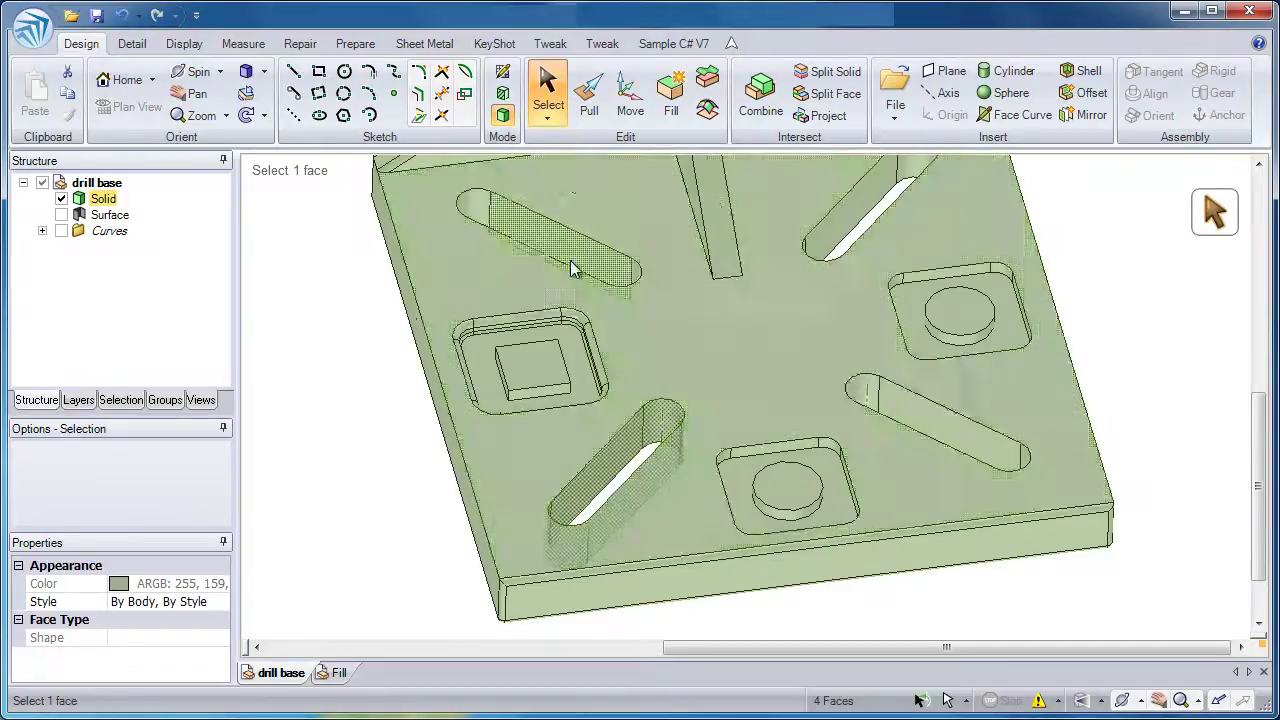
pyautogui.click(121, 400)
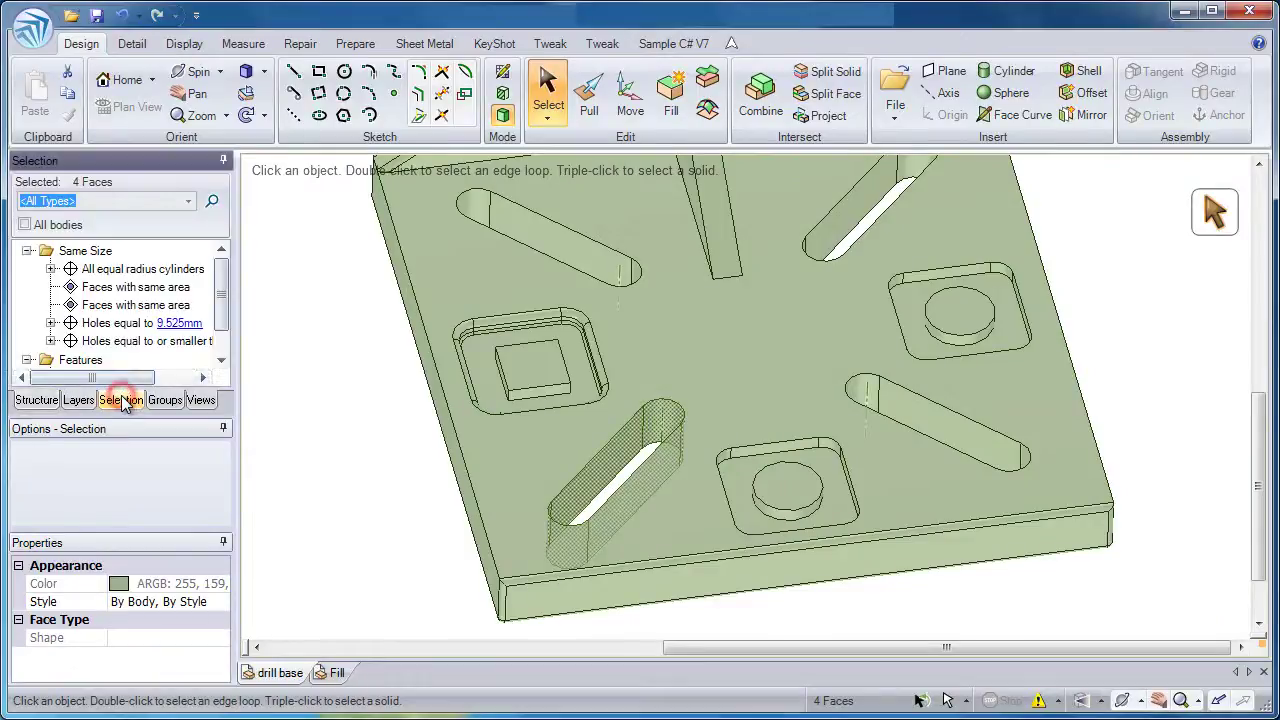
pyautogui.click(157, 271)
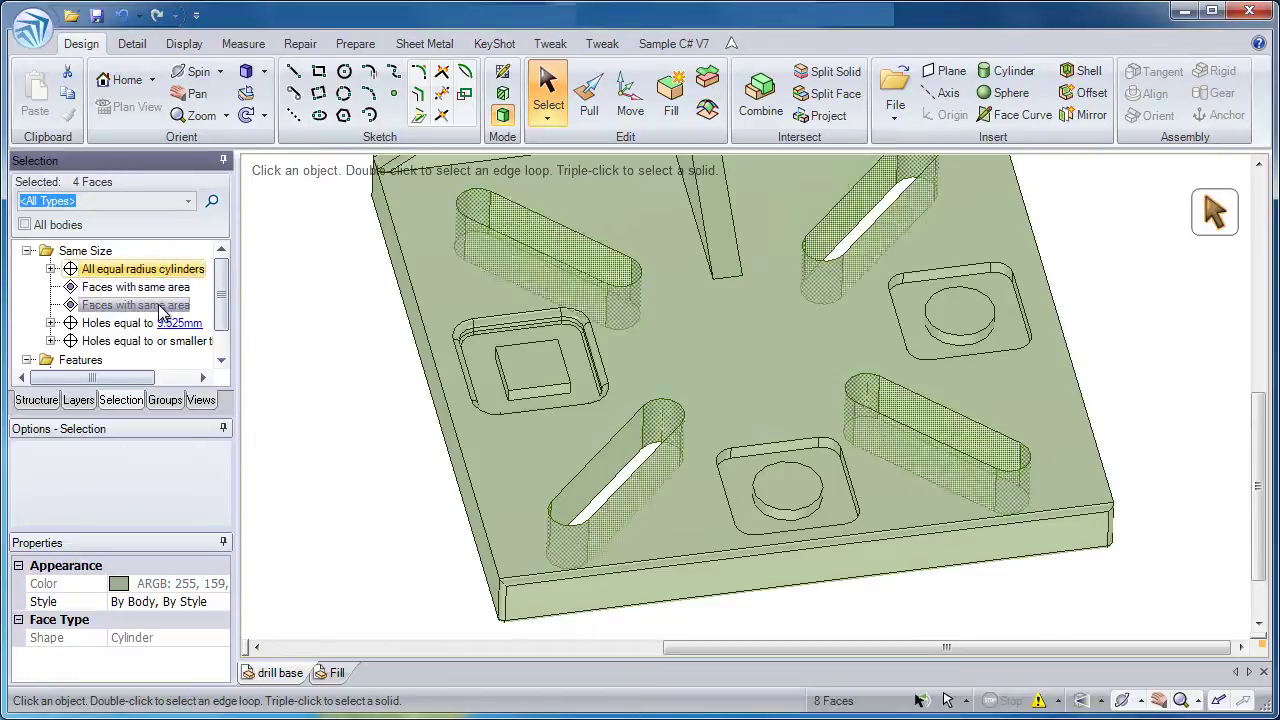
pyautogui.press('ctrl')
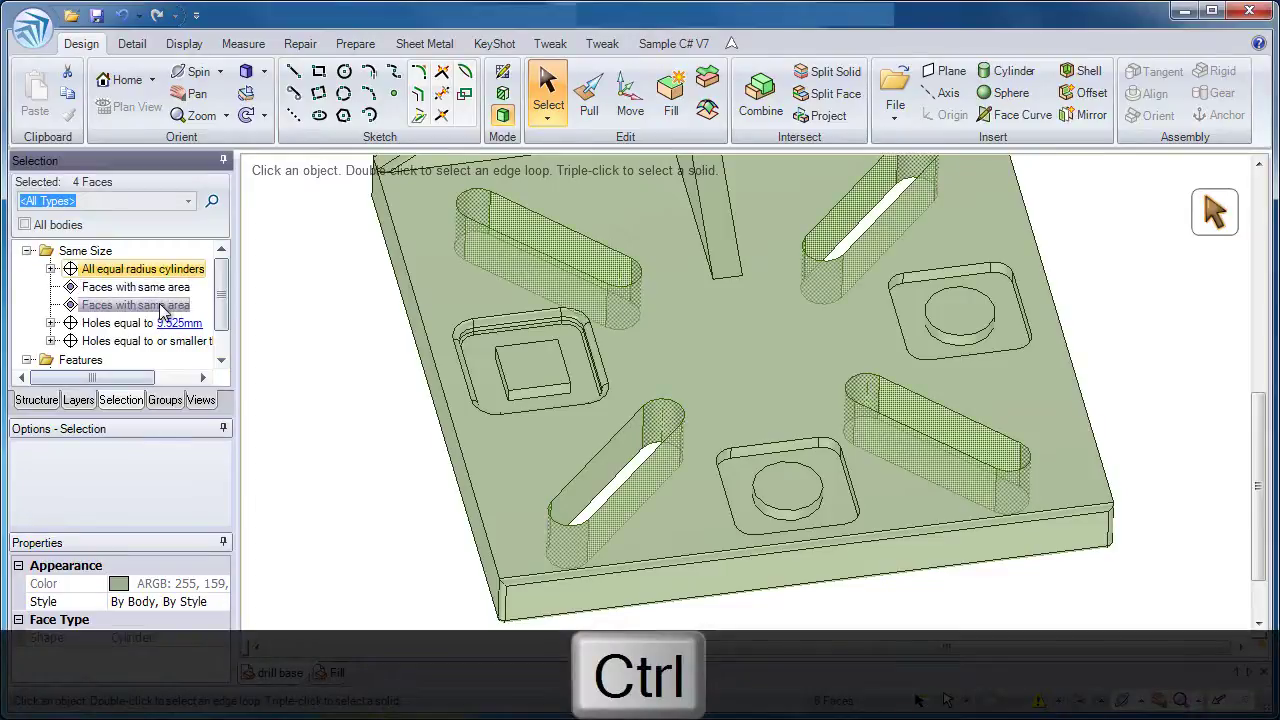
pyautogui.keyDown('ctrl'); pyautogui.click(150, 305); pyautogui.keyUp('ctrl')
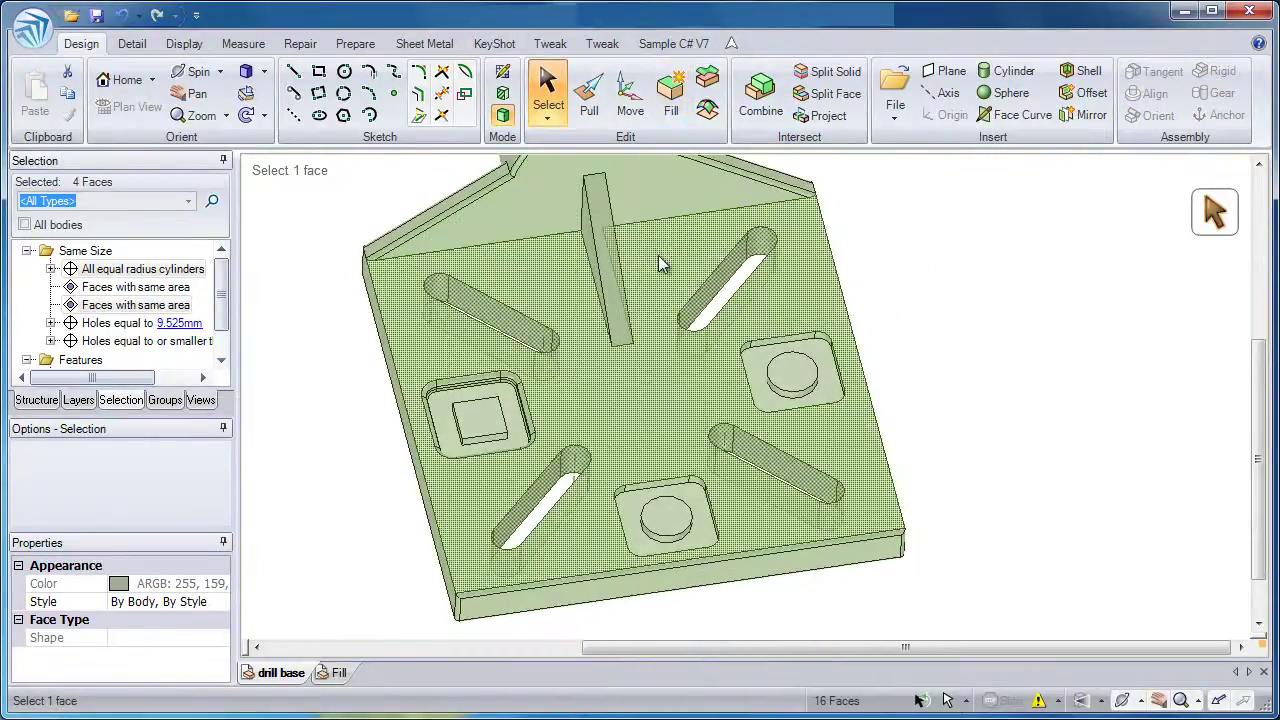
pyautogui.click(670, 100)
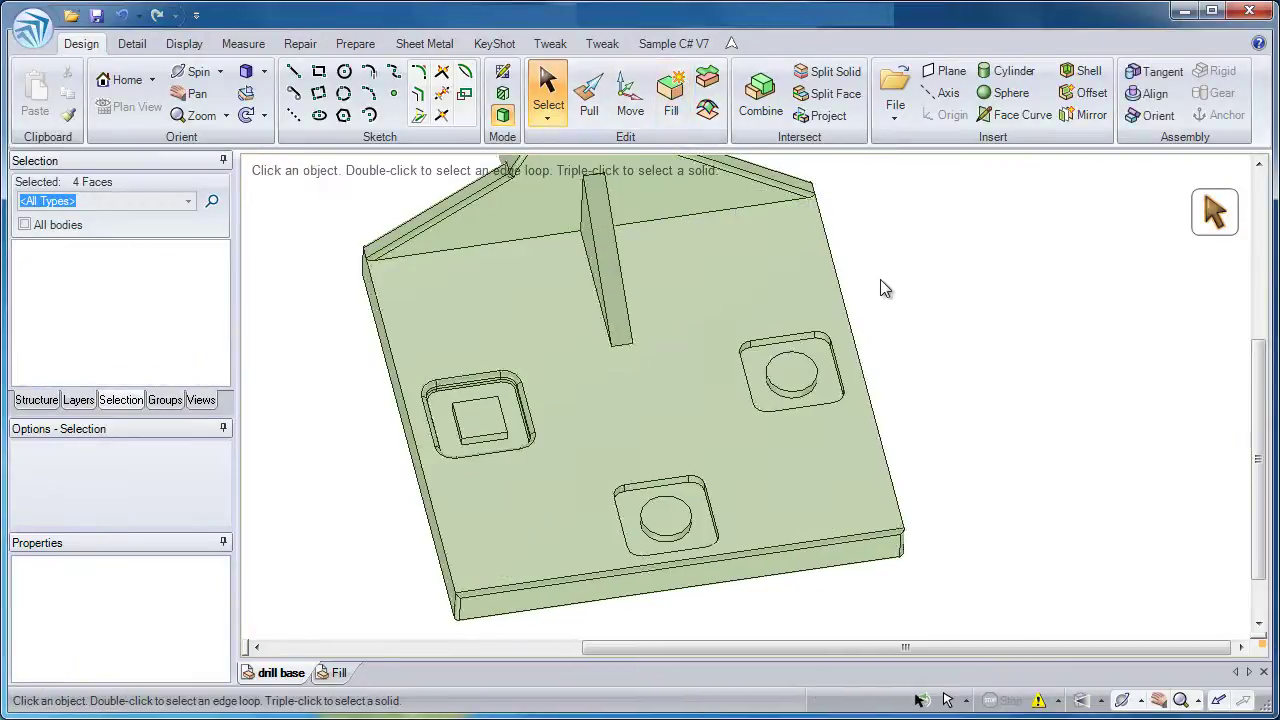
pyautogui.click(363, 374)
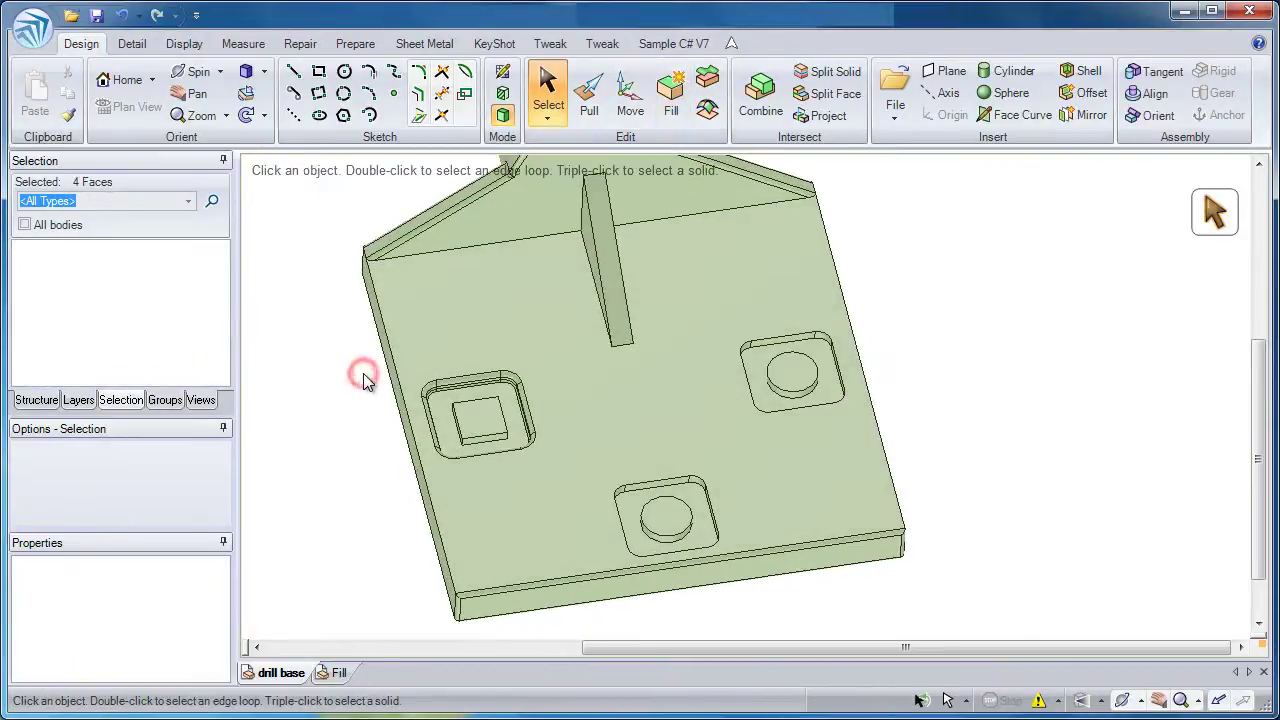
# Box-select all faces of the square boss inside its rounded pocket and fill them to remove the boss.
pyautogui.scroll(2, 363, 373)
pyautogui.scroll(3, 363, 380)
pyautogui.scroll(3, 363, 373)
pyautogui.scroll(1, 366, 383)
pyautogui.moveTo(593, 448); pyautogui.dragTo(588, 435, button='middle')
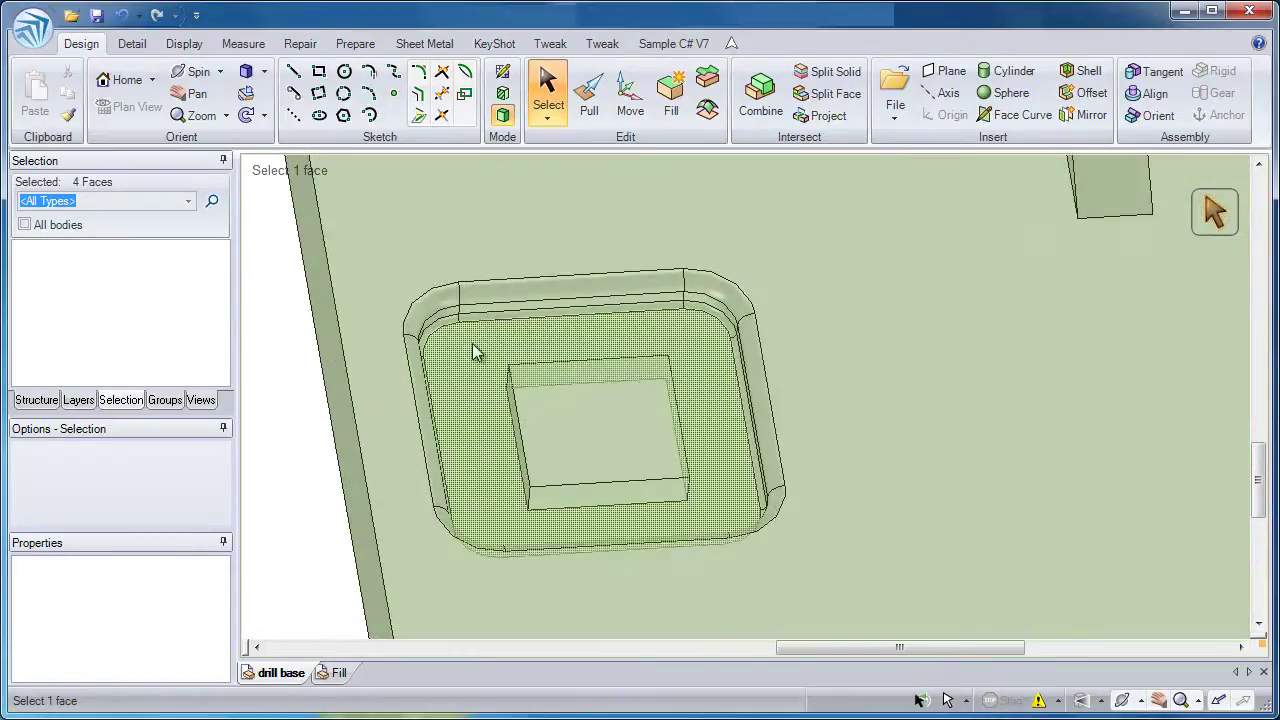
pyautogui.moveTo(478, 342); pyautogui.dragTo(720, 523)
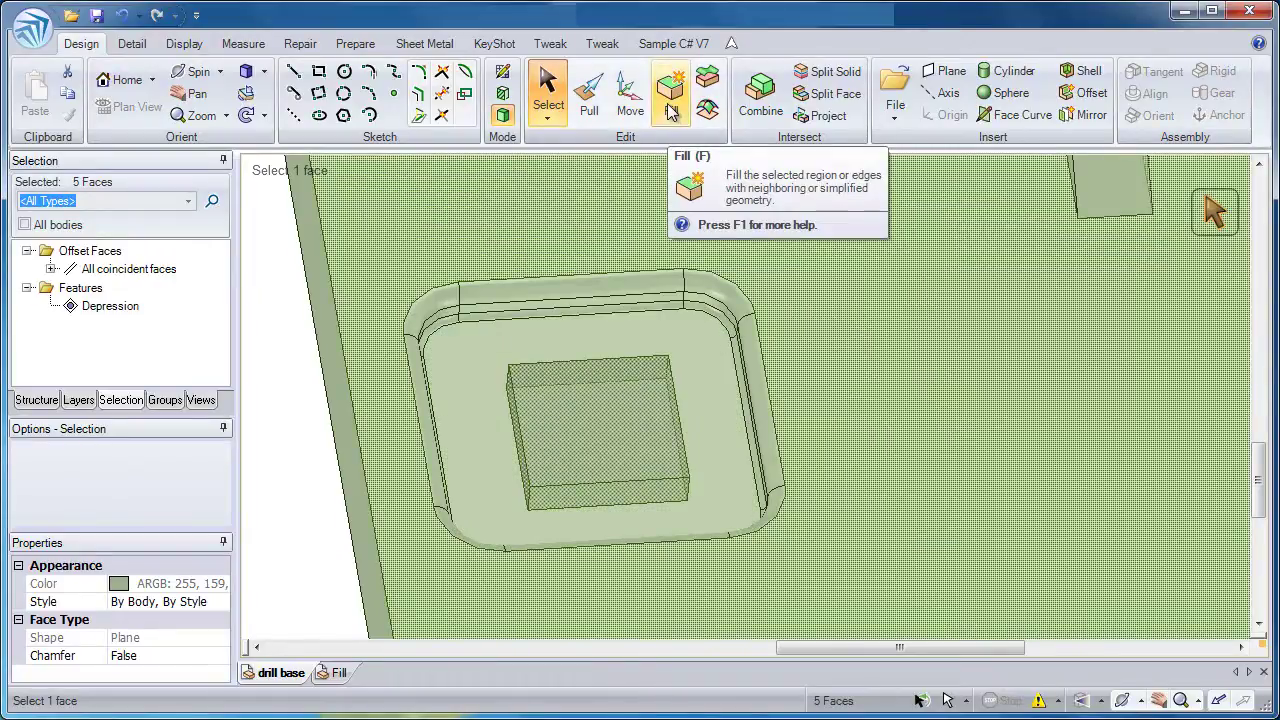
pyautogui.click(671, 111)
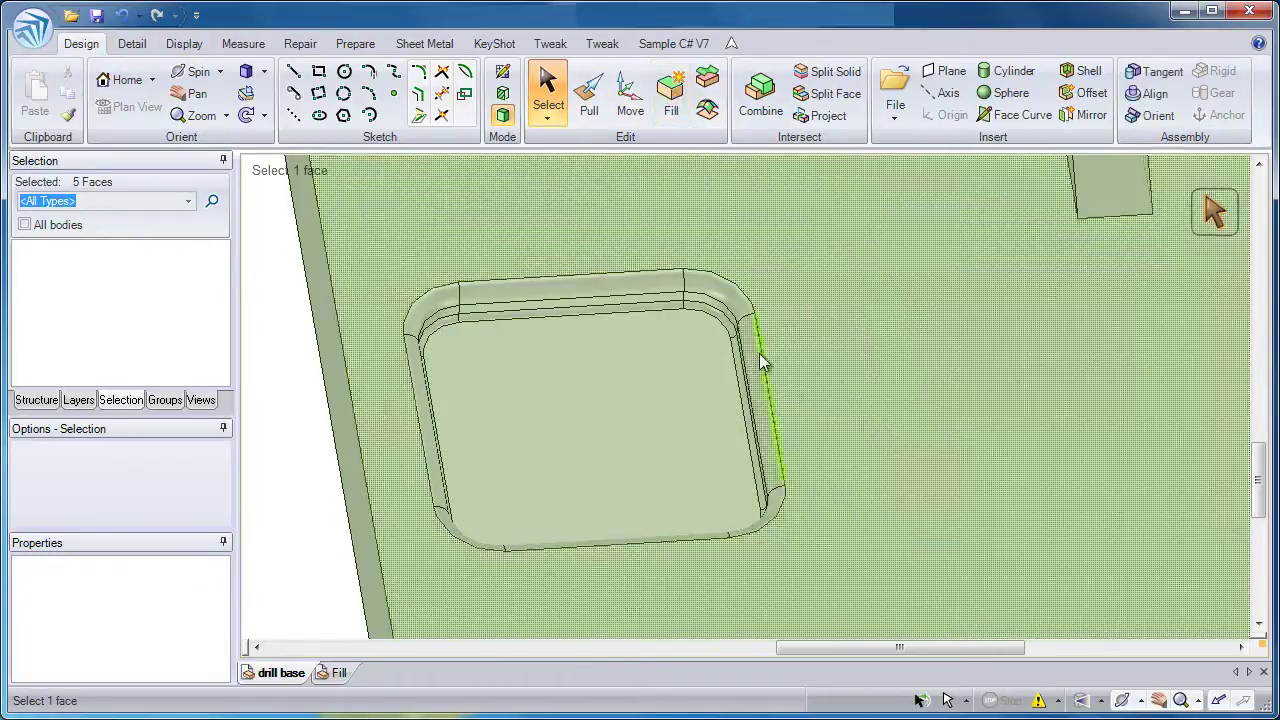
# Try to fill the round boss in the pocket opposite the square-boss pocket using only its top face.
pyautogui.scroll(-2, 790, 440)
pyautogui.keyDown('shift'); pyautogui.moveTo(994, 426); pyautogui.dragTo(449, 408, button='middle'); pyautogui.keyUp('shift')
pyautogui.scroll(2, 780, 399)
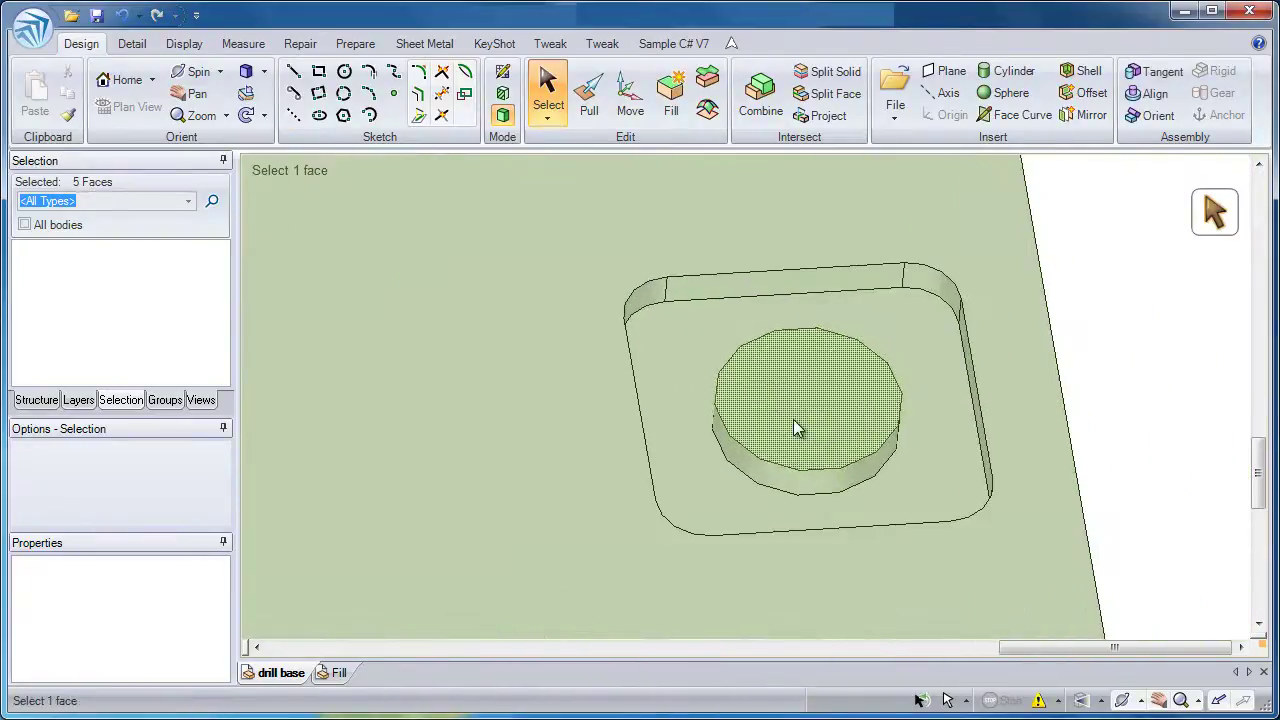
pyautogui.click(793, 419)
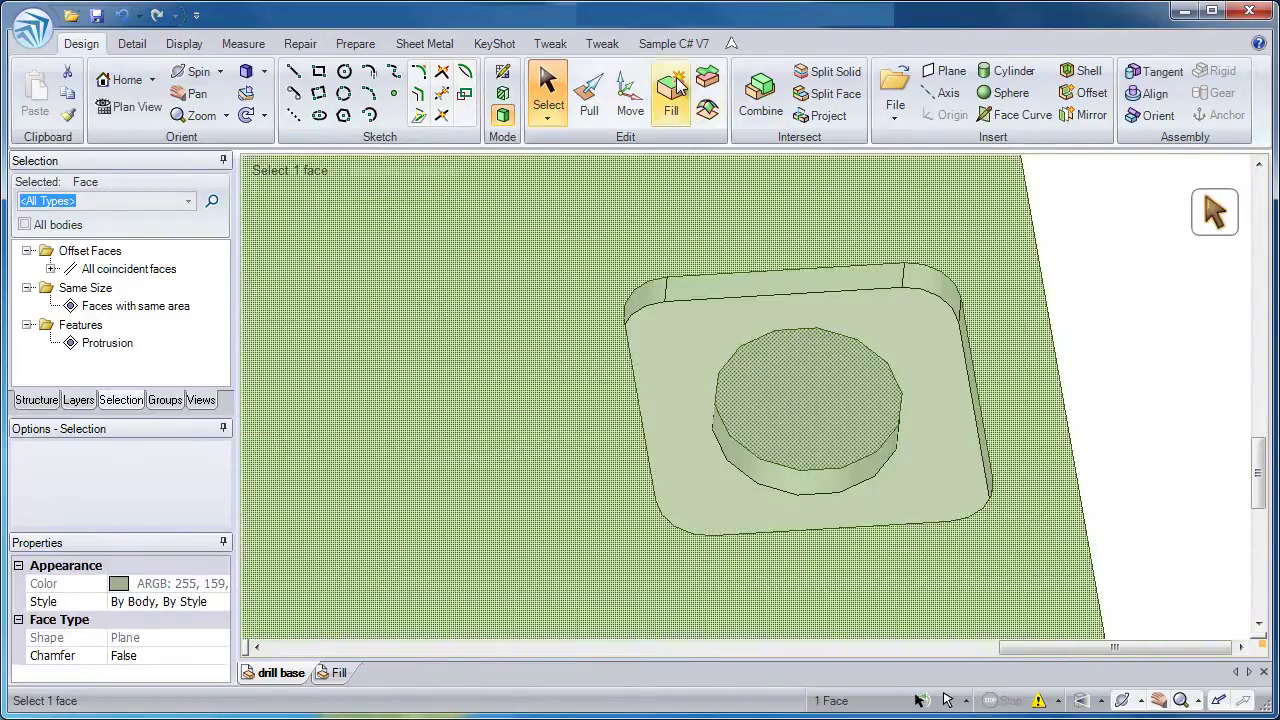
pyautogui.click(676, 82)
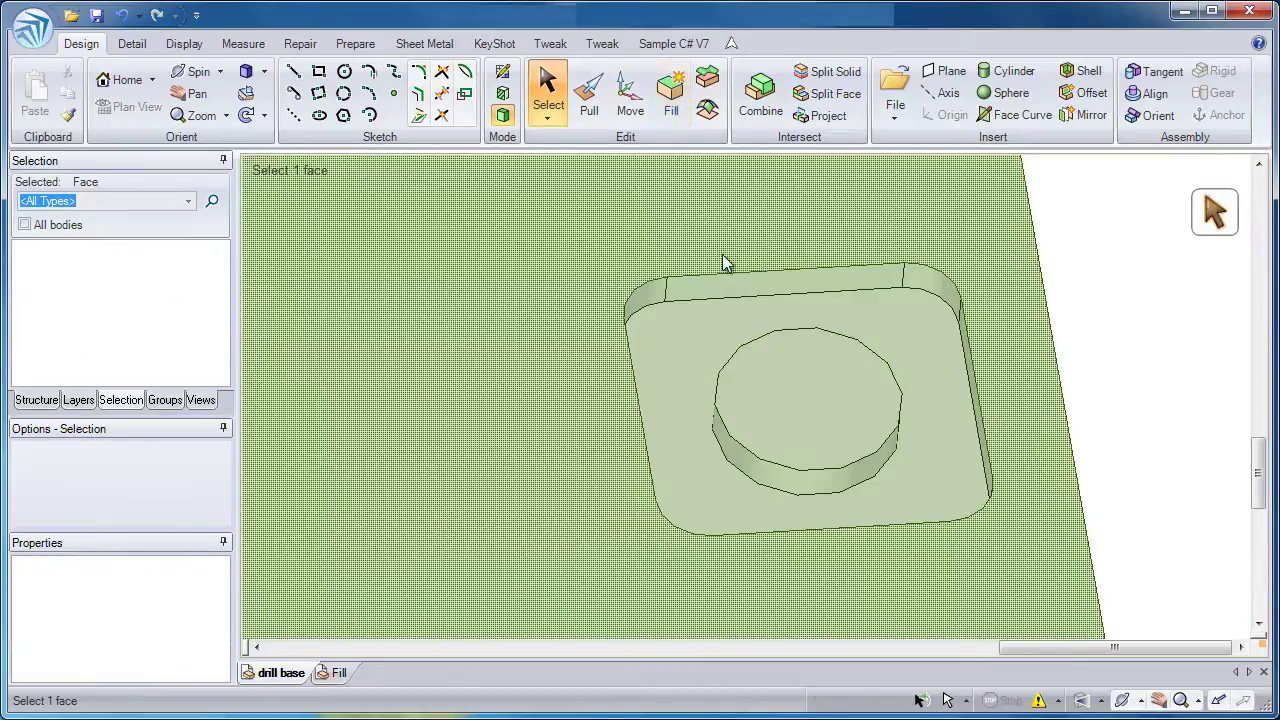
# Remove the same round boss from its pocket by filling its top and side faces together.
pyautogui.moveTo(780, 401); pyautogui.dragTo(792, 381, button='middle')
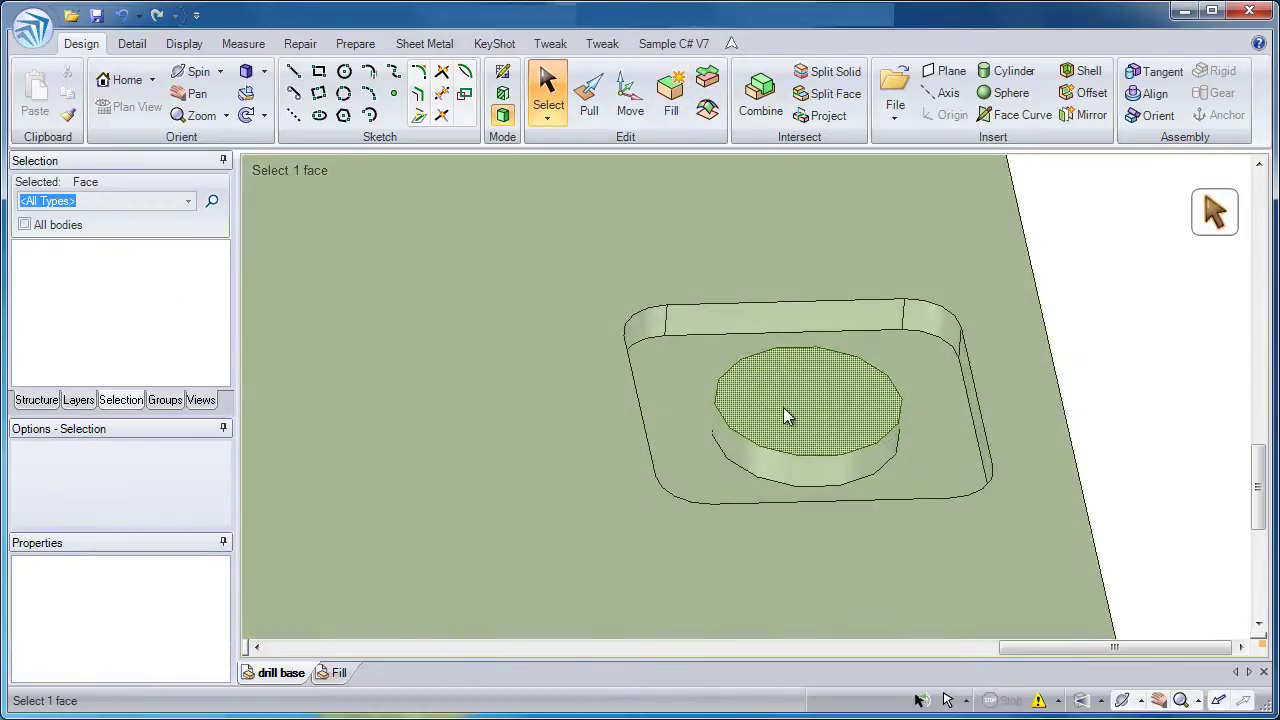
pyautogui.click(784, 410)
pyautogui.keyDown('ctrl'); pyautogui.click(784, 468); pyautogui.keyUp('ctrl')
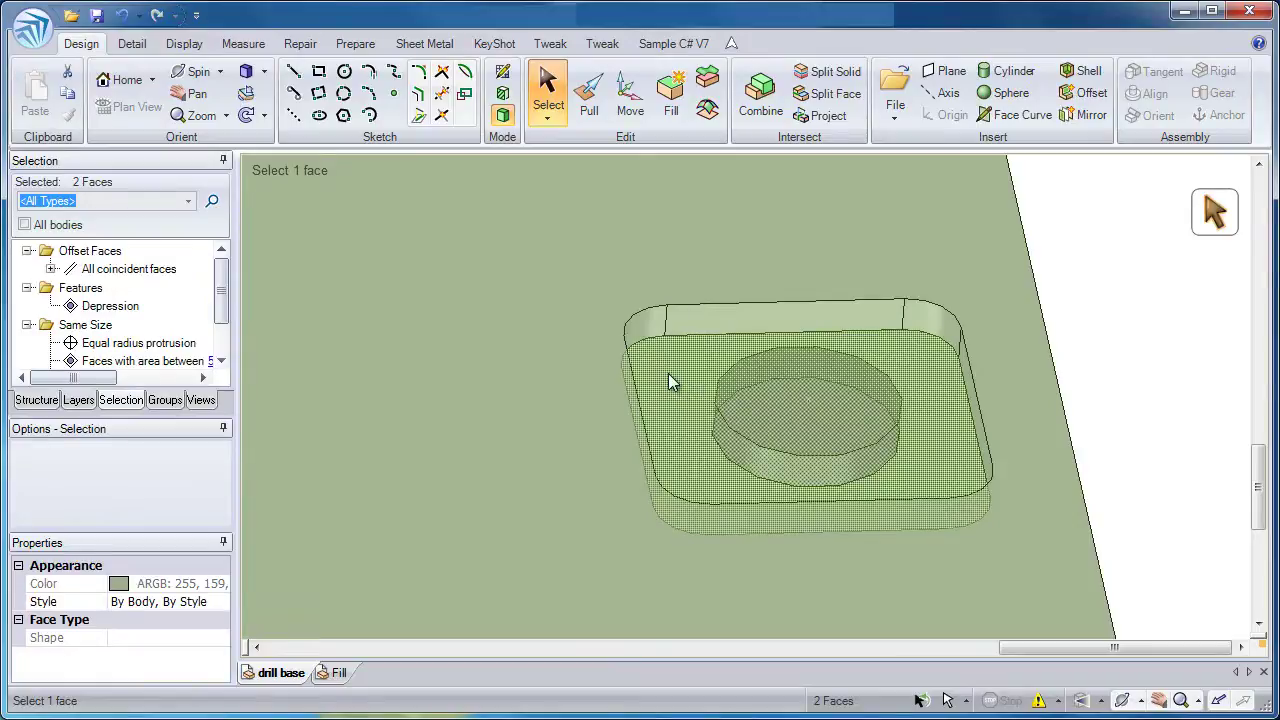
pyautogui.click(676, 104)
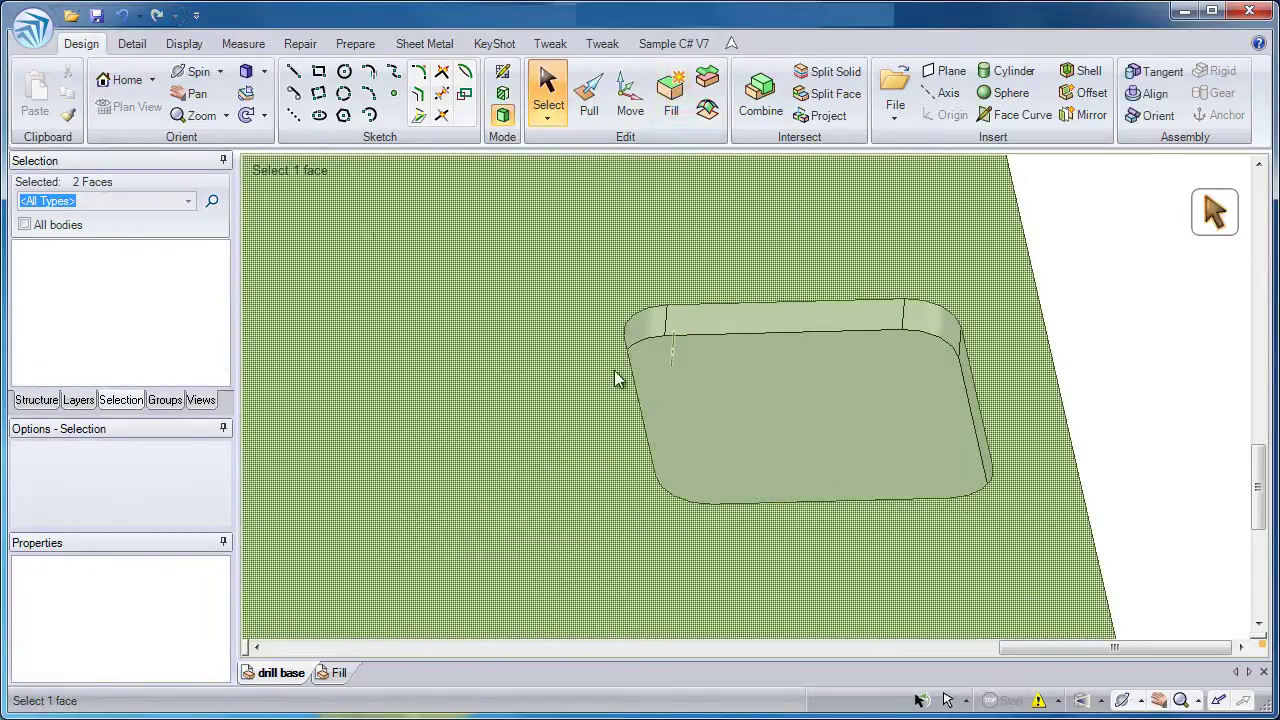
pyautogui.scroll(-5, 617, 362)
pyautogui.keyDown('shift'); pyautogui.moveTo(483, 354); pyautogui.dragTo(785, 298, button='middle'); pyautogui.keyUp('shift')
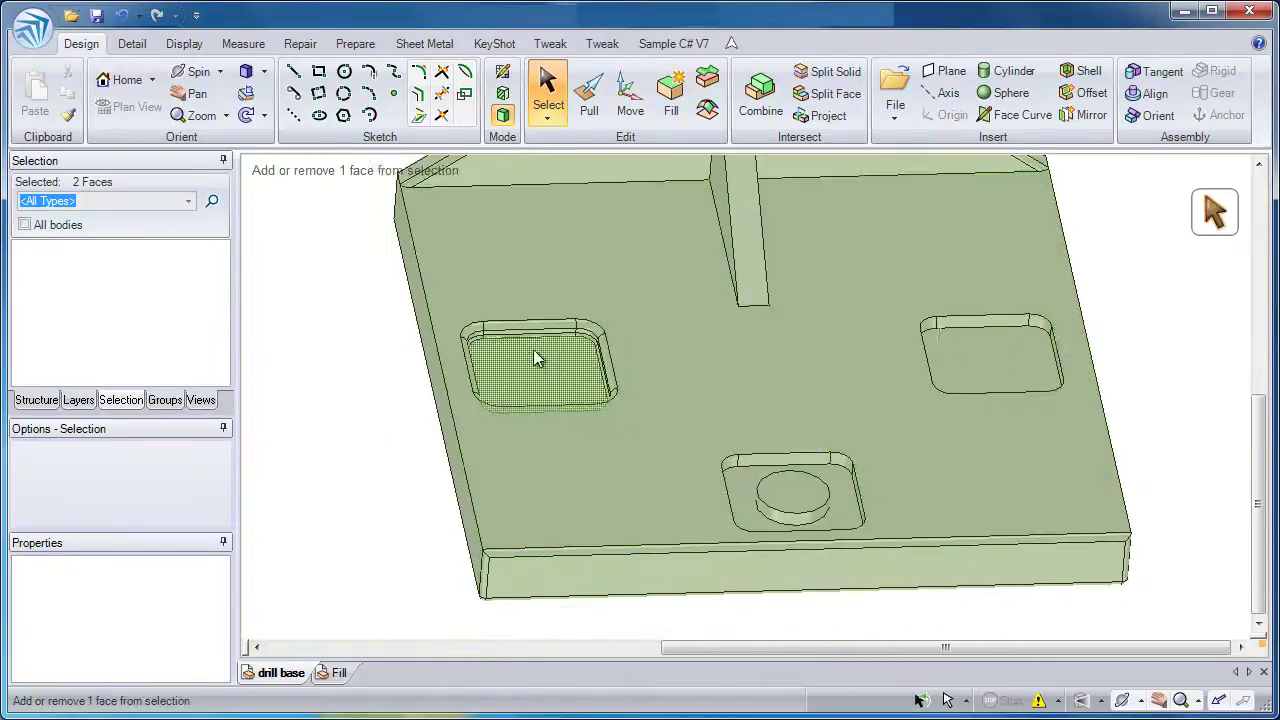
# Fill one rounded face on the rim of the empty pocket, then fill the remaining chain of rim rounds together.
pyautogui.scroll(5, 537, 360)
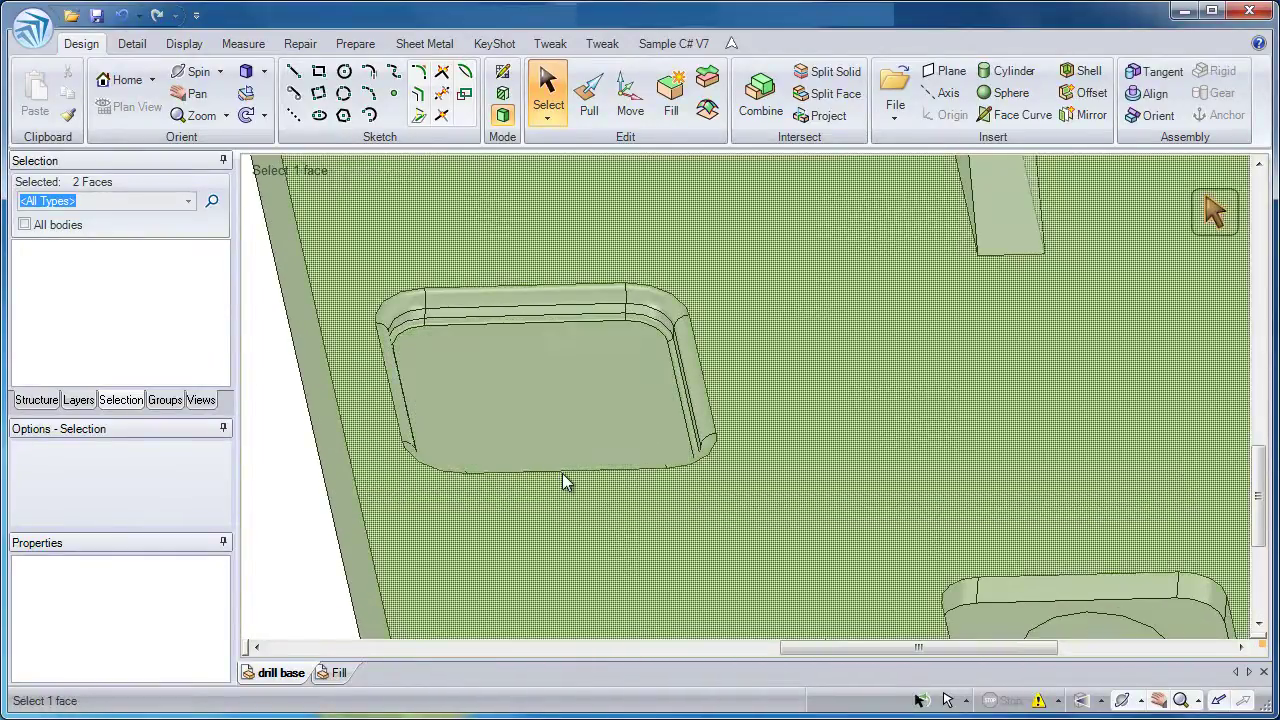
pyautogui.moveTo(578, 444); pyautogui.dragTo(578, 444, button='middle')
pyautogui.click(541, 359)
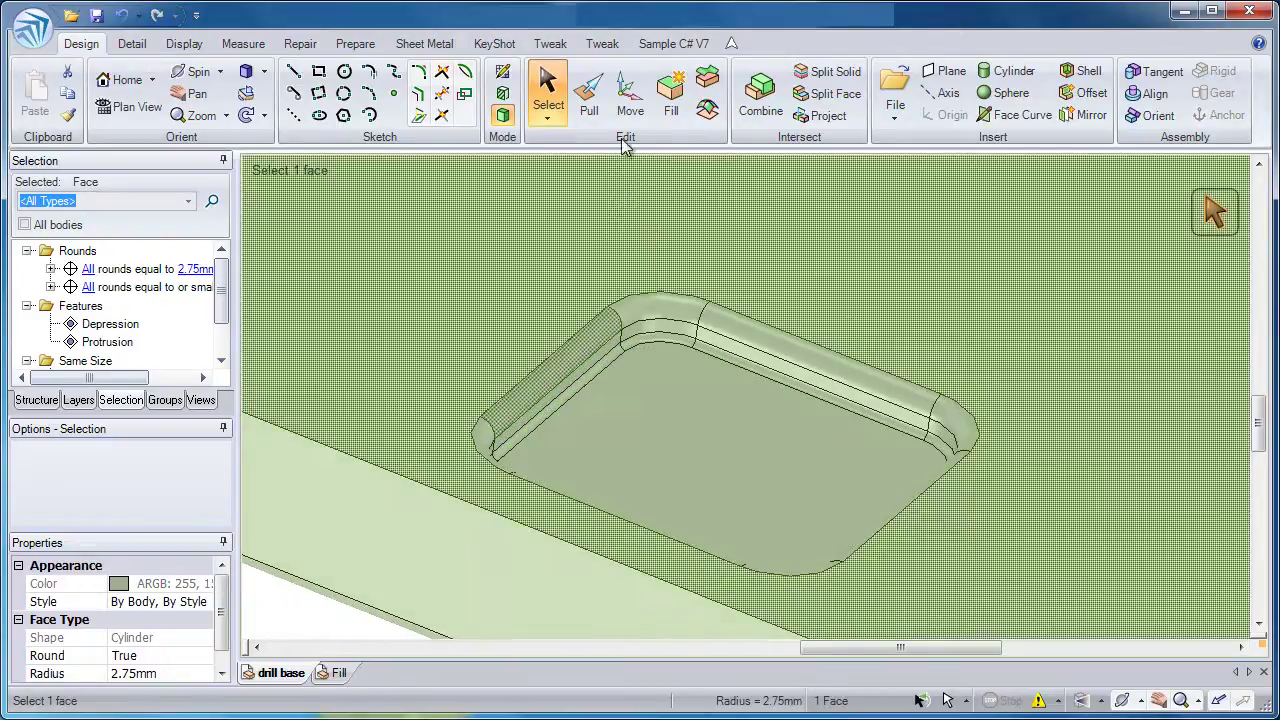
pyautogui.click(674, 96)
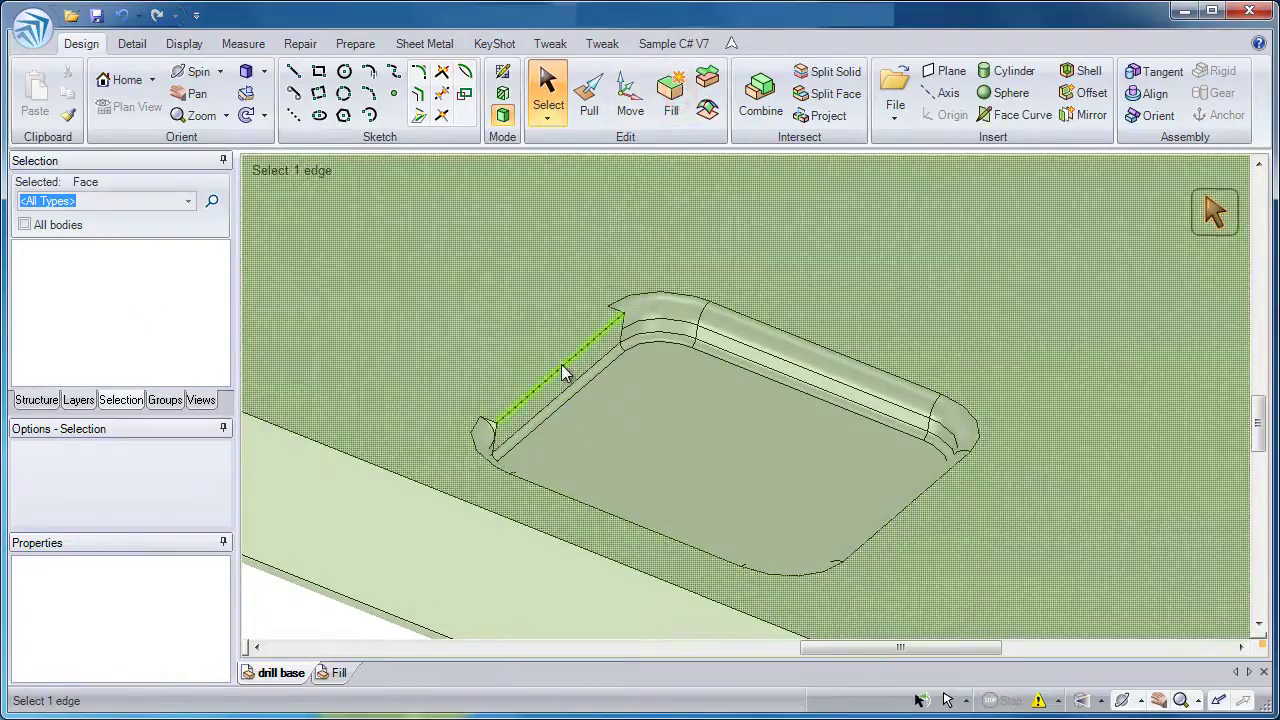
pyautogui.doubleClick(744, 342)
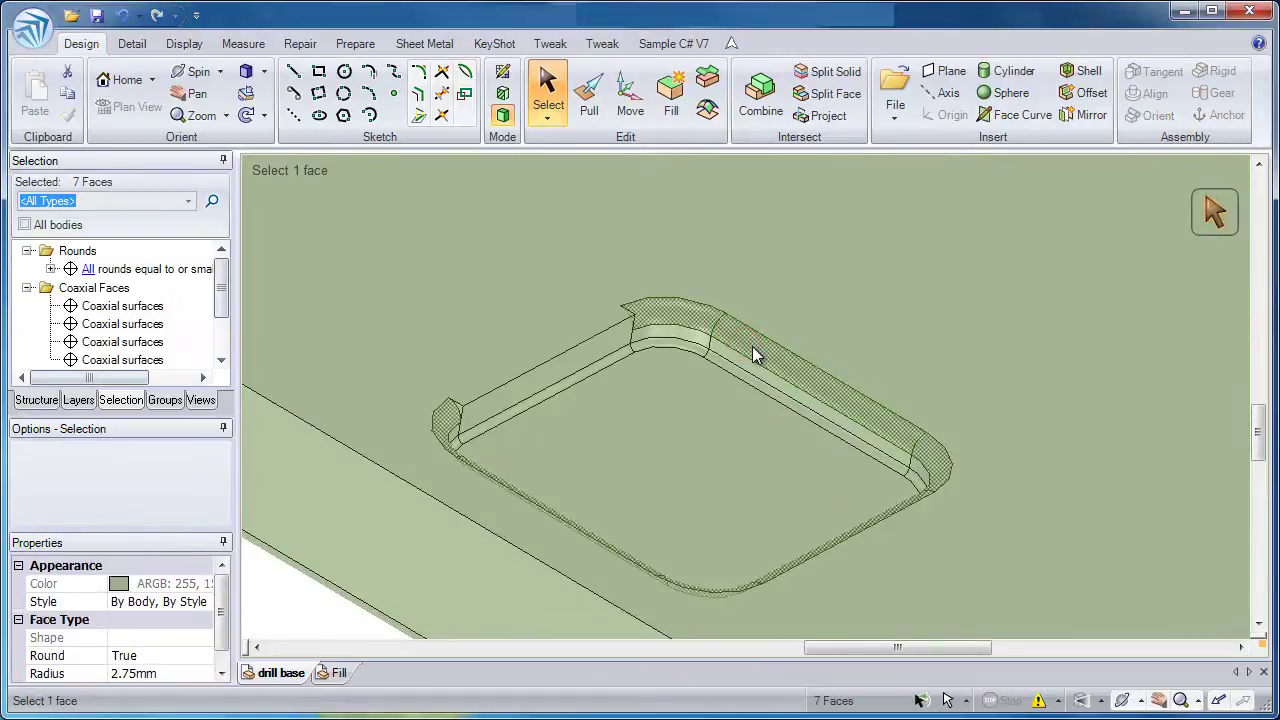
pyautogui.click(672, 100)
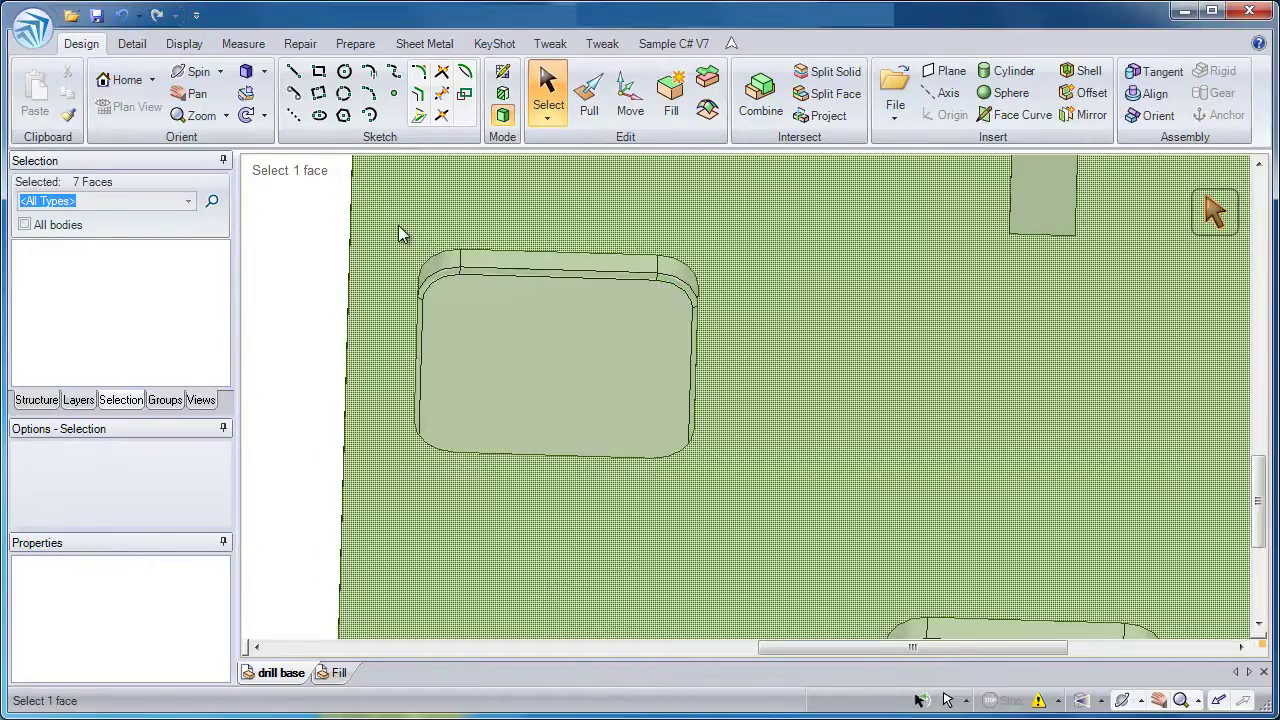
# Box-select all faces of the pocket whose rim rounds were removed and fill them.
pyautogui.click(399, 226)
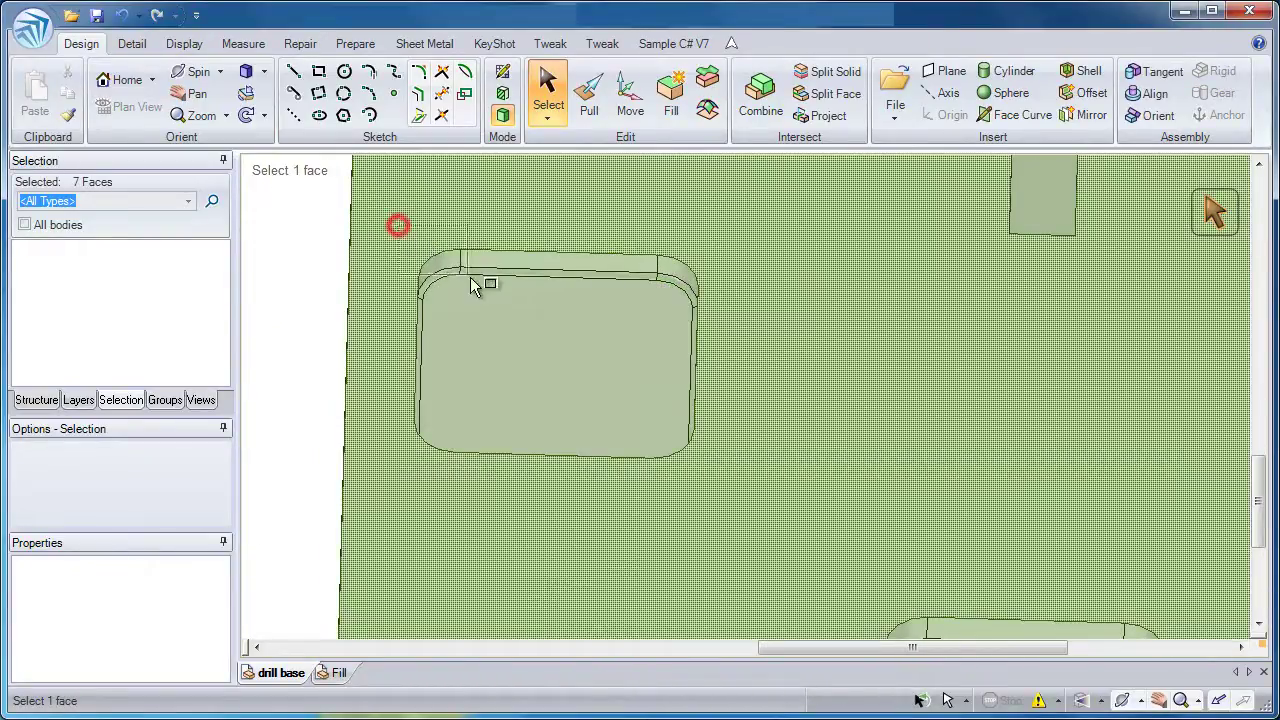
pyautogui.click(732, 500)
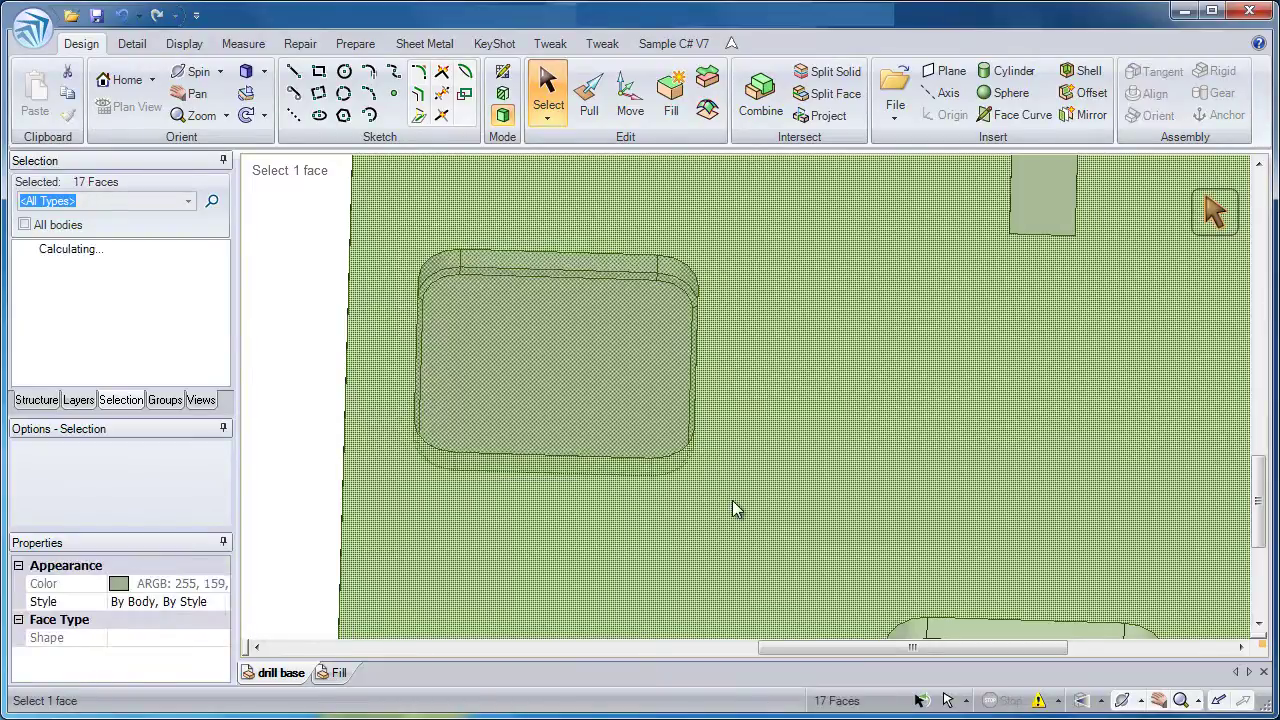
pyautogui.click(673, 115)
# Box-select all faces of the "MMTP 731" lettering inside its rounded frame and fill them to remove the text.
pyautogui.scroll(-6, 622, 480)
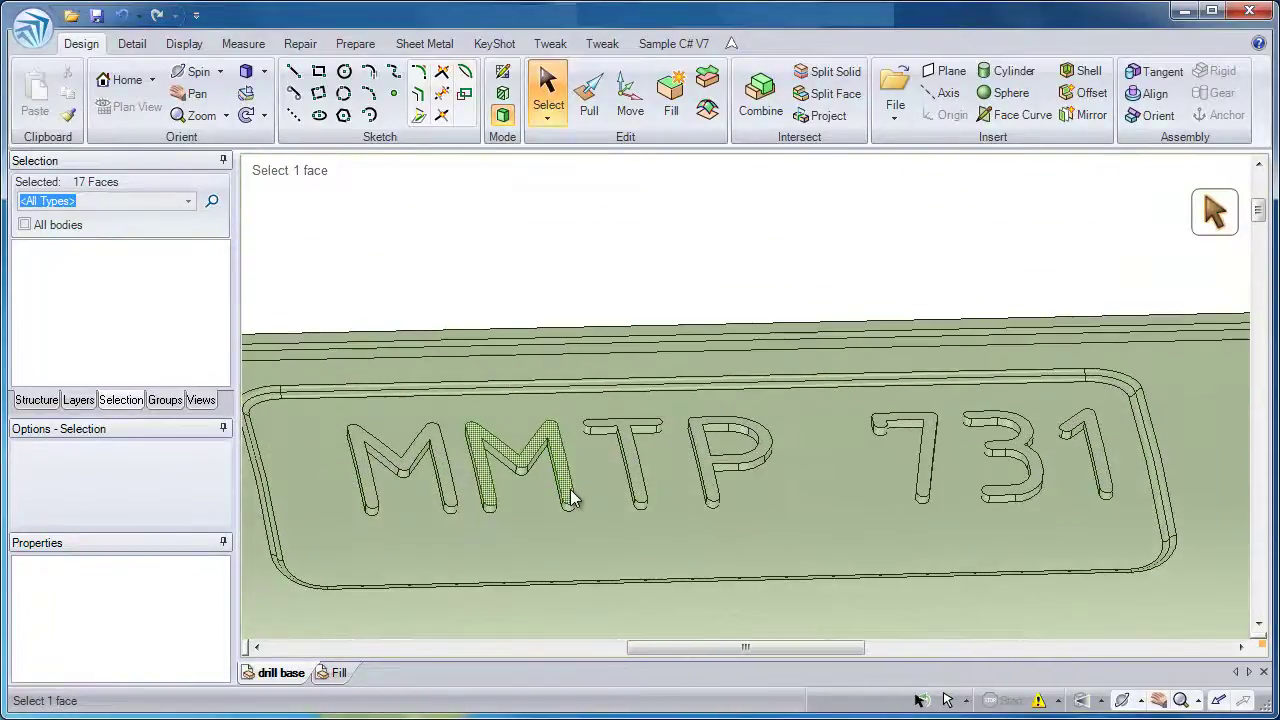
pyautogui.moveTo(572, 498); pyautogui.dragTo(366, 520, button='middle')
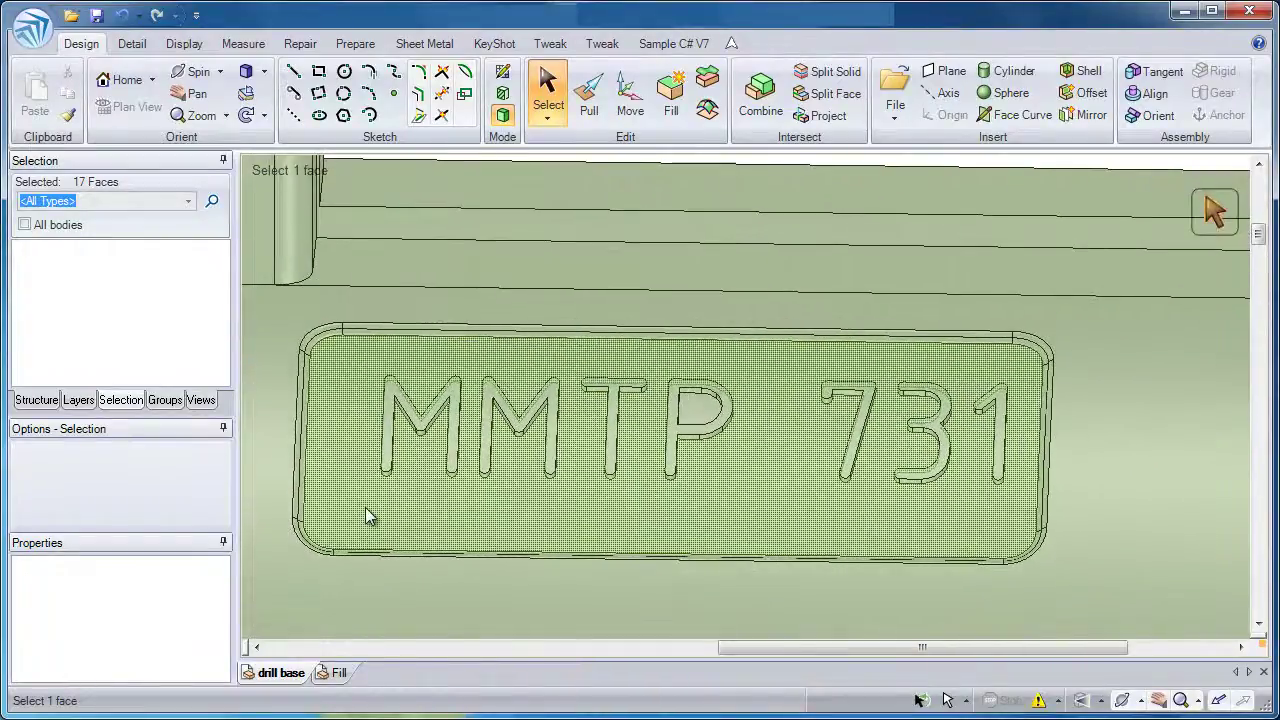
pyautogui.click(366, 507)
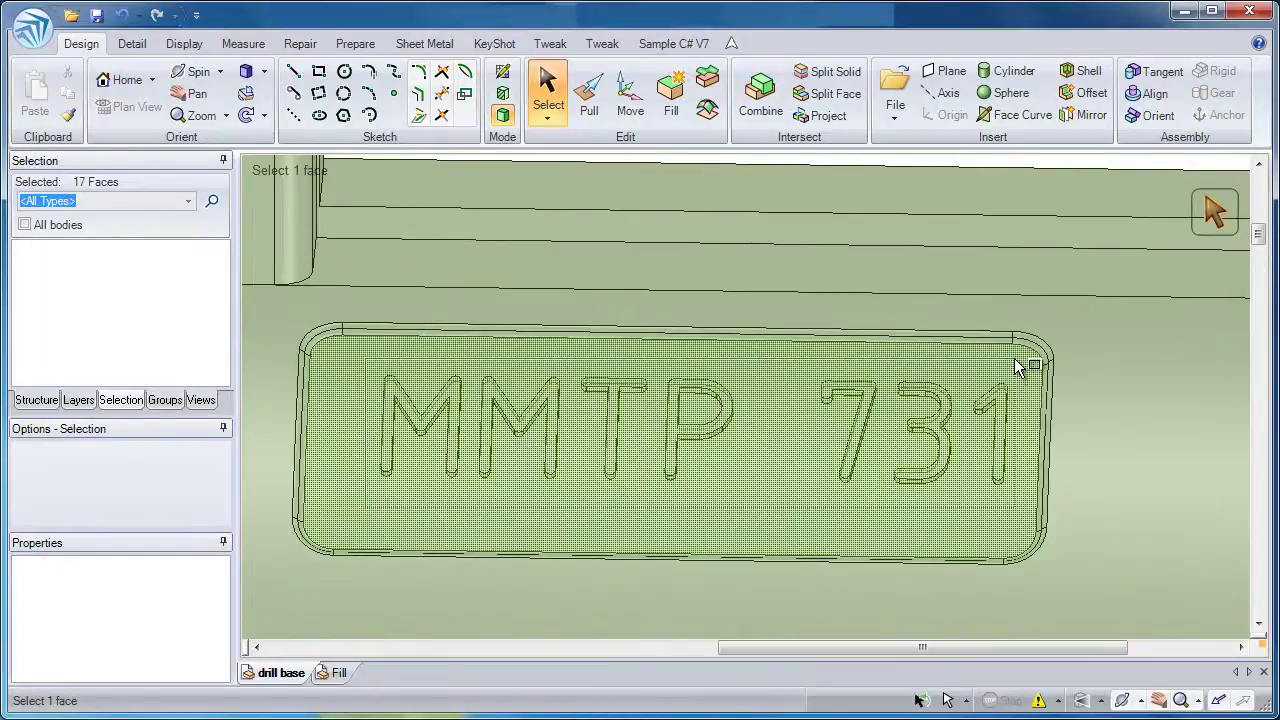
pyautogui.moveTo(1014, 359); pyautogui.dragTo(1014, 359)
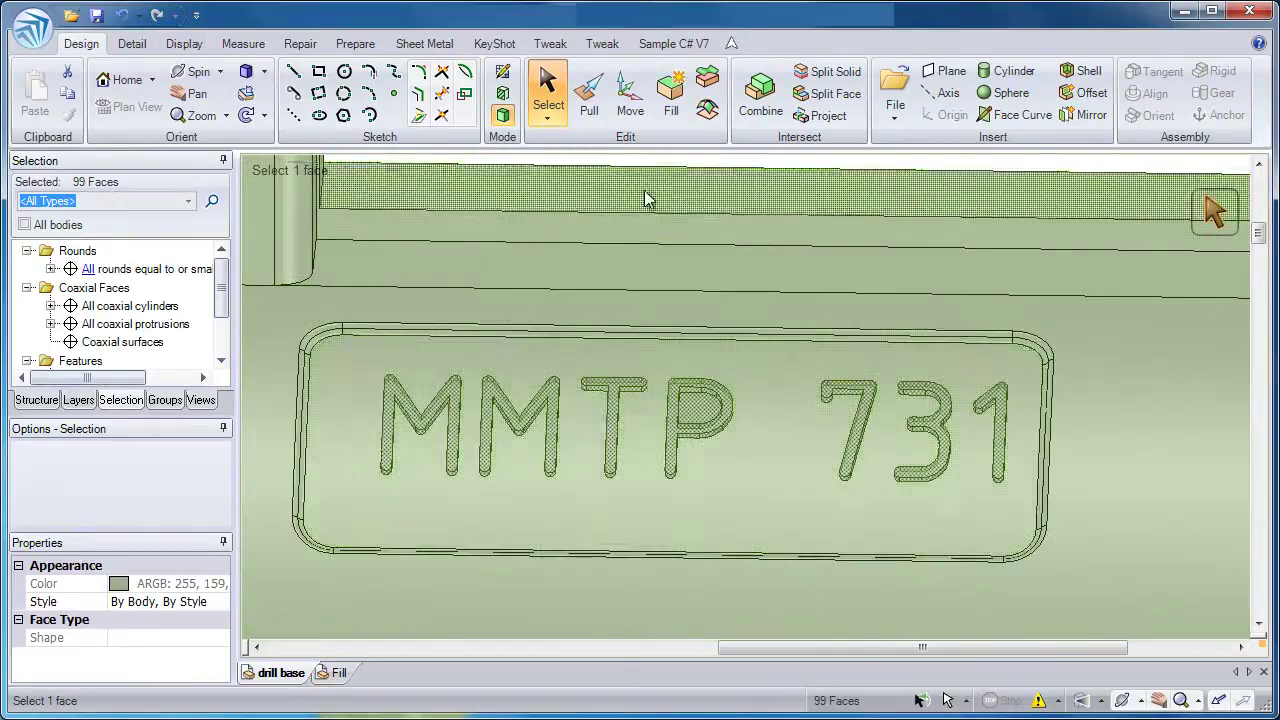
pyautogui.click(670, 117)
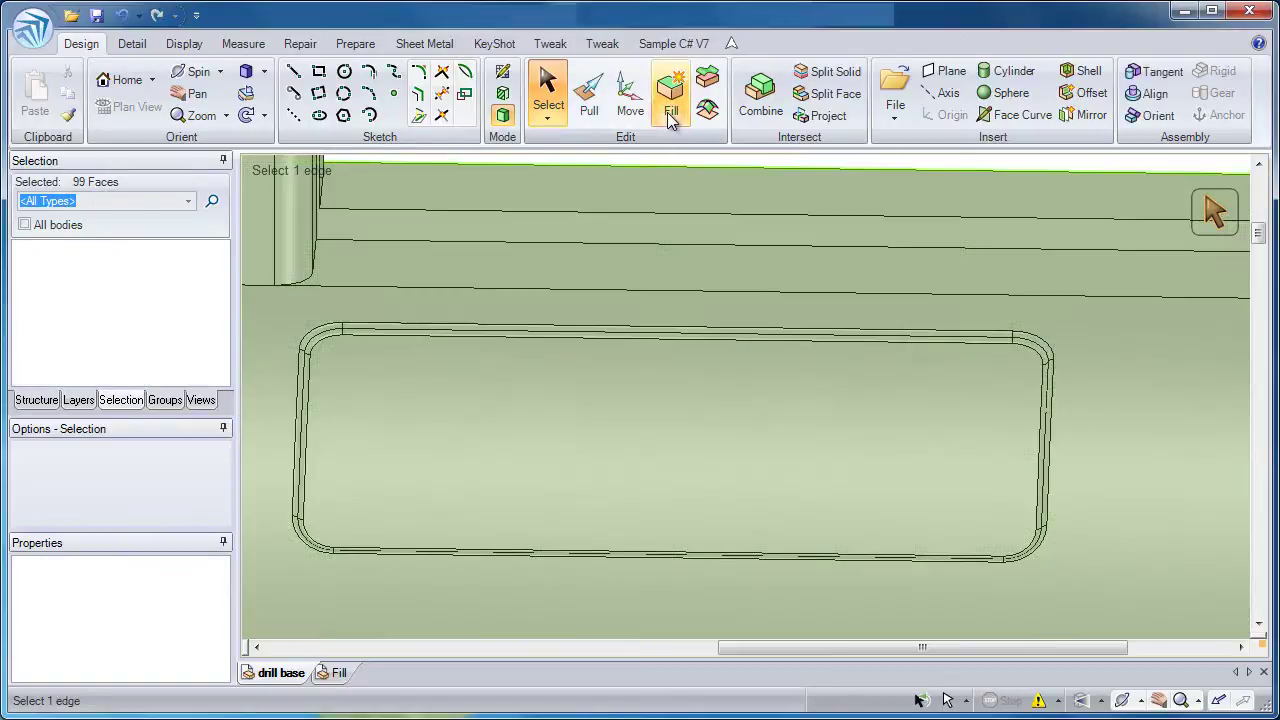
# Try to fill the narrow curved strip between the two split lines on the rounded end of the clamp lug.
pyautogui.press('h')
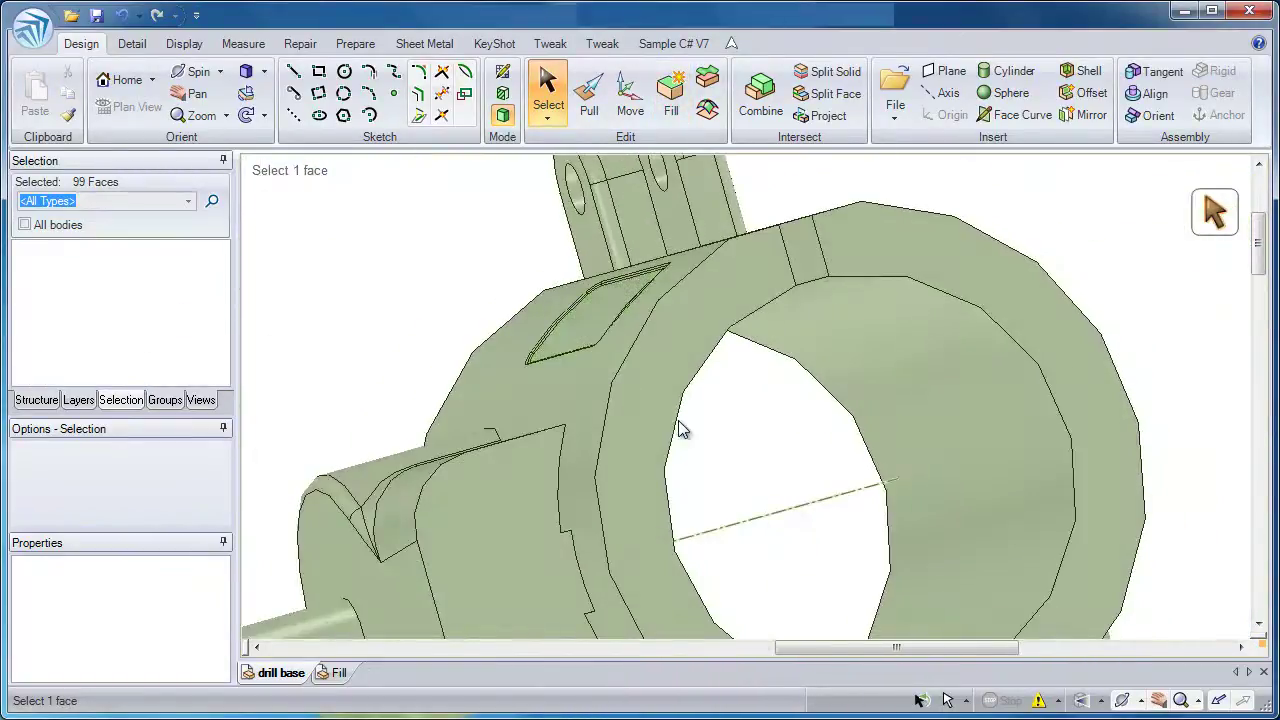
pyautogui.click(695, 421)
pyautogui.moveTo(697, 427)
pyautogui.mouseDown(button='middle')
pyautogui.moveTo(806, 416)
pyautogui.moveTo(803, 374)
pyautogui.moveTo(831, 357)
pyautogui.moveTo(873, 289)
pyautogui.mouseUp(button='middle')
pyautogui.keyDown('ctrl'); pyautogui.moveTo(786, 234); pyautogui.dragTo(800, 420, button='middle'); pyautogui.keyUp('ctrl')
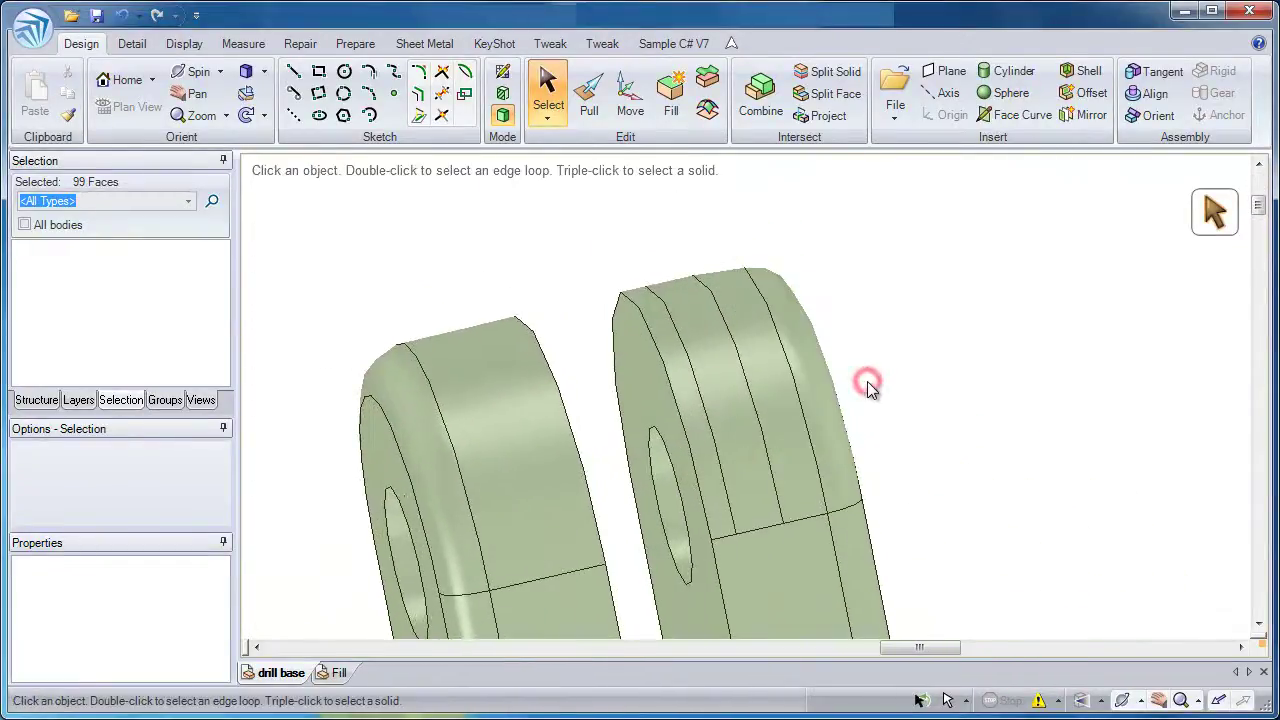
pyautogui.moveTo(867, 381); pyautogui.dragTo(837, 341, button='middle')
pyautogui.moveTo(697, 341); pyautogui.dragTo(655, 338, button='middle')
pyautogui.click(714, 336)
pyautogui.click(686, 337)
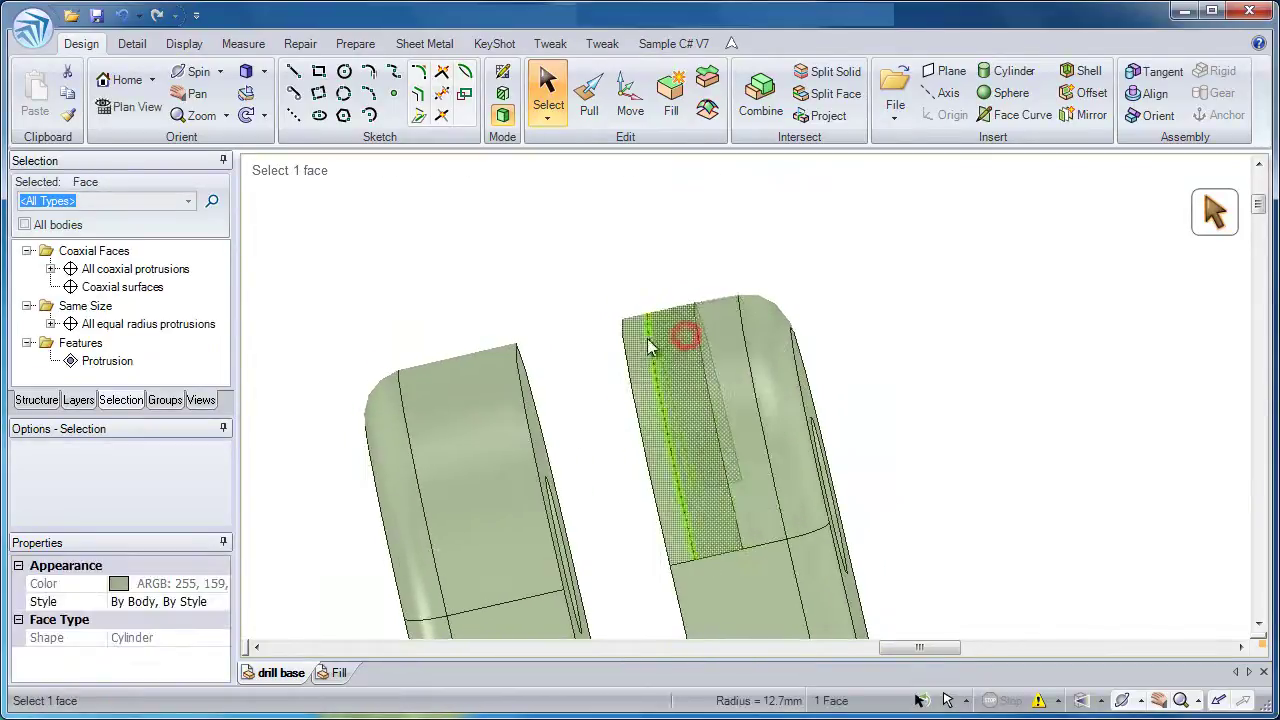
pyautogui.click(700, 320)
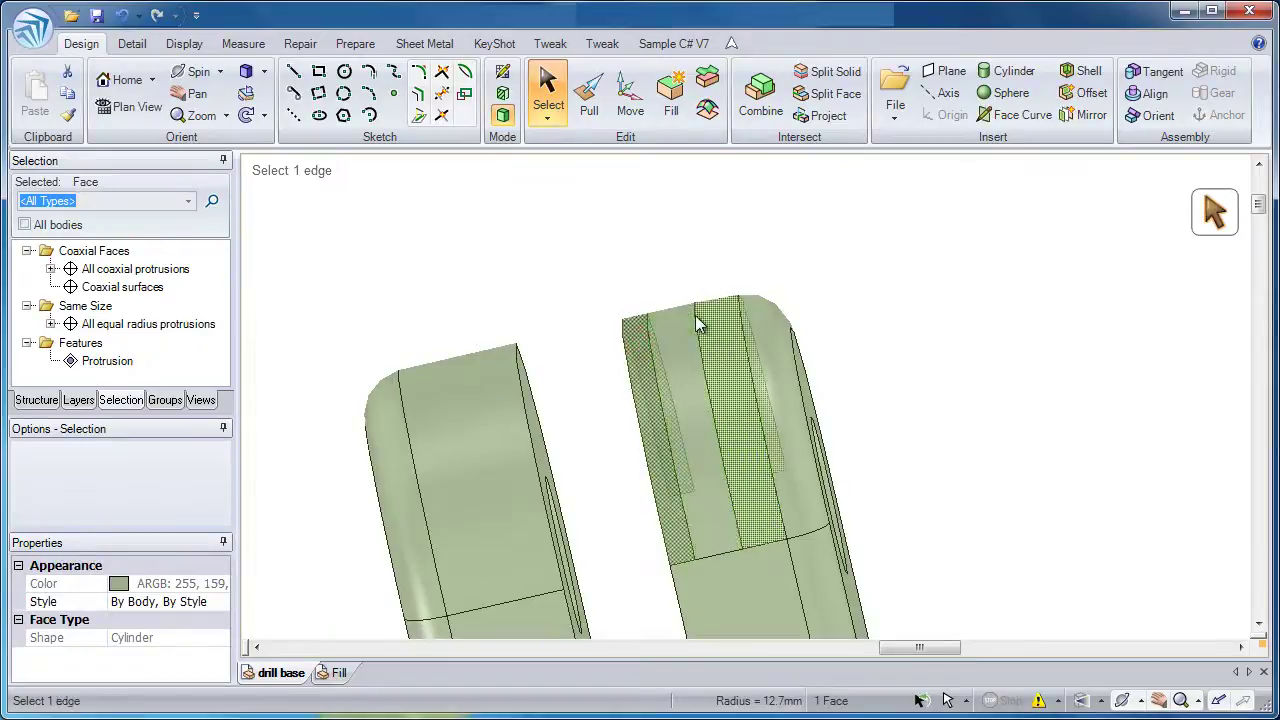
pyautogui.moveTo(701, 318)
pyautogui.mouseDown(button='middle')
pyautogui.moveTo(706, 327)
pyautogui.moveTo(698, 304)
pyautogui.mouseUp(button='middle')
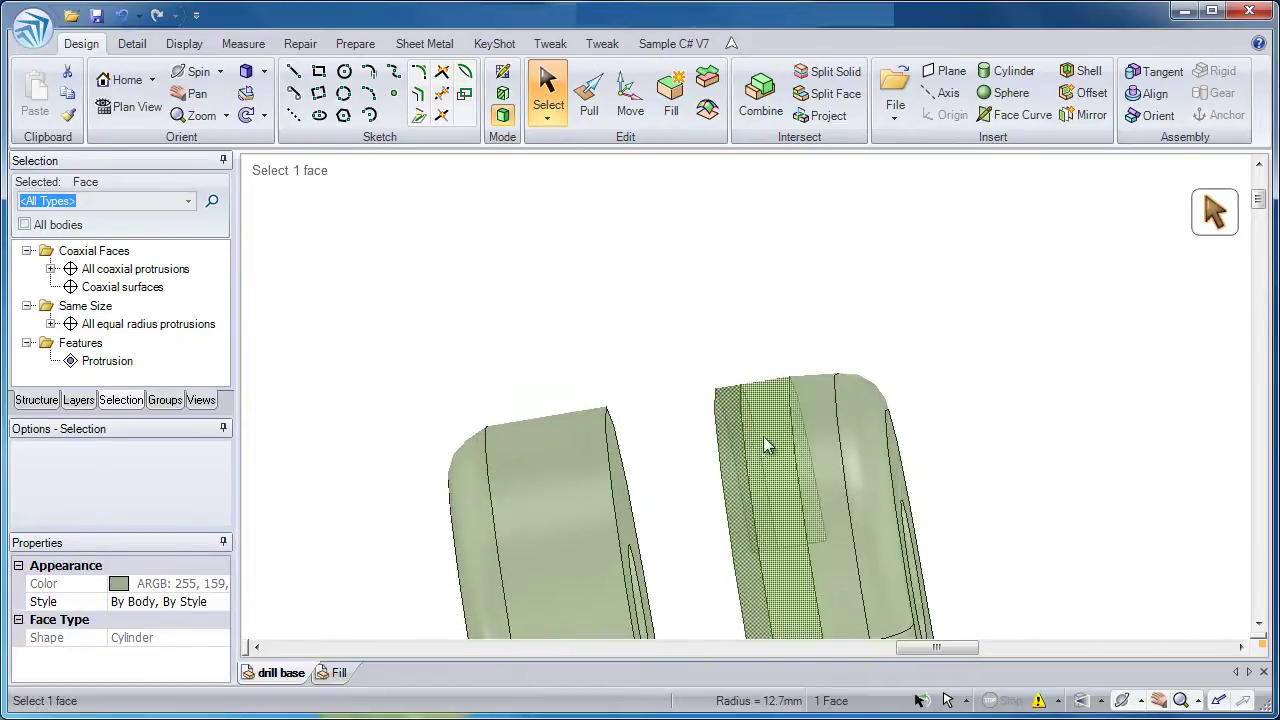
pyautogui.keyDown('shift'); pyautogui.moveTo(761, 438); pyautogui.dragTo(752, 418, button='middle'); pyautogui.keyUp('shift')
pyautogui.click(751, 393)
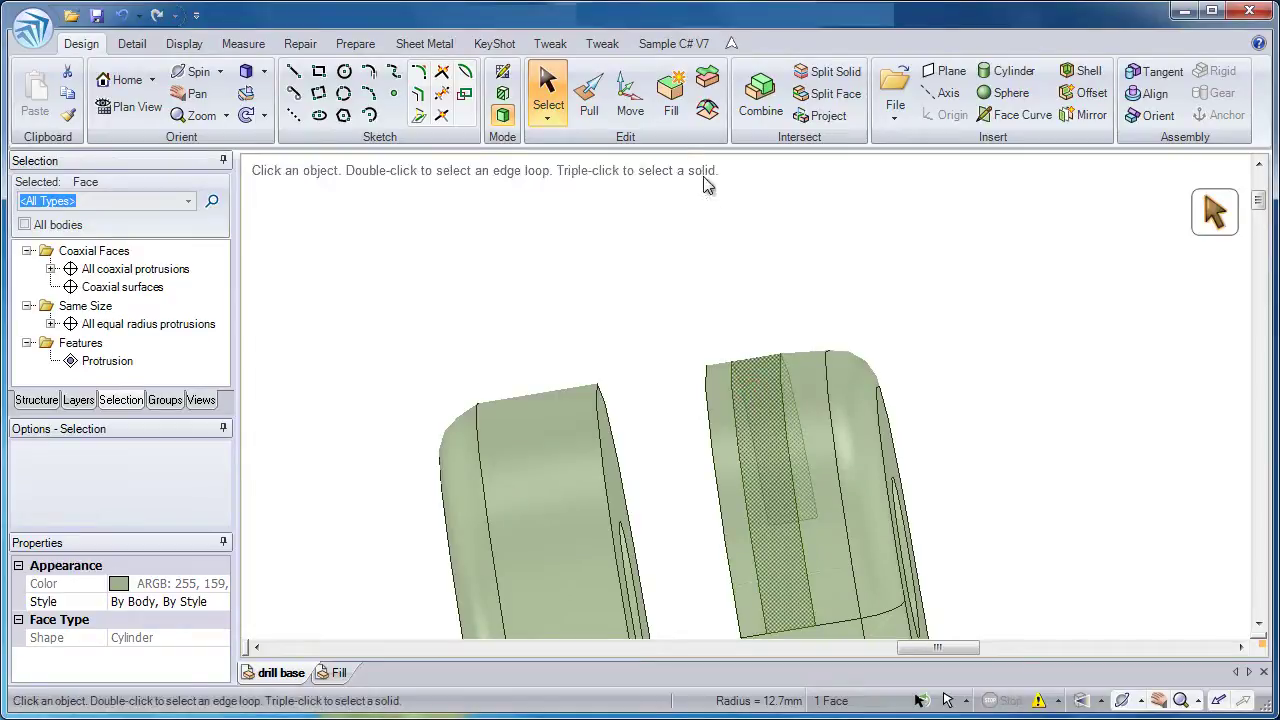
pyautogui.click(673, 117)
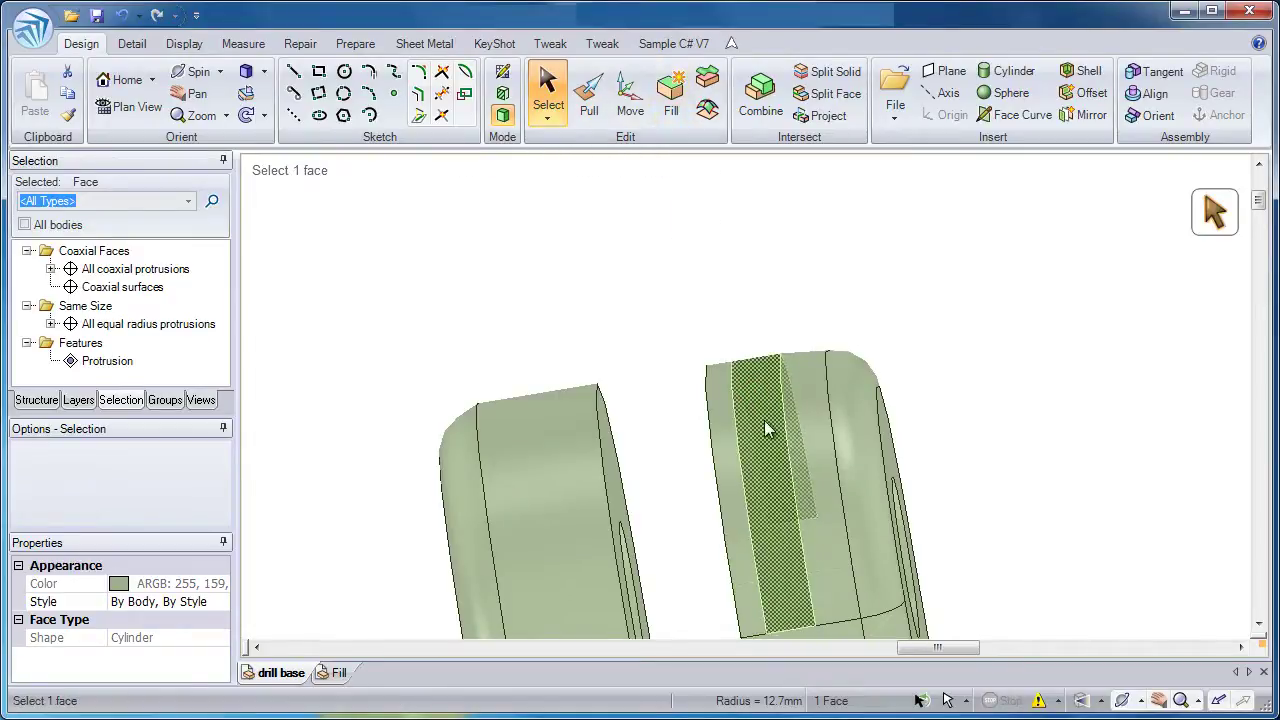
pyautogui.click(784, 386)
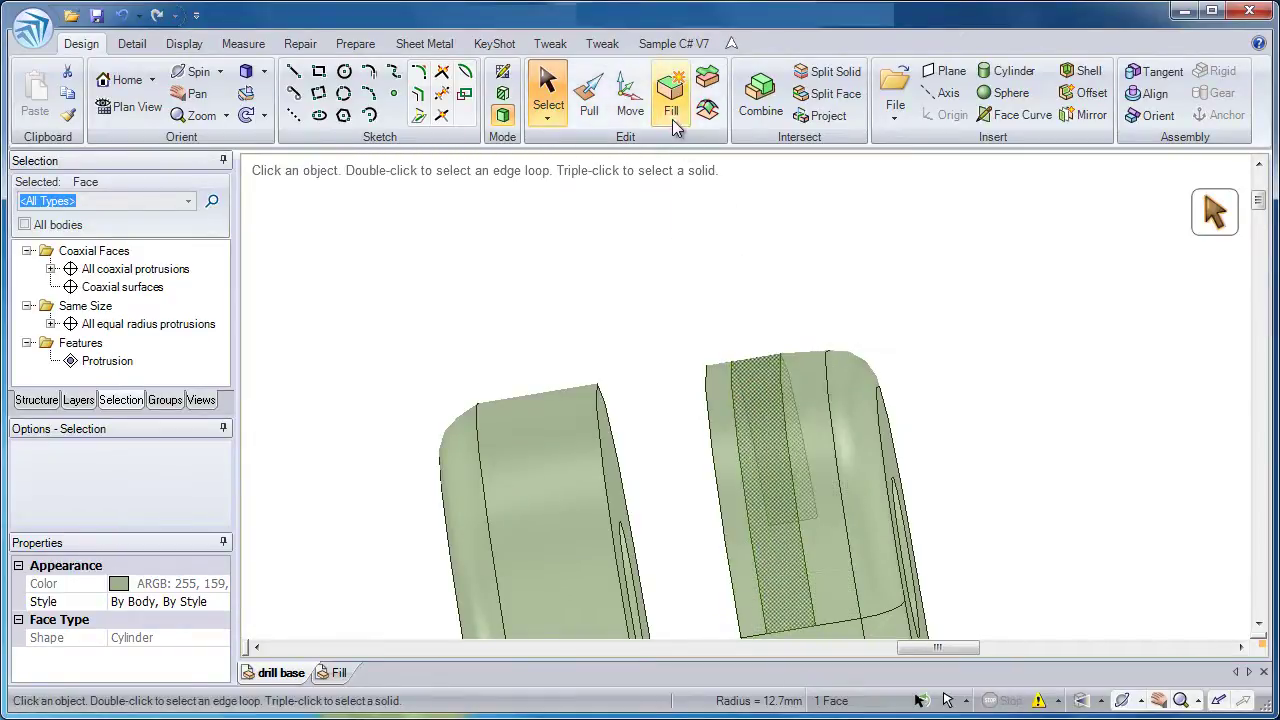
pyautogui.click(673, 117)
pyautogui.click(805, 395)
pyautogui.moveTo(780, 410); pyautogui.dragTo(763, 423, button='middle')
pyautogui.moveTo(843, 486); pyautogui.dragTo(724, 256, button='middle')
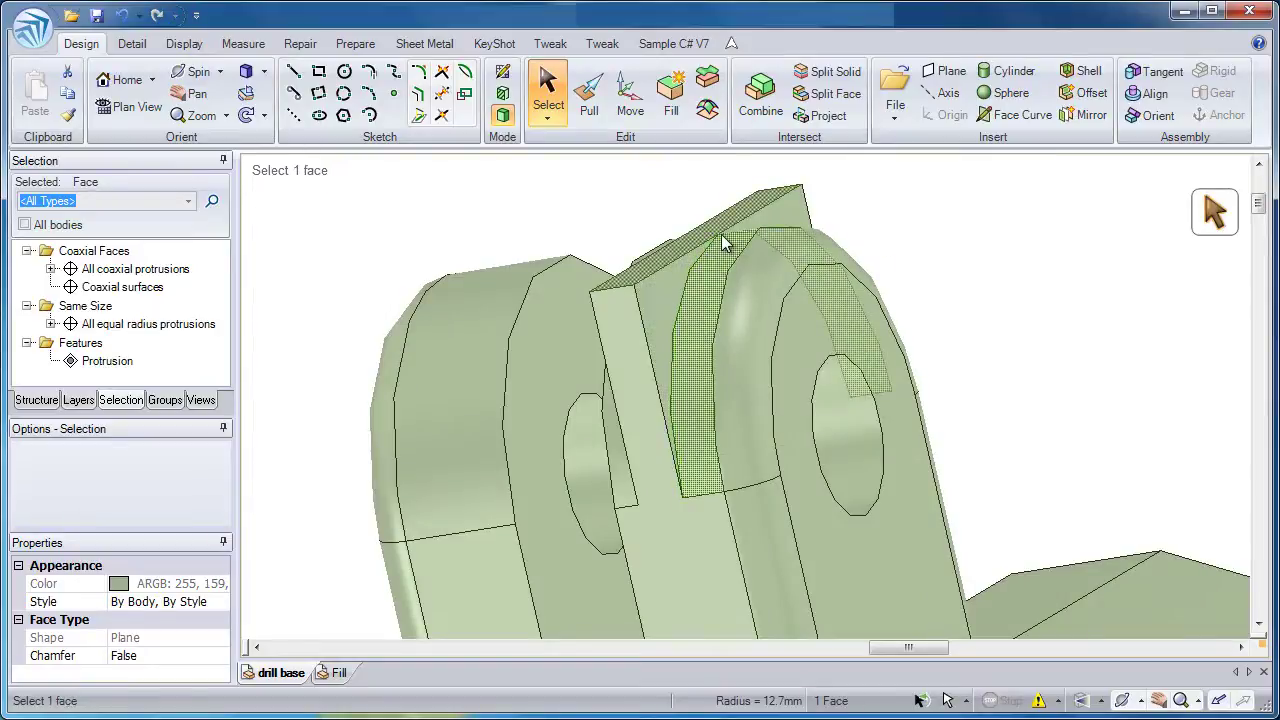
# Inspect the flat face beneath the altered lug end, clear the selection, and undo the strip-face fill.
pyautogui.click(709, 540)
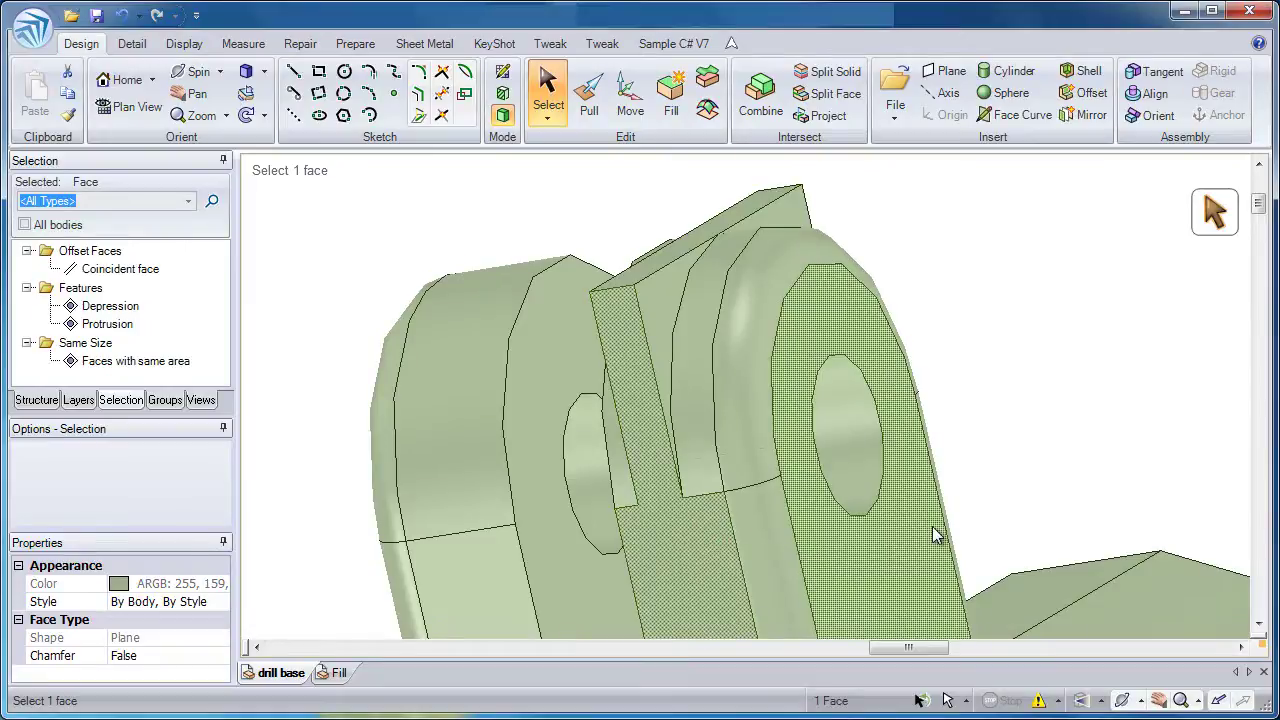
pyautogui.click(949, 396)
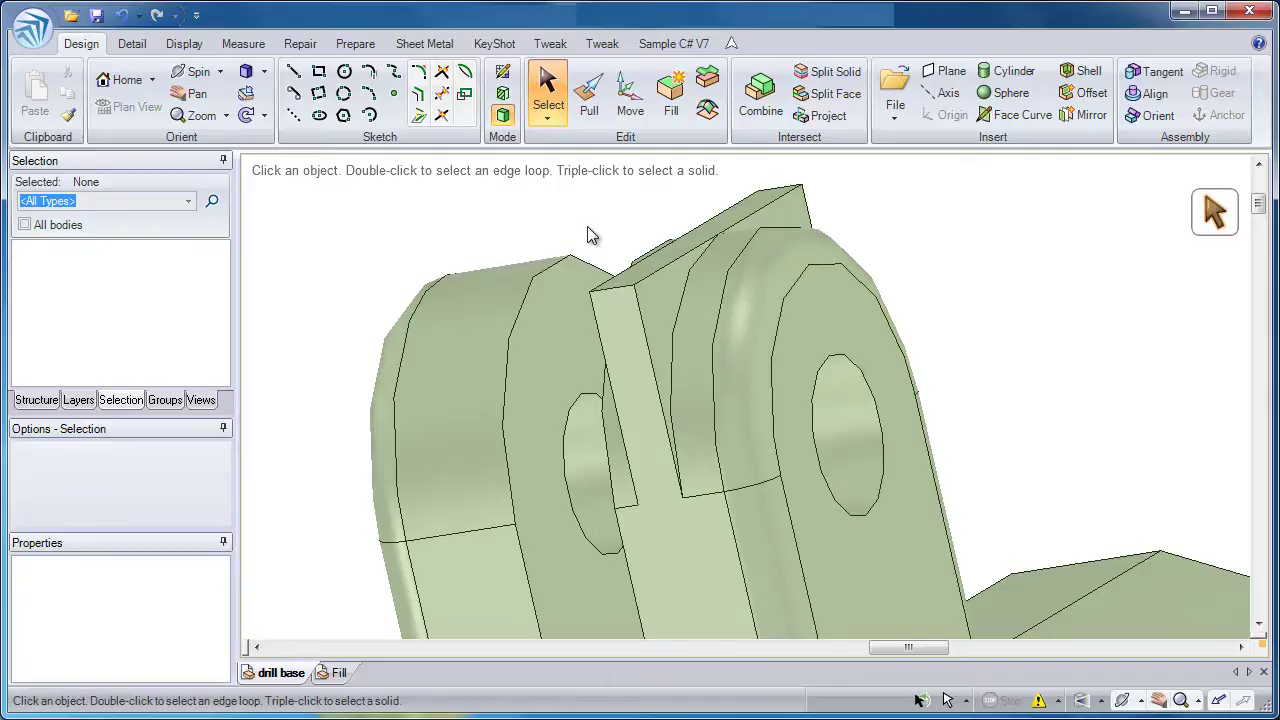
pyautogui.click(120, 16)
pyautogui.hotkey('ctrl', 'z')
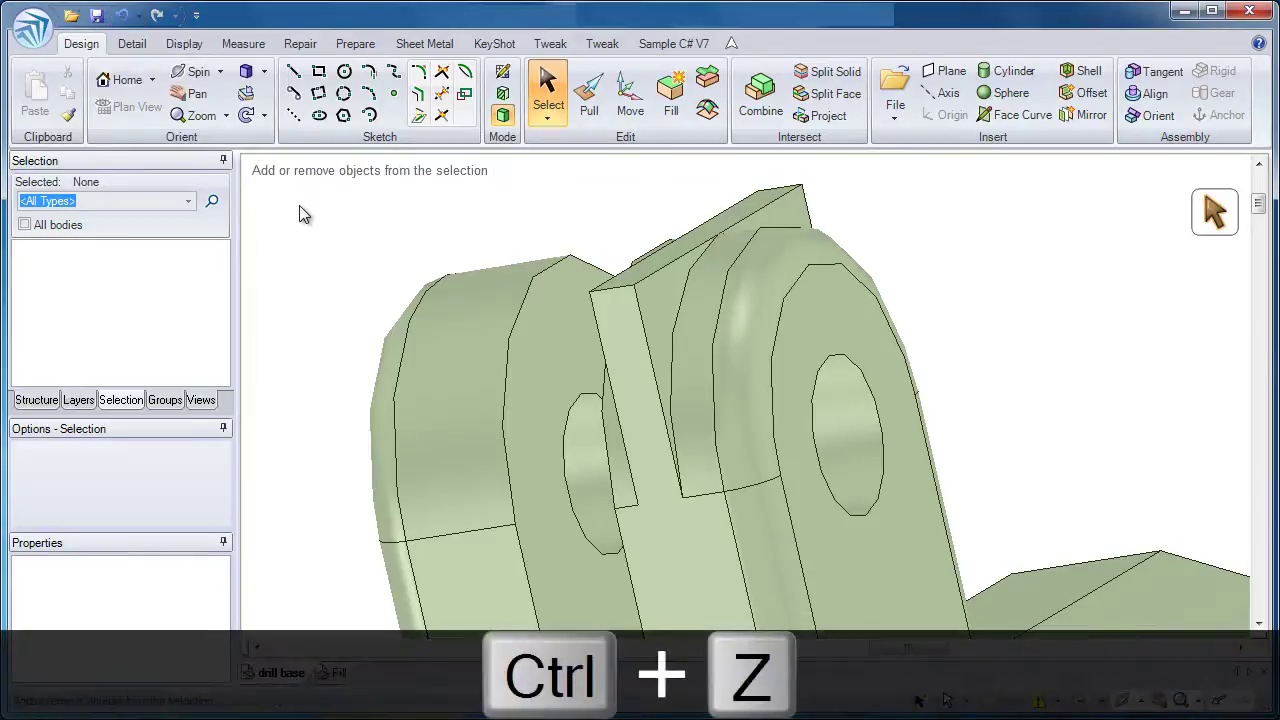
pyautogui.hotkey('ctrl', 'z')
# Select the two split edges across the lug's rounded end and fill them to merge the curved strips.
pyautogui.moveTo(826, 366); pyautogui.dragTo(797, 401, button='middle')
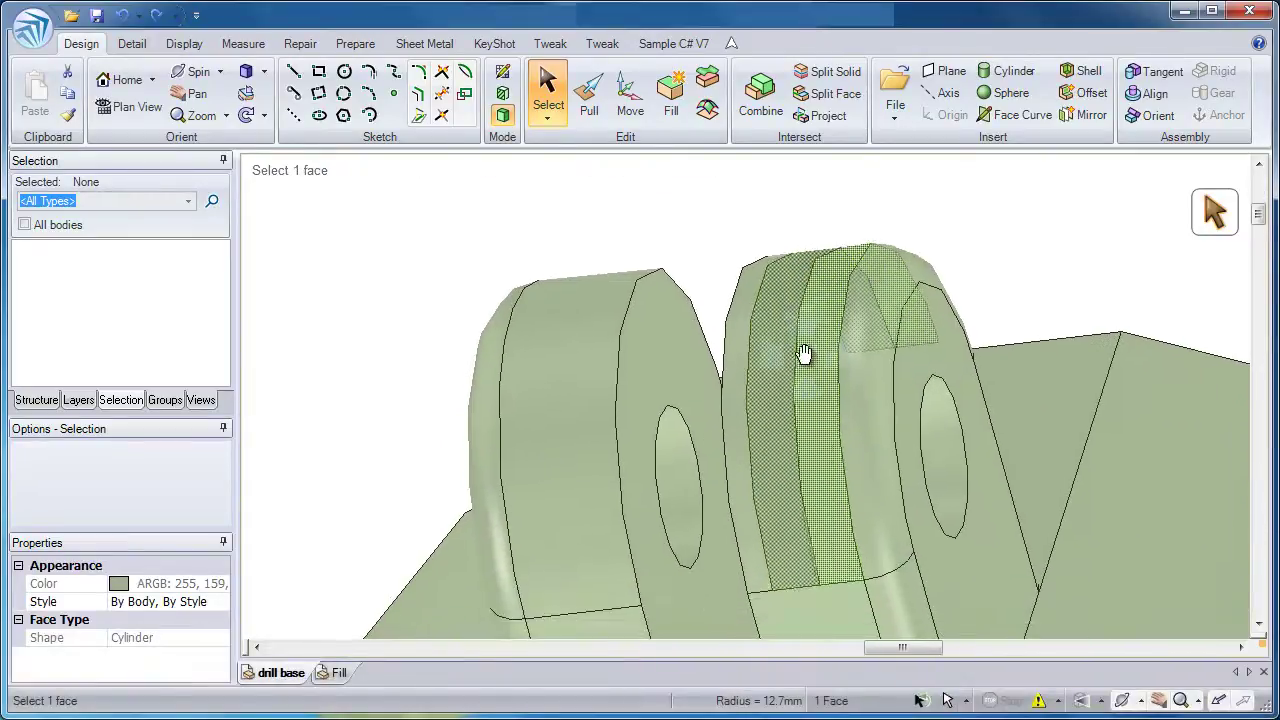
pyautogui.click(729, 253)
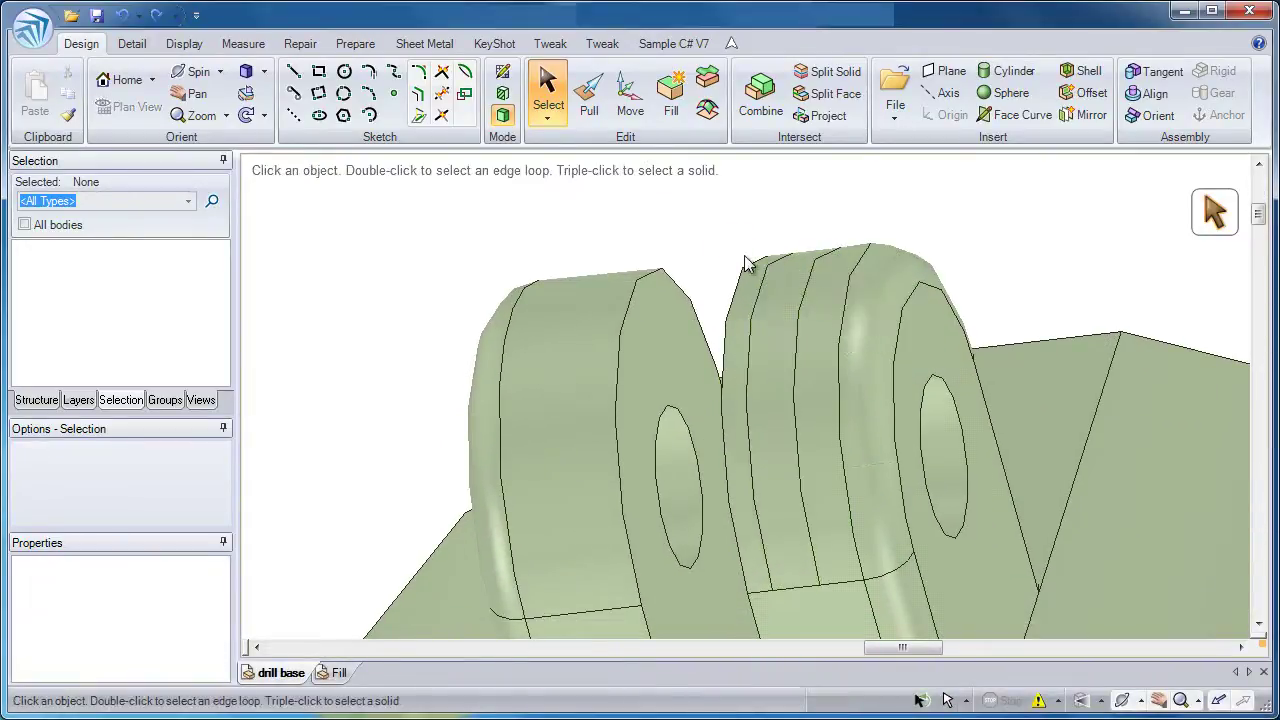
pyautogui.click(766, 264)
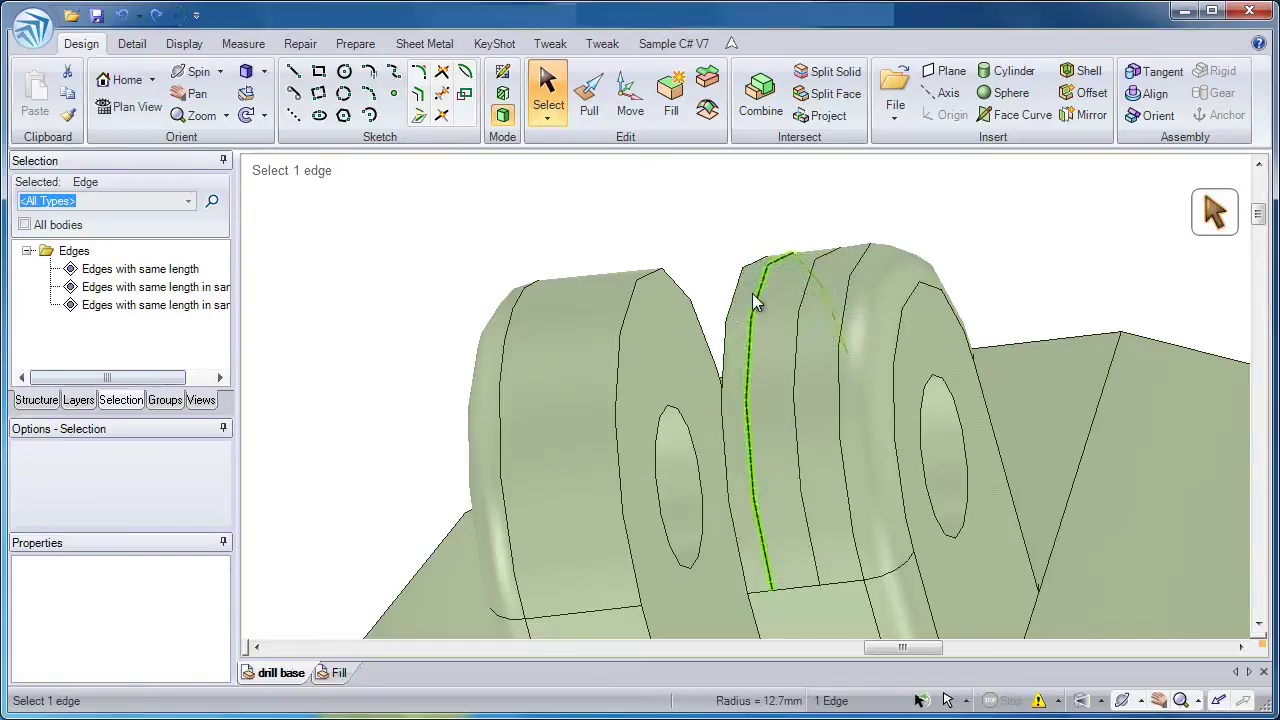
pyautogui.press('ctrl')
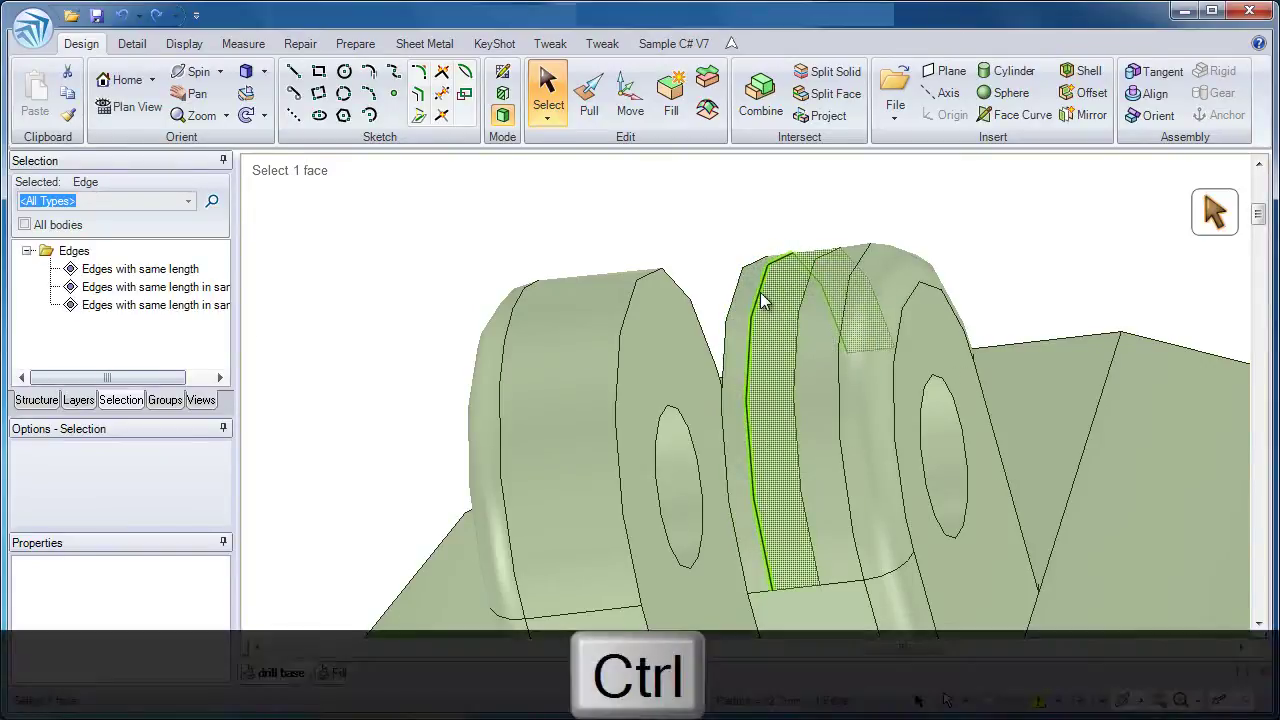
pyautogui.keyDown('ctrl'); pyautogui.click(800, 296); pyautogui.keyUp('ctrl')
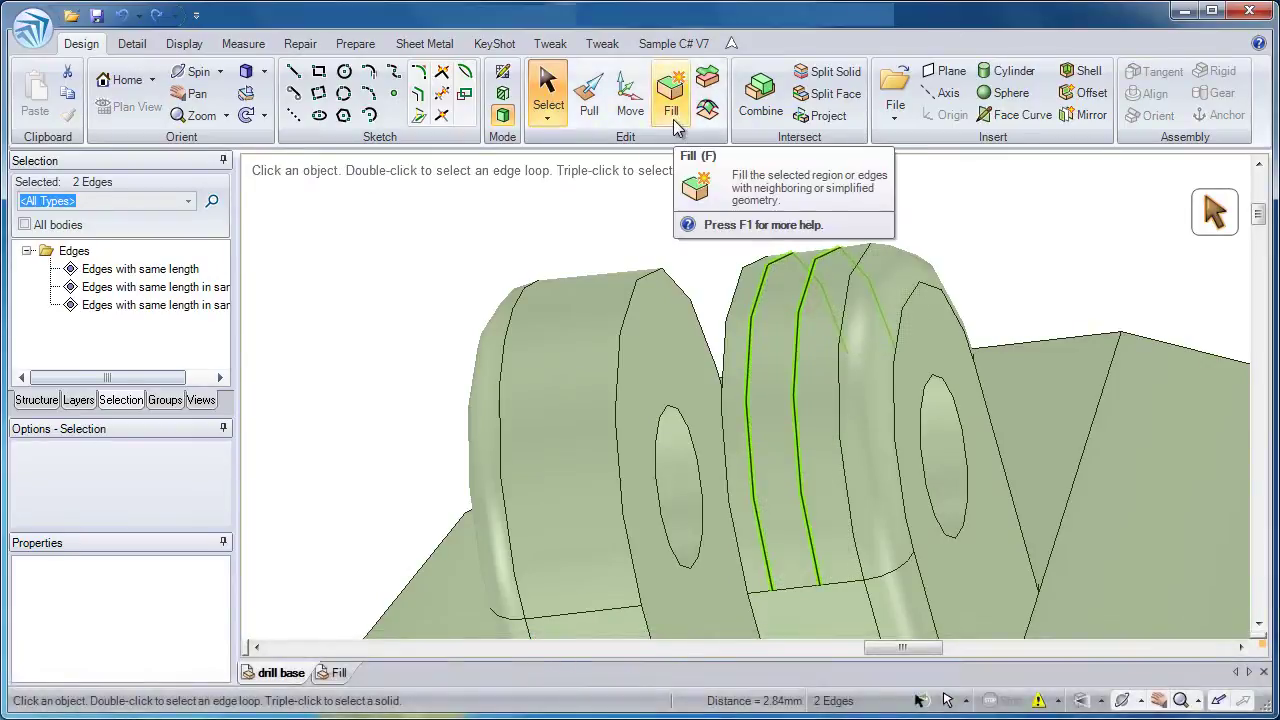
pyautogui.click(675, 121)
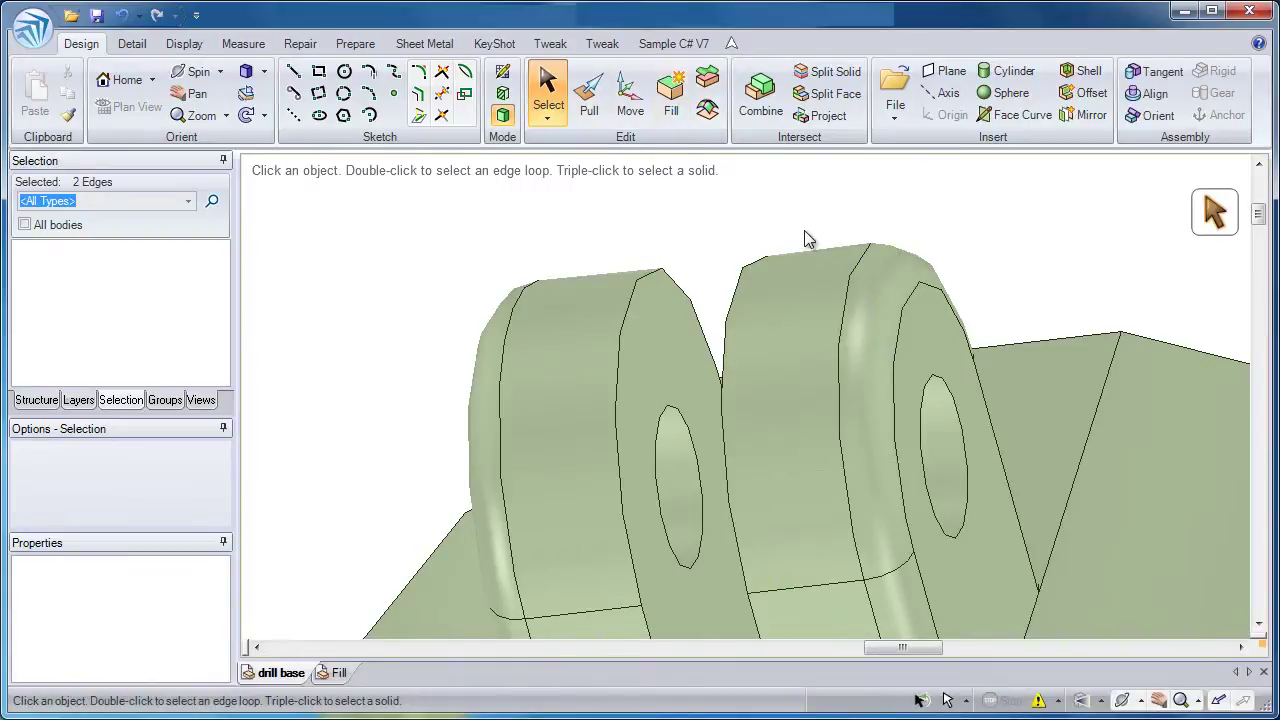
# Fill the two triangle edge segments lying inside the circle imprinted on the plate to remove them.
pyautogui.keyDown('ctrl'); pyautogui.moveTo(802, 563); pyautogui.dragTo(785, 347, button='middle'); pyautogui.keyUp('ctrl')
pyautogui.keyDown('shift'); pyautogui.moveTo(832, 535); pyautogui.dragTo(750, 275, button='middle'); pyautogui.keyUp('shift')
pyautogui.keyDown('ctrl'); pyautogui.moveTo(791, 511); pyautogui.dragTo(766, 350, button='middle'); pyautogui.keyUp('ctrl')
pyautogui.moveTo(934, 469); pyautogui.dragTo(846, 380, button='middle')
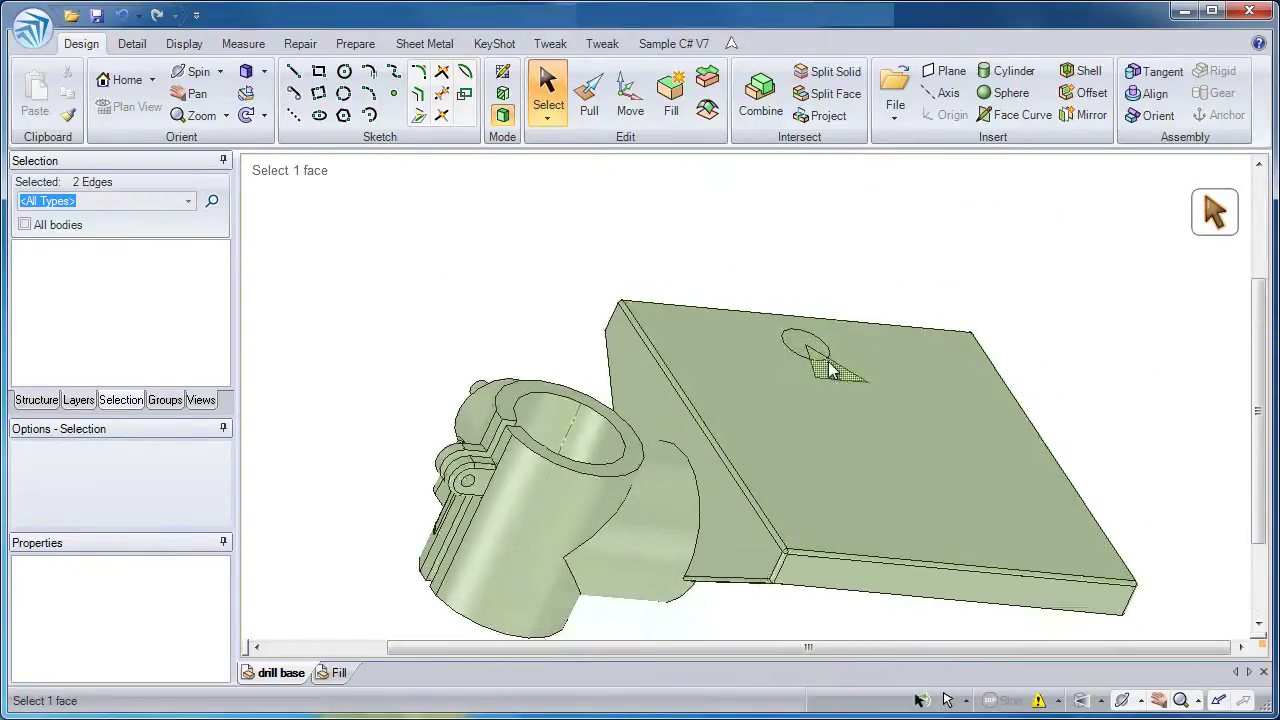
pyautogui.scroll(5, 829, 369)
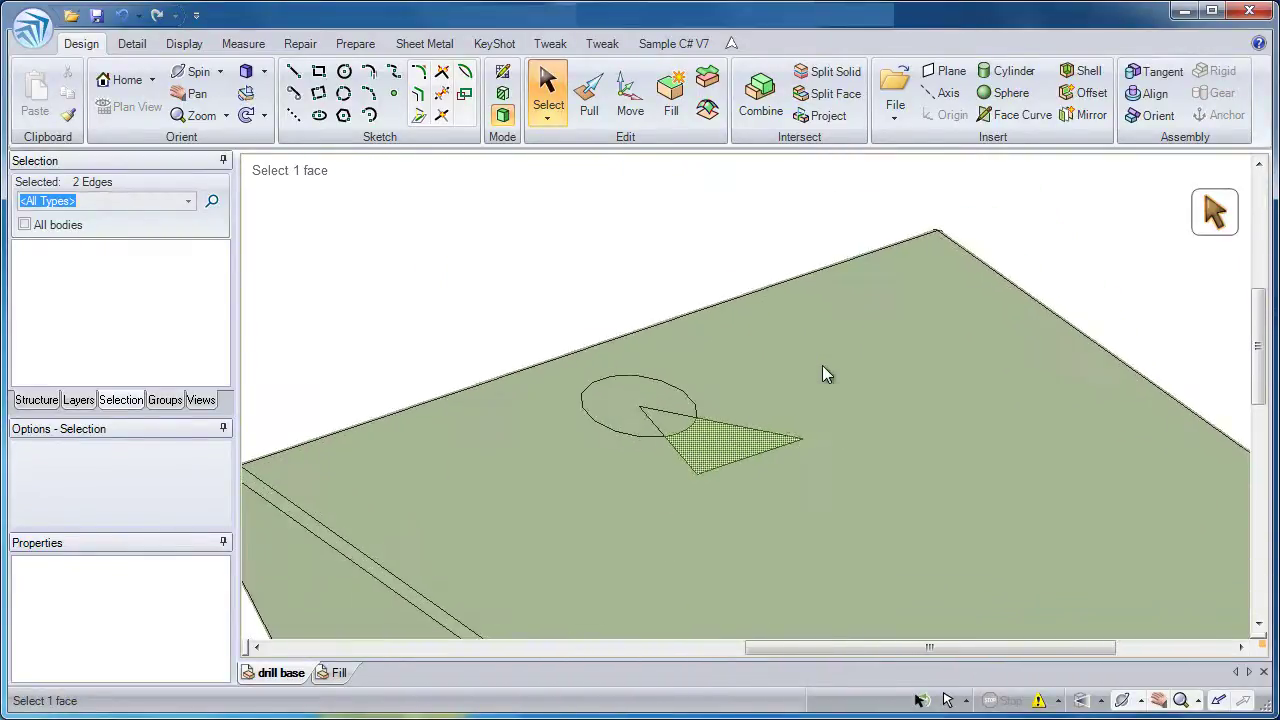
pyautogui.scroll(5, 777, 388)
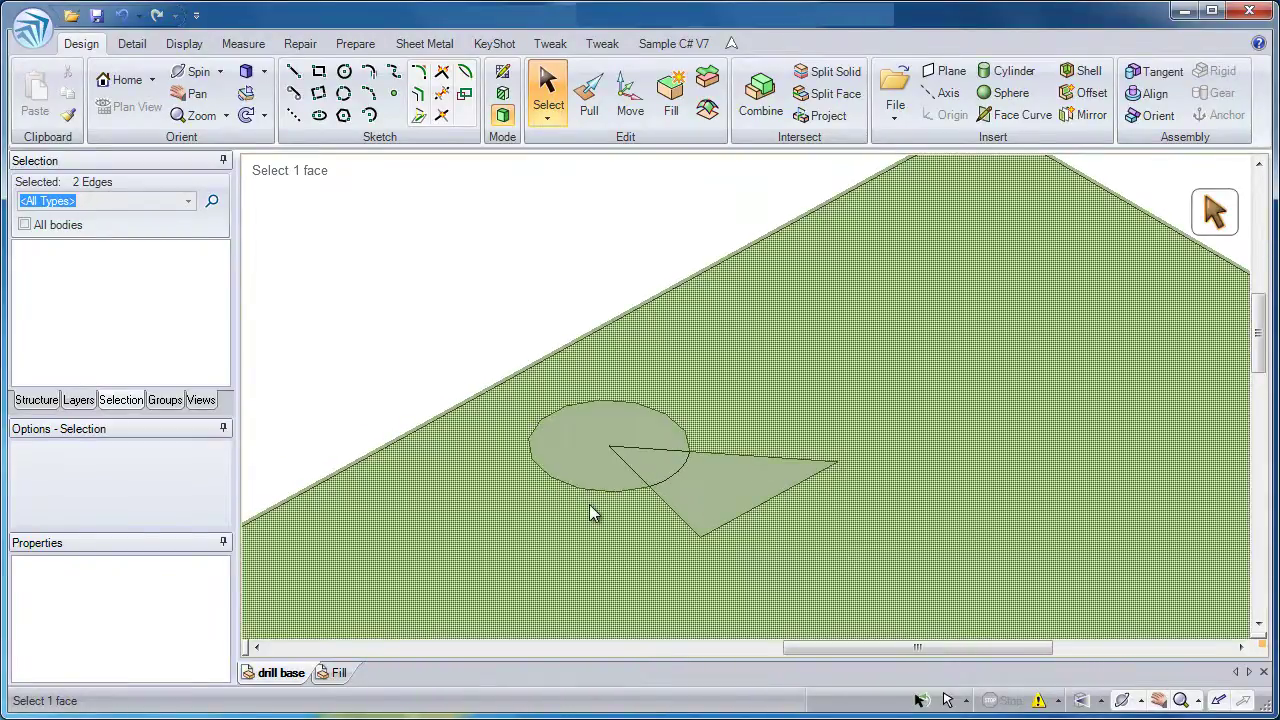
pyautogui.keyDown('ctrl'); pyautogui.click(638, 456); pyautogui.keyUp('ctrl')
pyautogui.keyDown('ctrl'); pyautogui.click(643, 452); pyautogui.keyUp('ctrl')
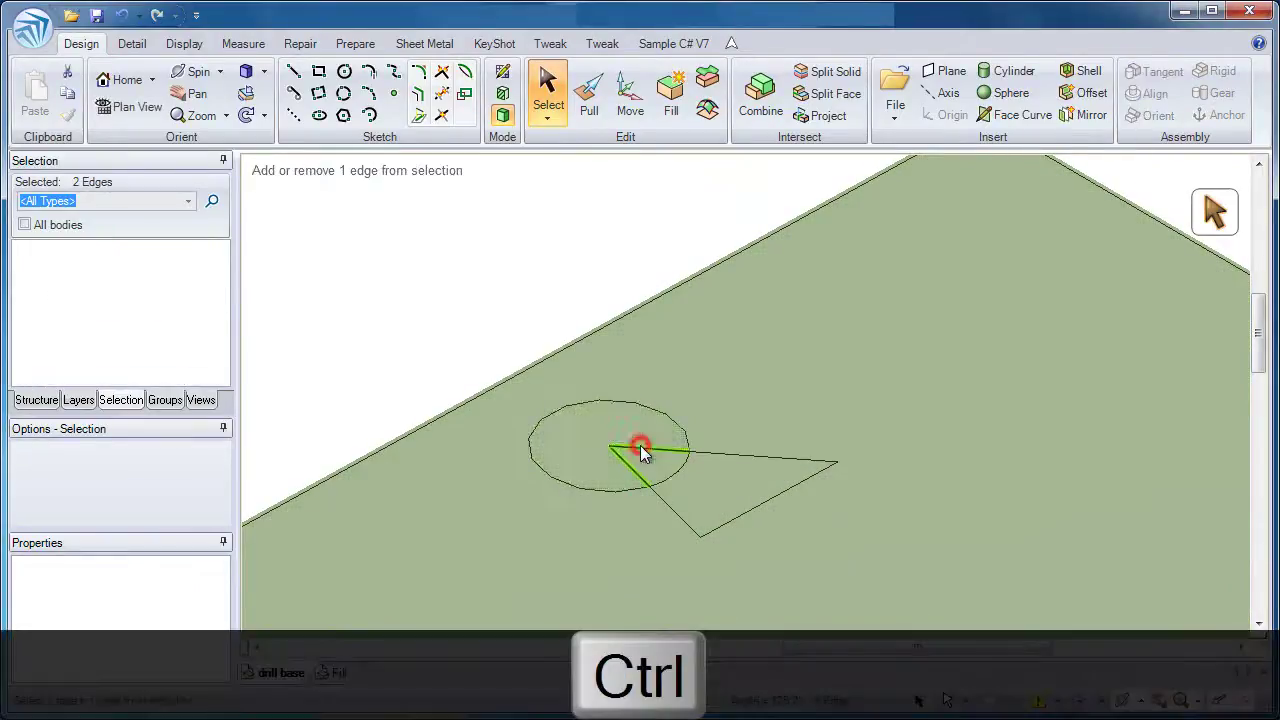
pyautogui.click(670, 114)
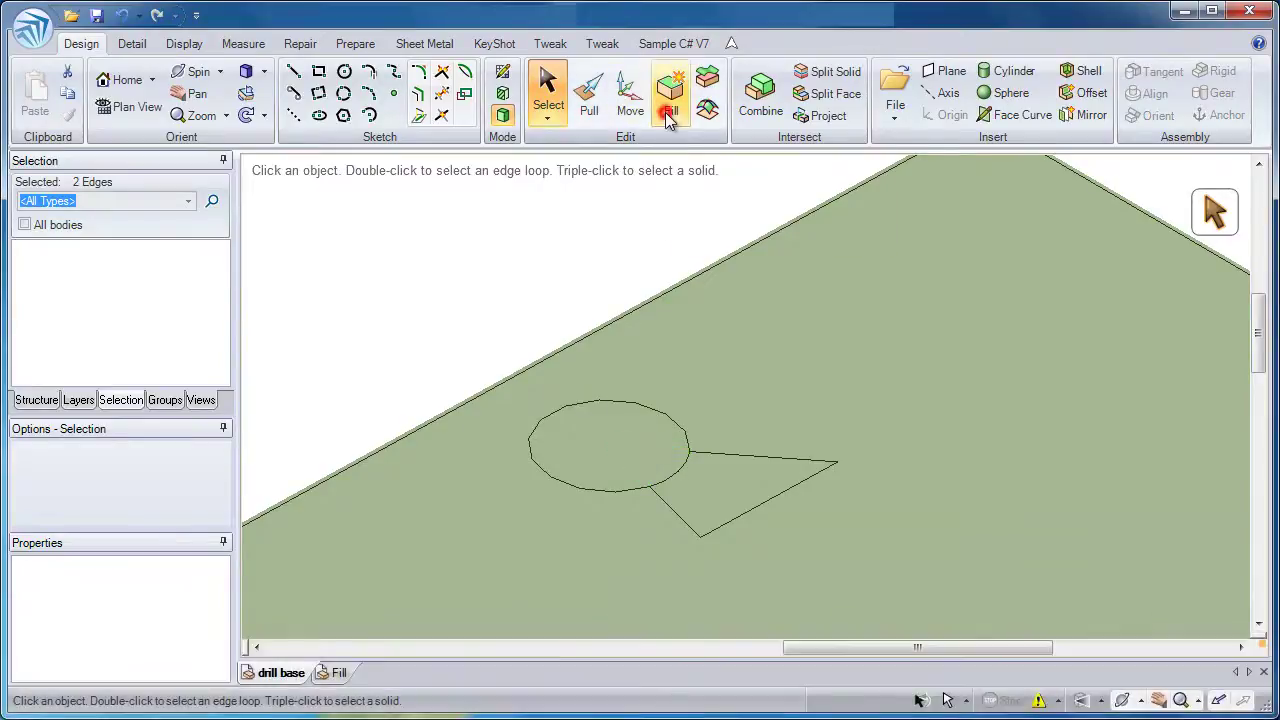
# Select the three triangle edges outside the imprinted circle and fill them to remove the triangle from the plate.
pyautogui.keyDown('ctrl'); pyautogui.click(713, 452); pyautogui.keyUp('ctrl')
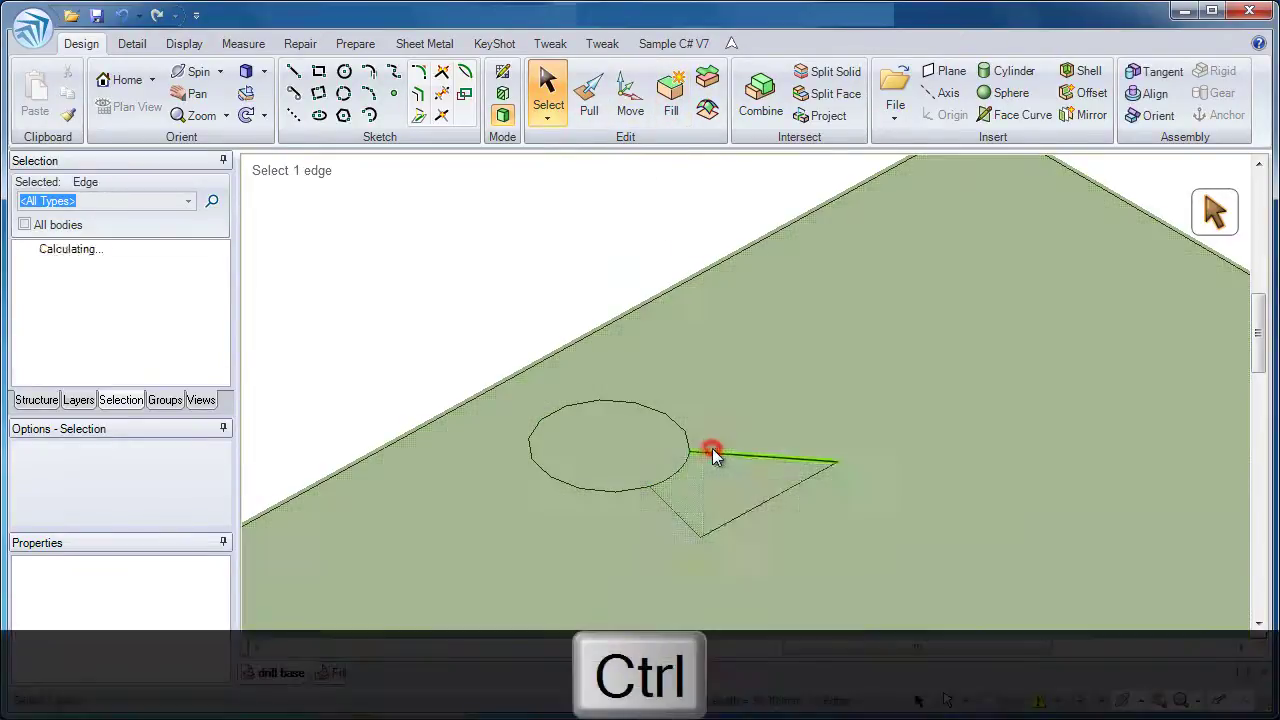
pyautogui.keyDown('ctrl'); pyautogui.click(740, 510); pyautogui.keyUp('ctrl')
pyautogui.keyDown('ctrl'); pyautogui.click(684, 519); pyautogui.keyUp('ctrl')
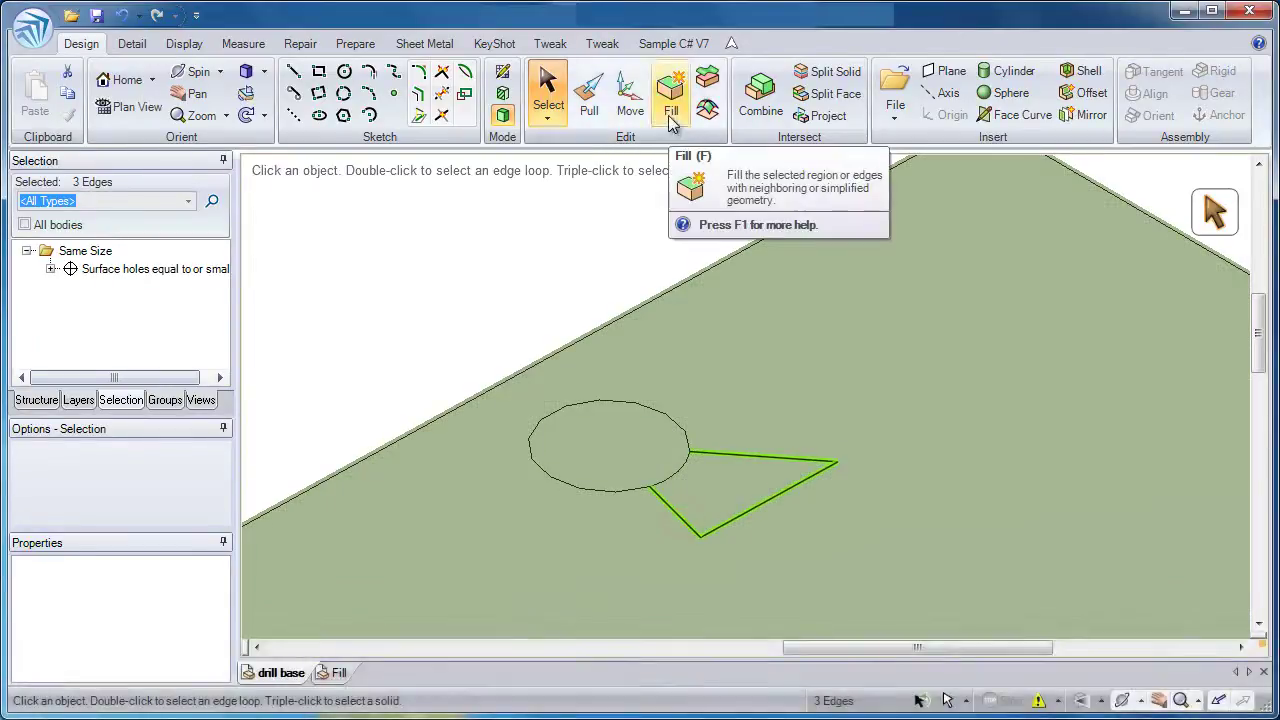
pyautogui.click(671, 115)
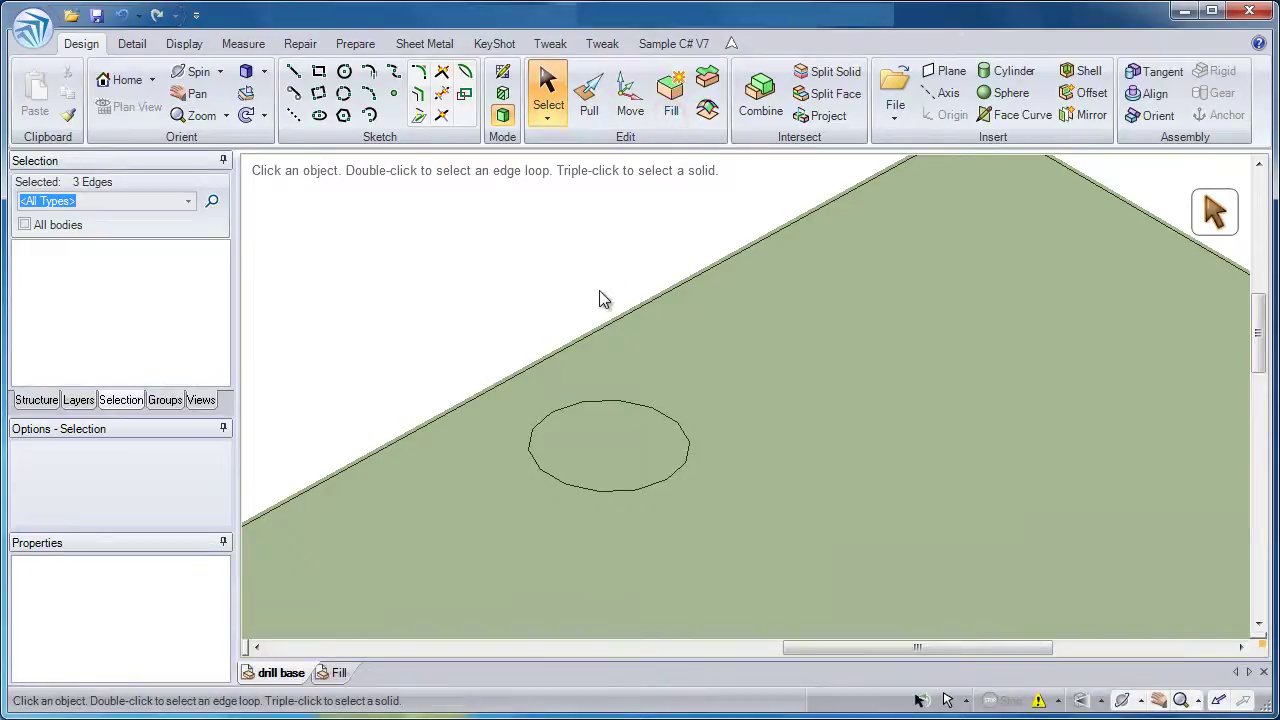
pyautogui.press('ctrl')
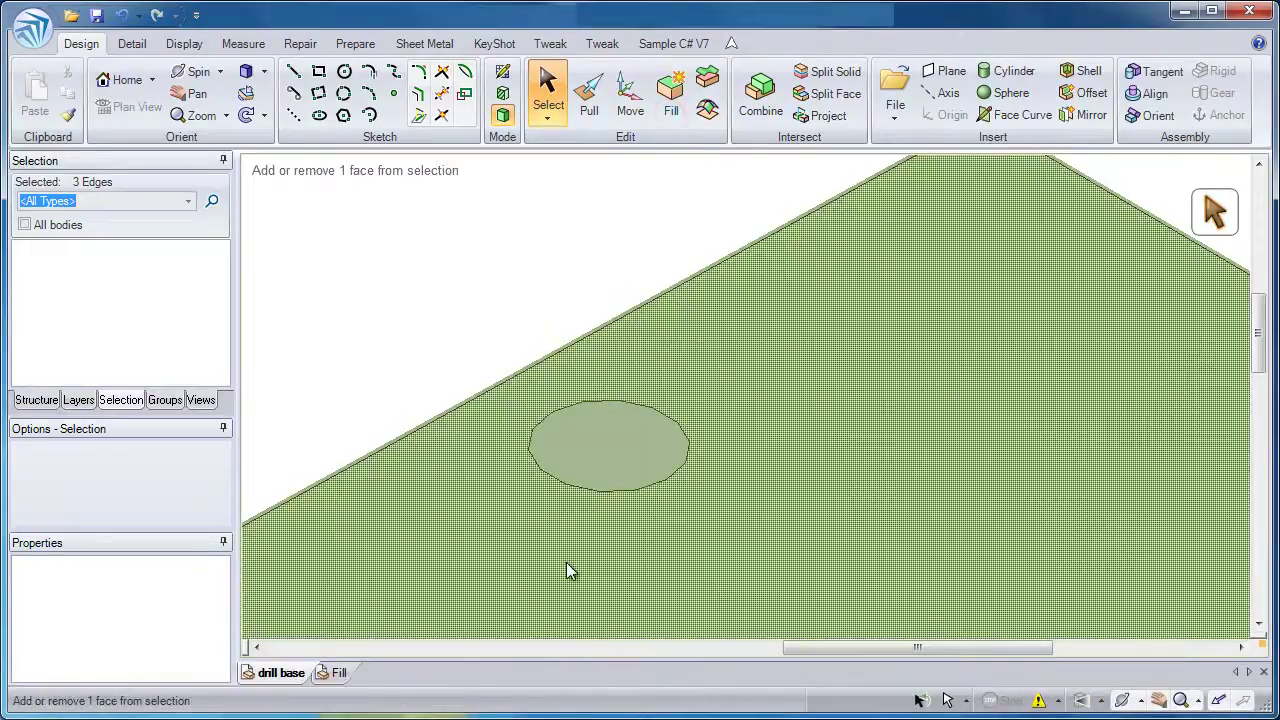
# Try to fill the four adjoining round faces meeting at the corner where the cylindrical boss joins the body.
pyautogui.press('f')
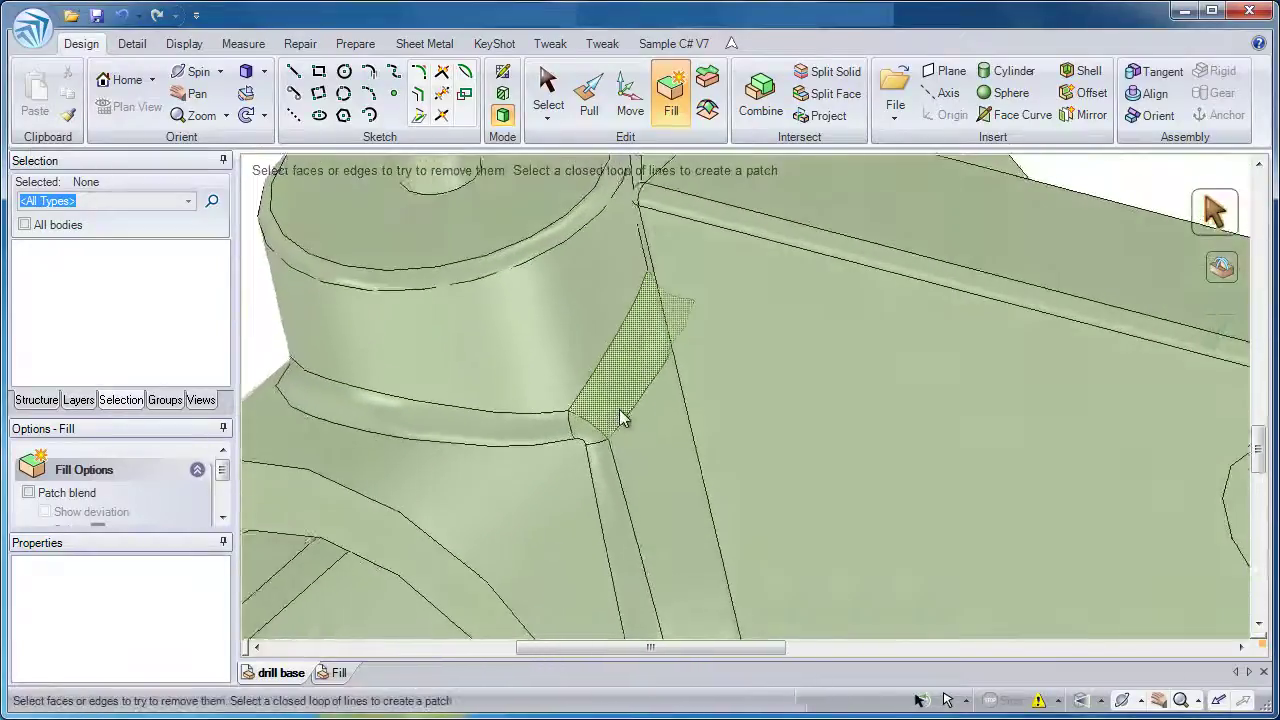
pyautogui.click(558, 433)
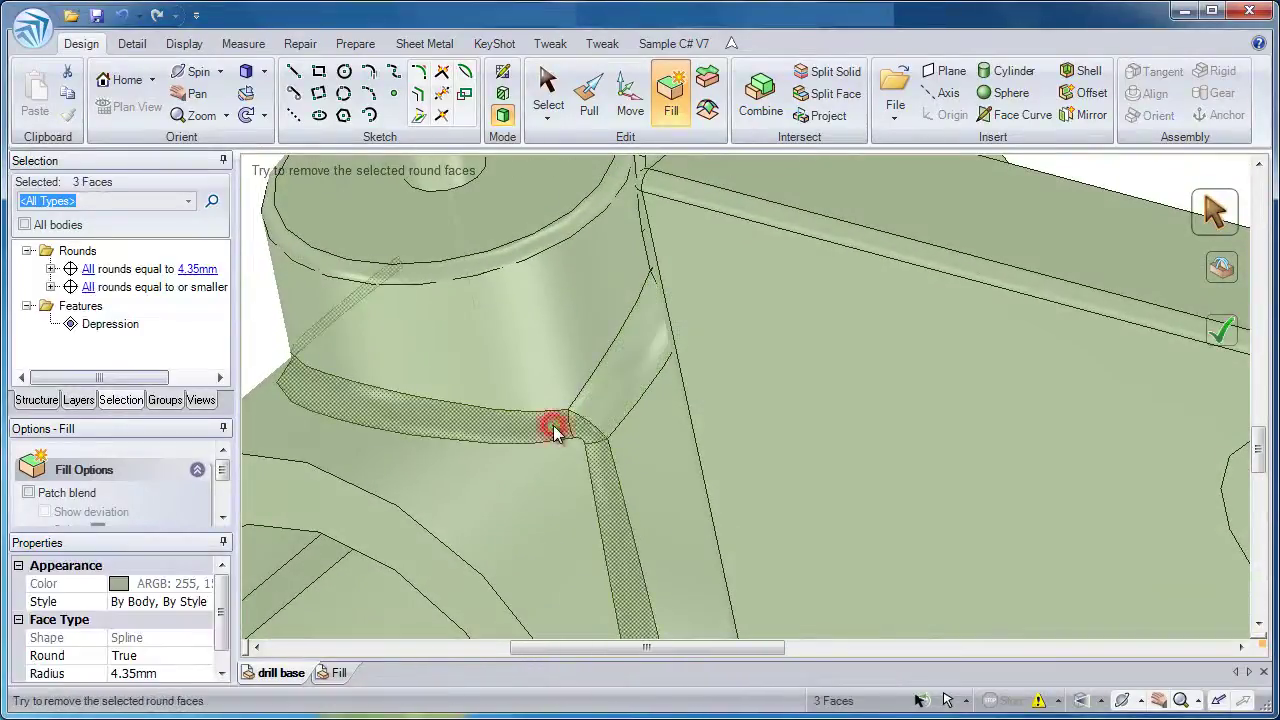
pyautogui.keyDown('ctrl'); pyautogui.click(605, 410); pyautogui.keyUp('ctrl')
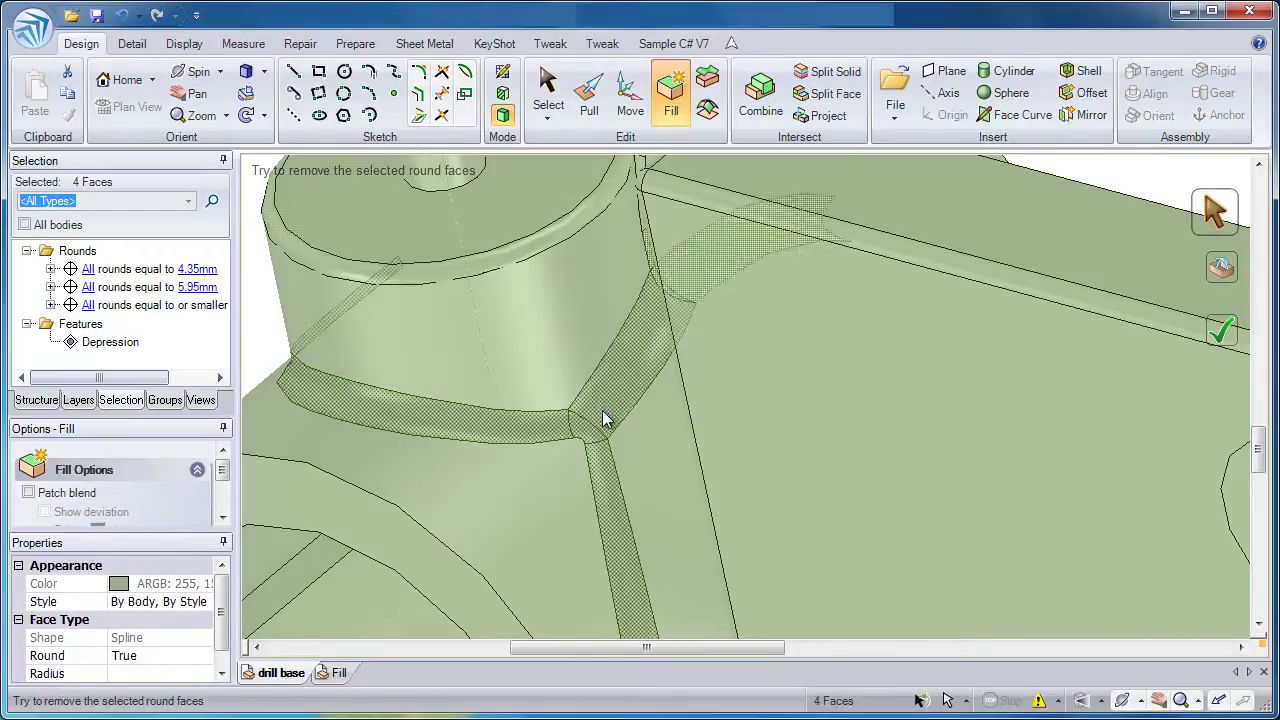
pyautogui.click(670, 112)
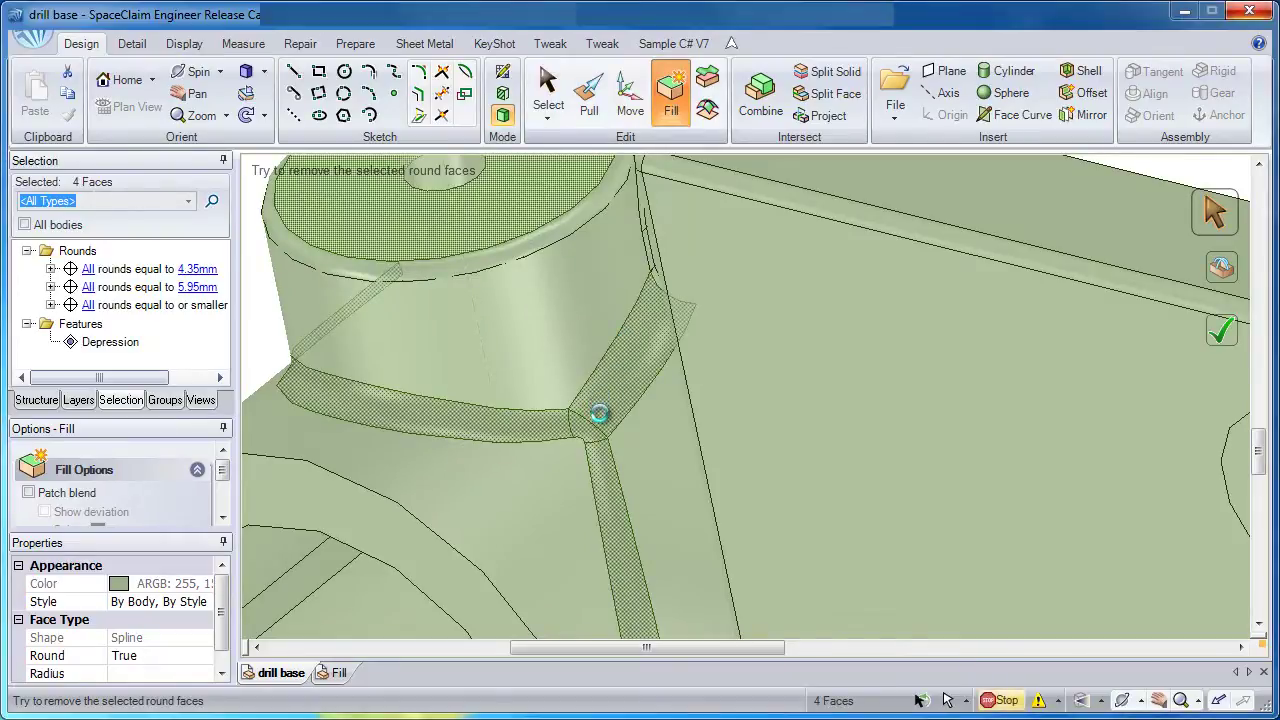
pyautogui.press('Escape')
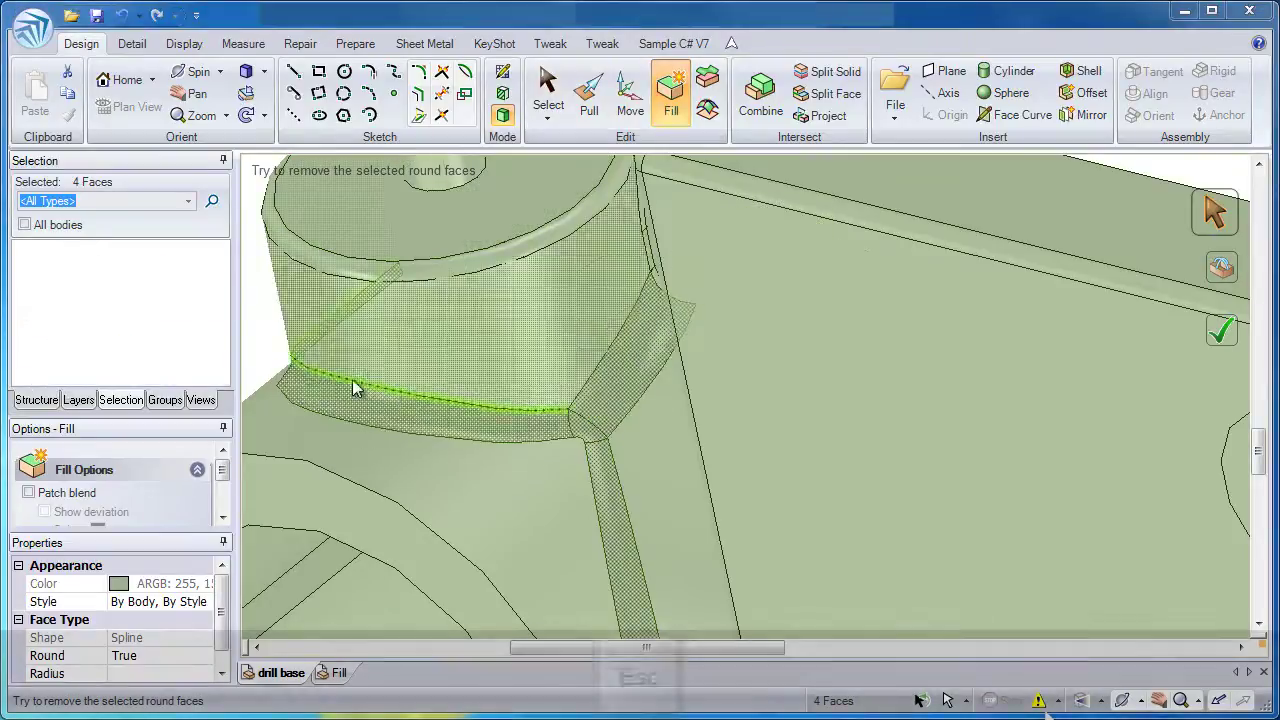
# Start the Rounds removal tool and bring the round between the boss base and the body into close view.
pyautogui.click(356, 45)
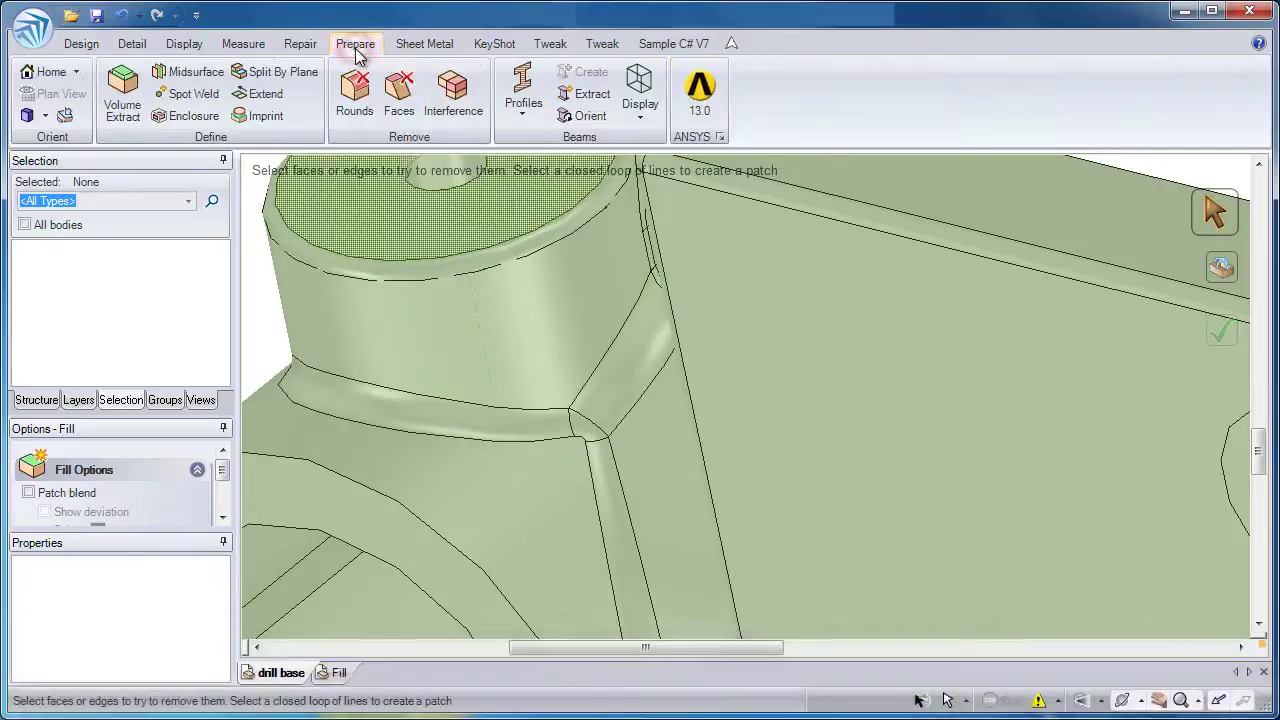
pyautogui.click(358, 98)
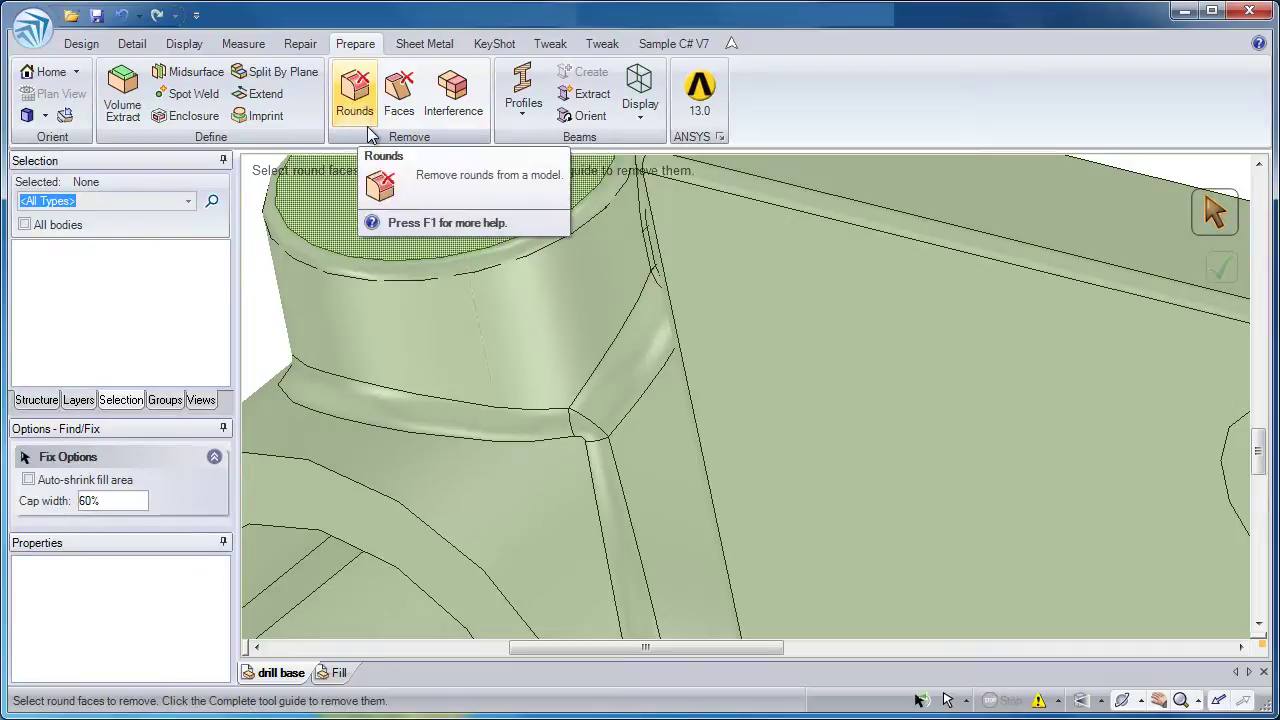
pyautogui.scroll(-2, 380, 178)
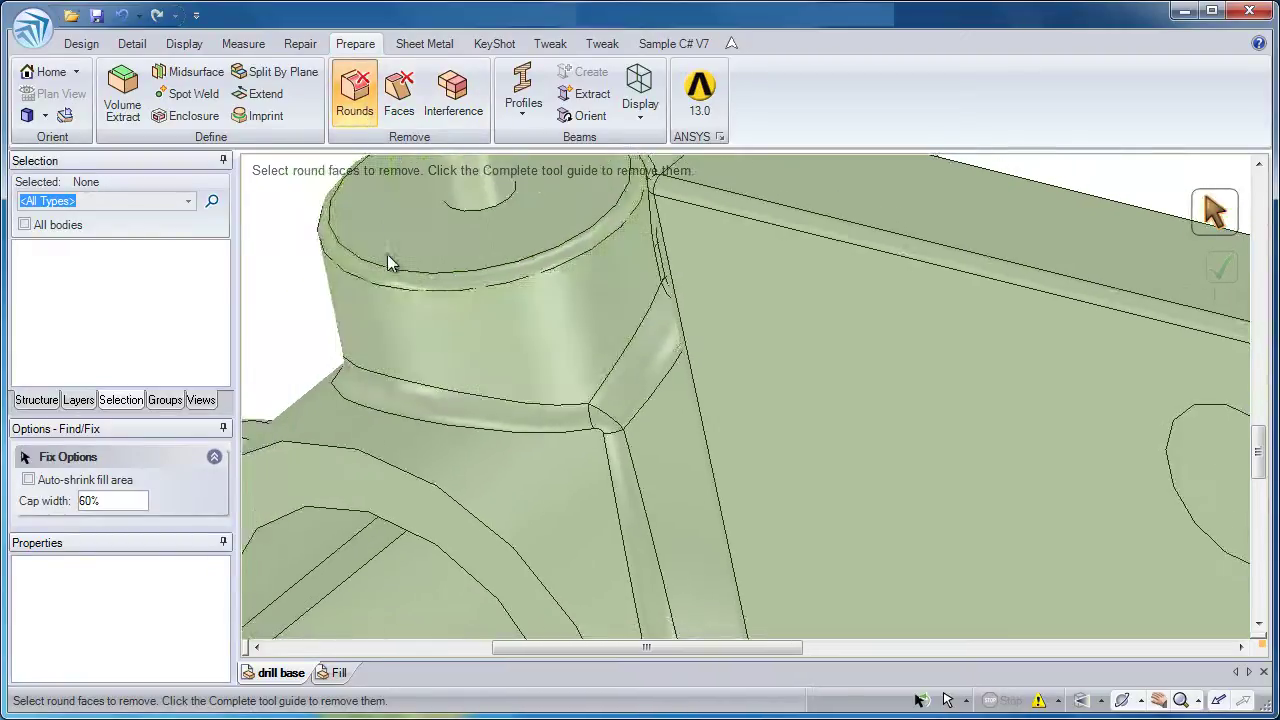
pyautogui.click(395, 280)
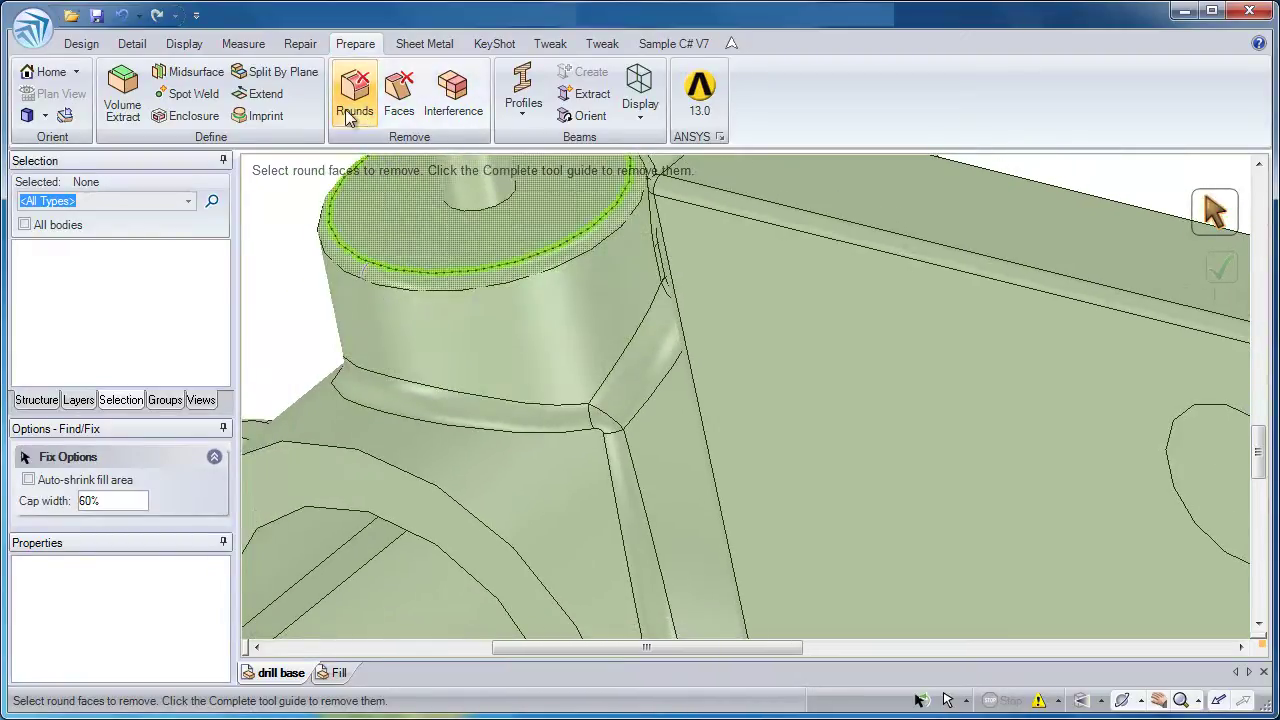
pyautogui.click(352, 130)
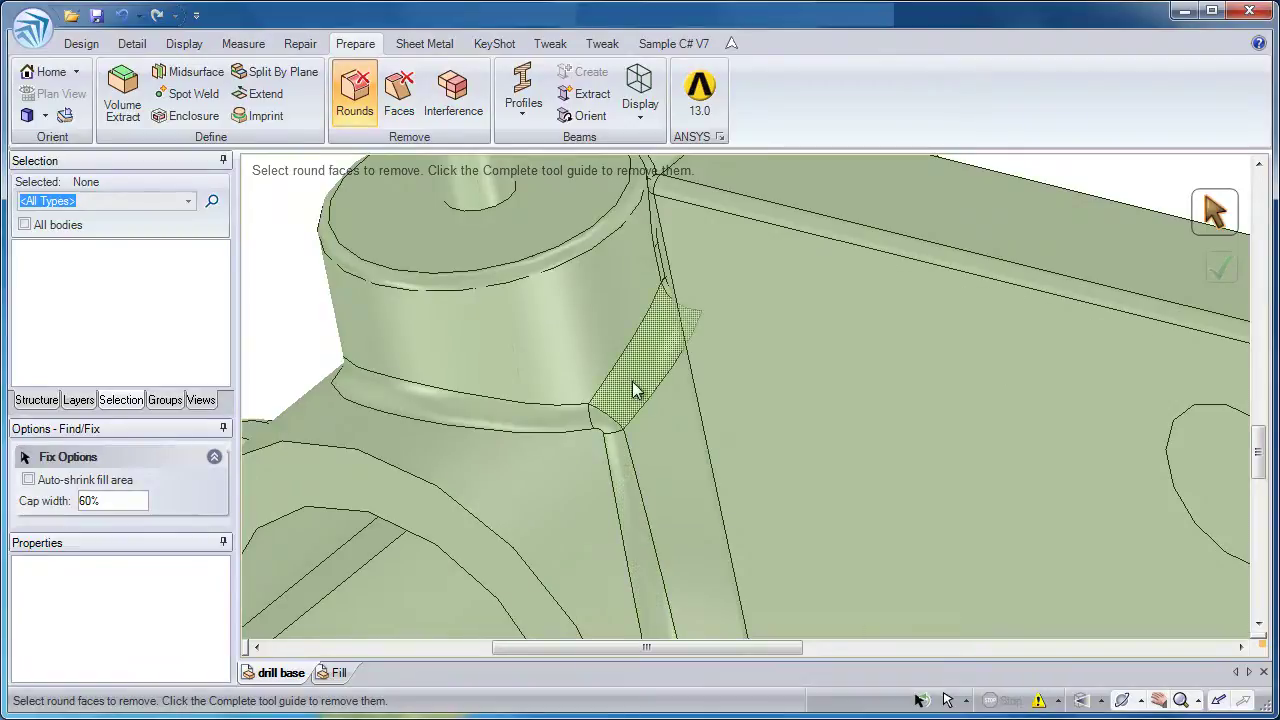
pyautogui.moveTo(632, 378)
pyautogui.mouseDown(button='middle')
pyautogui.moveTo(640, 428)
pyautogui.moveTo(644, 406)
pyautogui.mouseUp(button='middle')
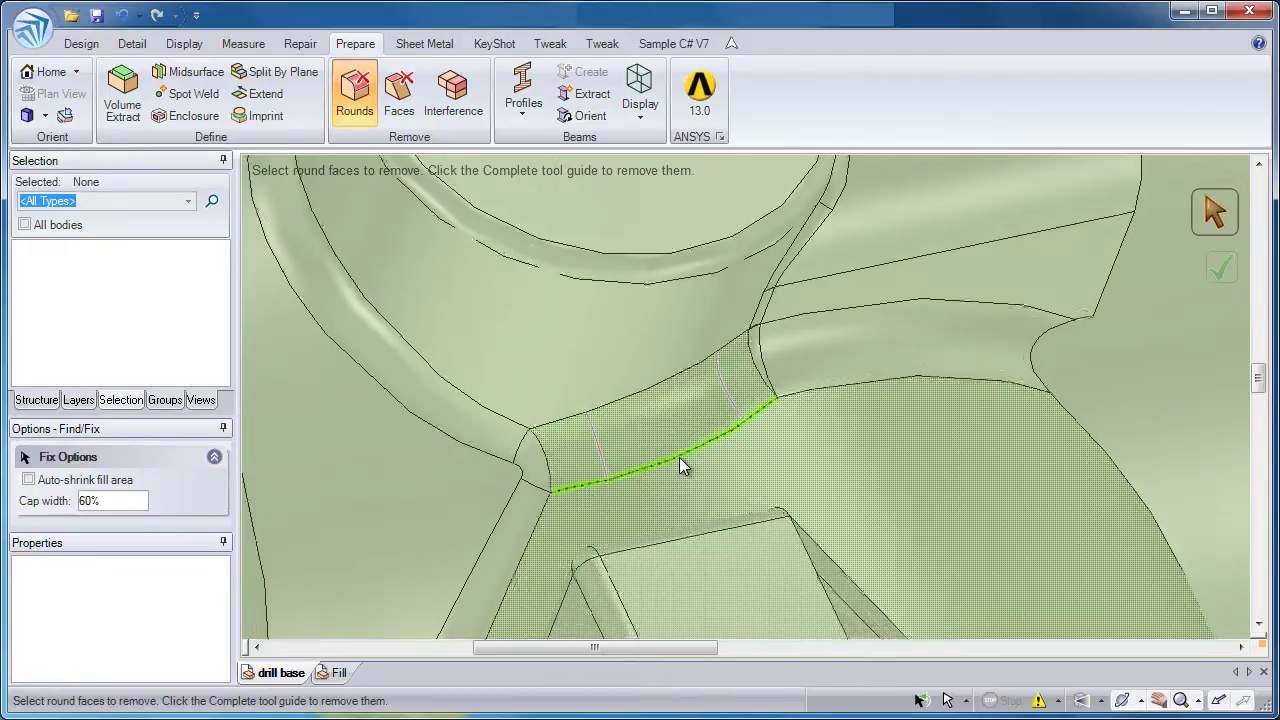
# Try a cap width of 15% on the boss-base round and set the cap width back to 60%.
pyautogui.click(131, 502)
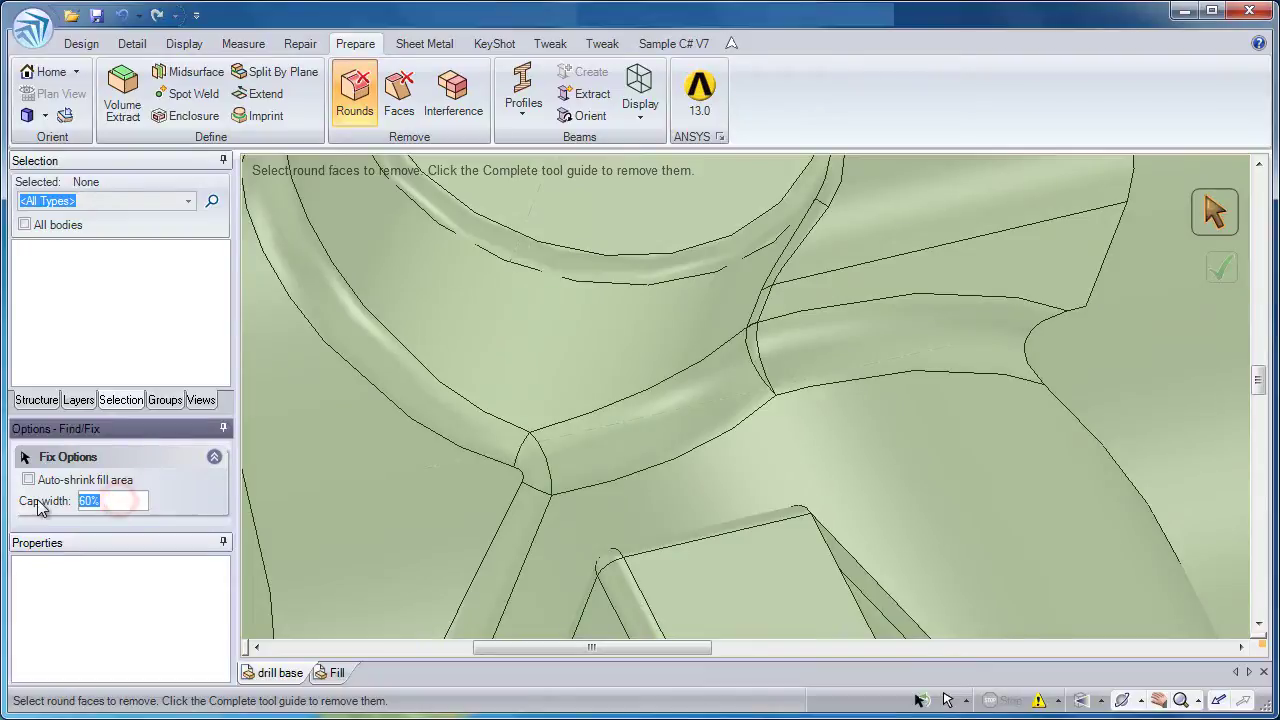
pyautogui.write('15')
pyautogui.press('Return')
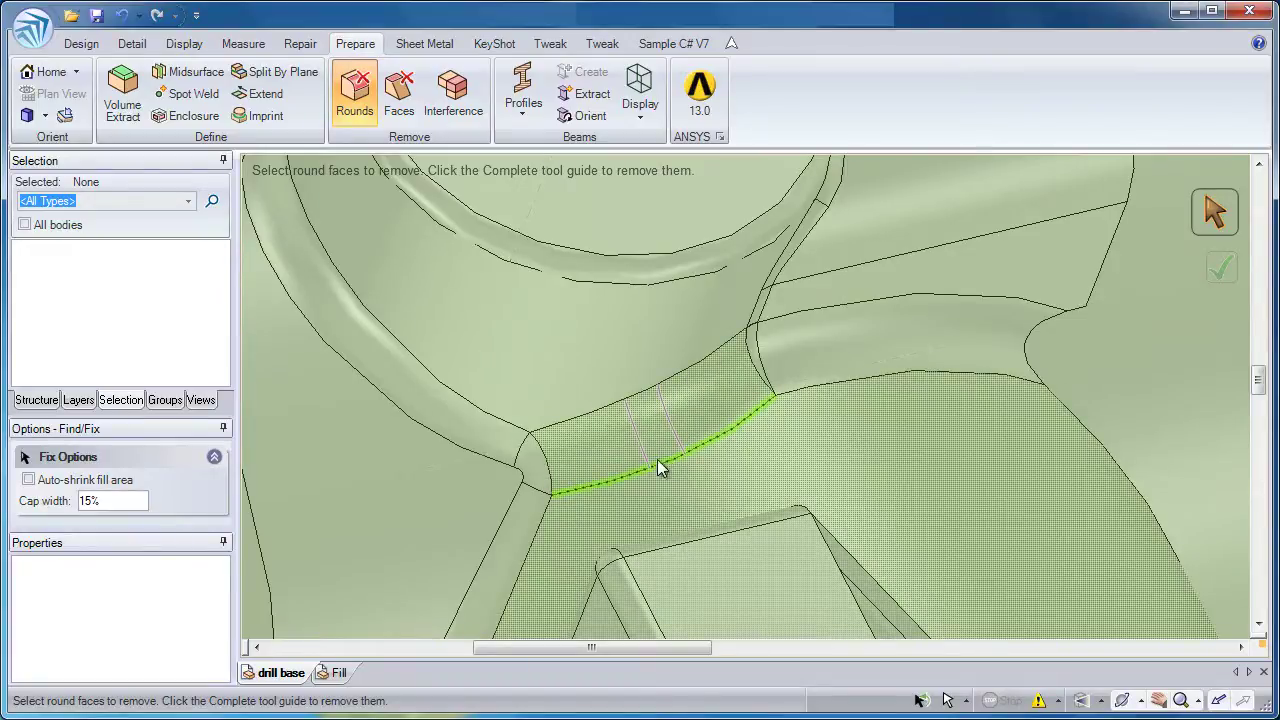
pyautogui.click(130, 500)
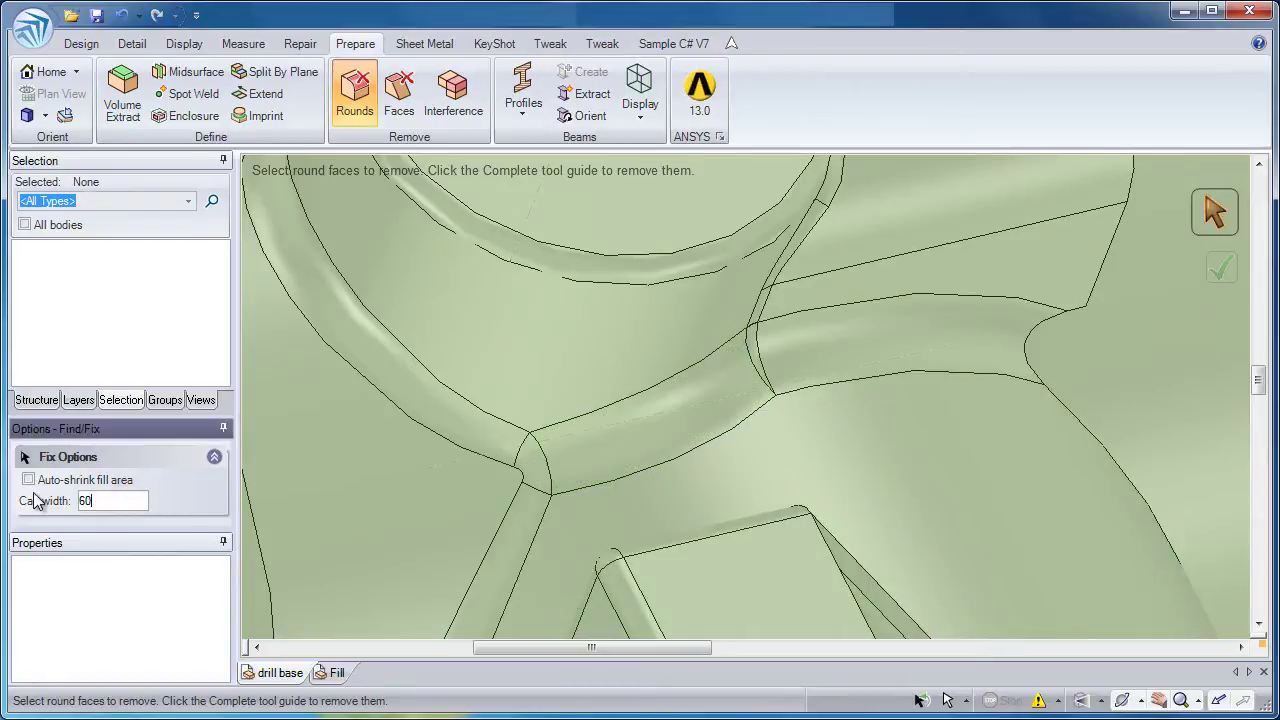
pyautogui.write('60')
pyautogui.press('Return')
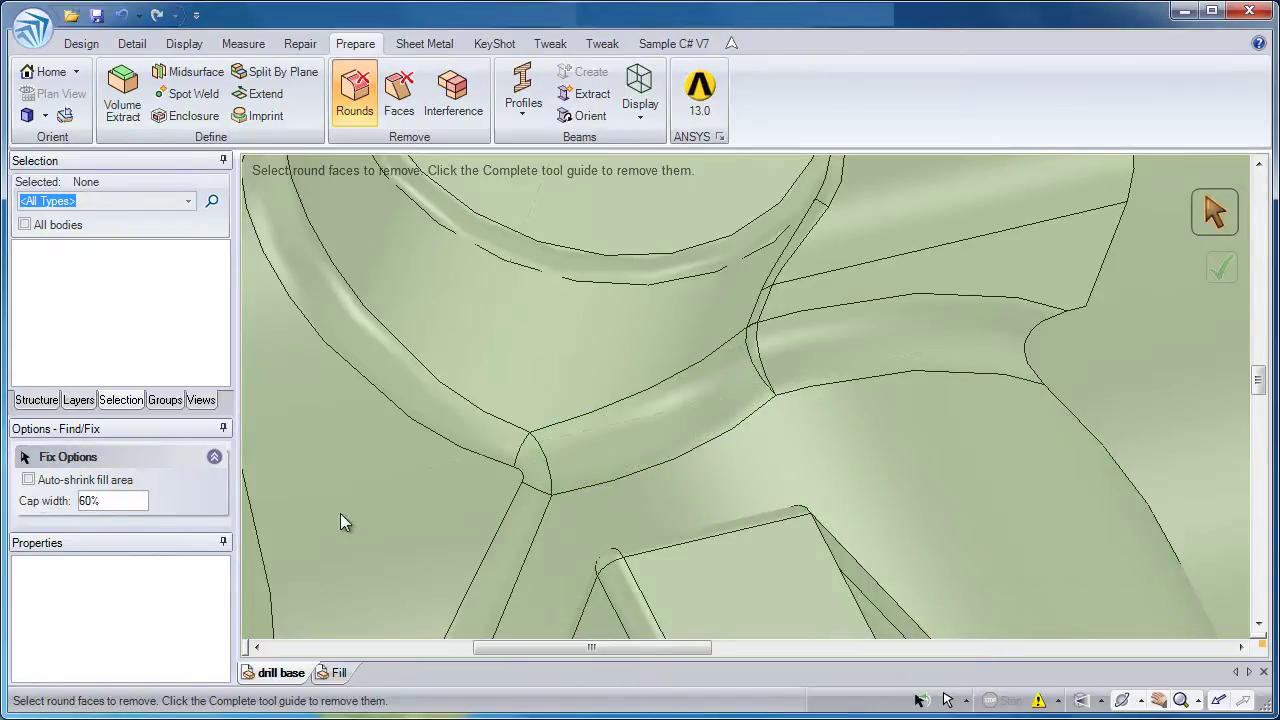
# Cut out the middle sections of the three rounds meeting at the boss's base corner, using a 60% cap width.
pyautogui.click(678, 456)
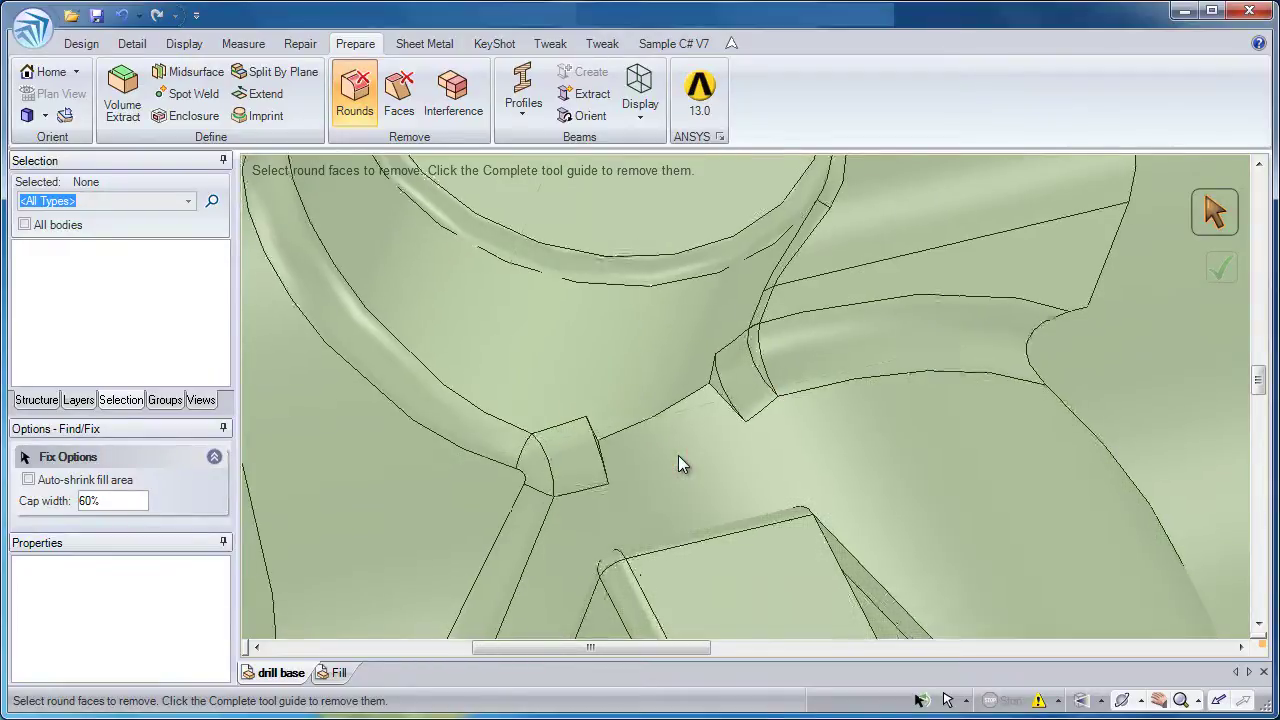
pyautogui.moveTo(525, 519); pyautogui.dragTo(419, 505, button='middle')
pyautogui.click(412, 502)
pyautogui.moveTo(535, 514); pyautogui.dragTo(803, 473, button='middle')
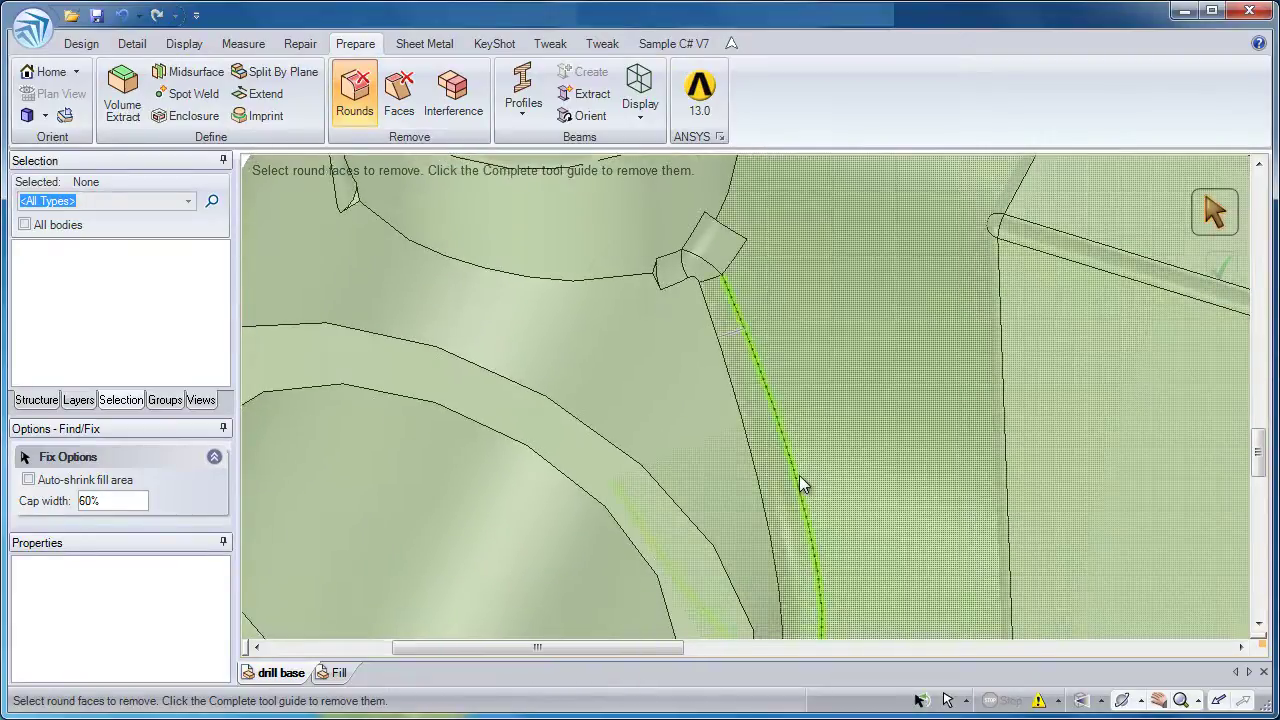
pyautogui.click(799, 475)
# Select the four leftover round faces at the boss's base corner and remove them together.
pyautogui.moveTo(800, 474); pyautogui.dragTo(645, 331, button='middle')
pyautogui.moveTo(645, 291); pyautogui.dragTo(836, 466)
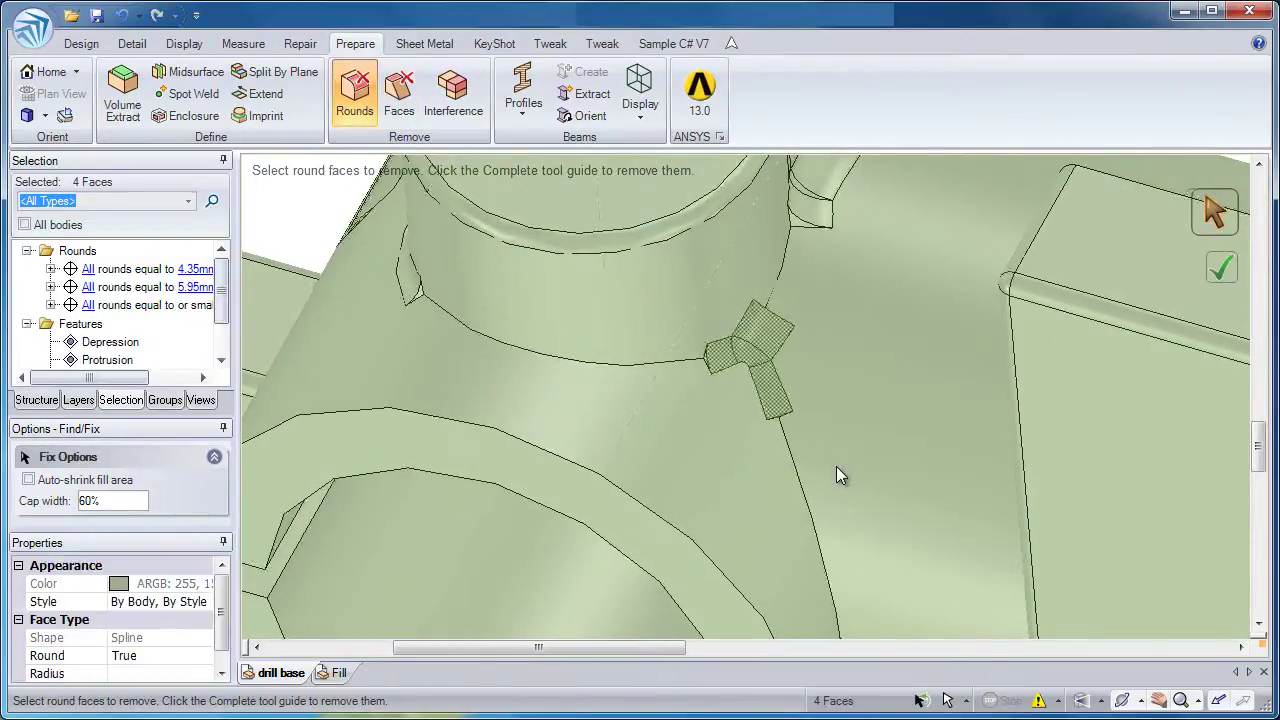
pyautogui.click(1217, 278)
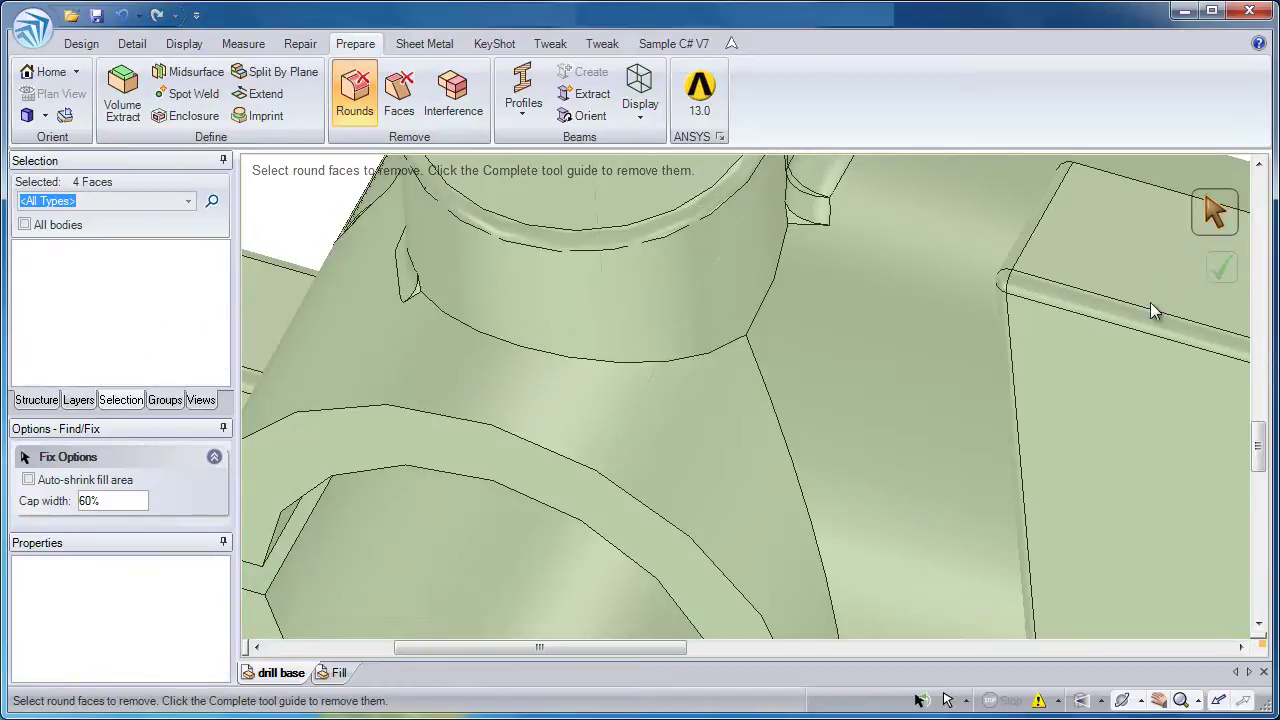
# Remove the leftover round cap at the lower end of the body edge and the one behind the boss.
pyautogui.scroll(5, 831, 520)
pyautogui.moveTo(837, 534); pyautogui.dragTo(807, 543, button='middle')
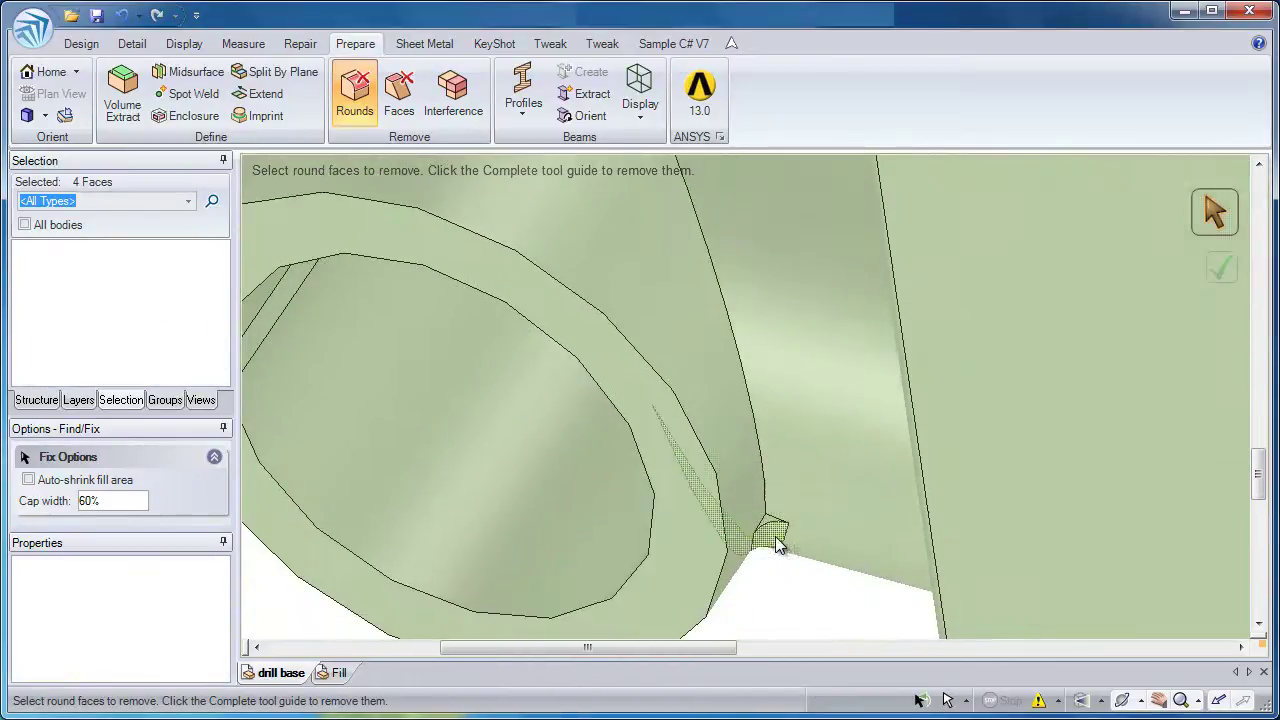
pyautogui.click(777, 541)
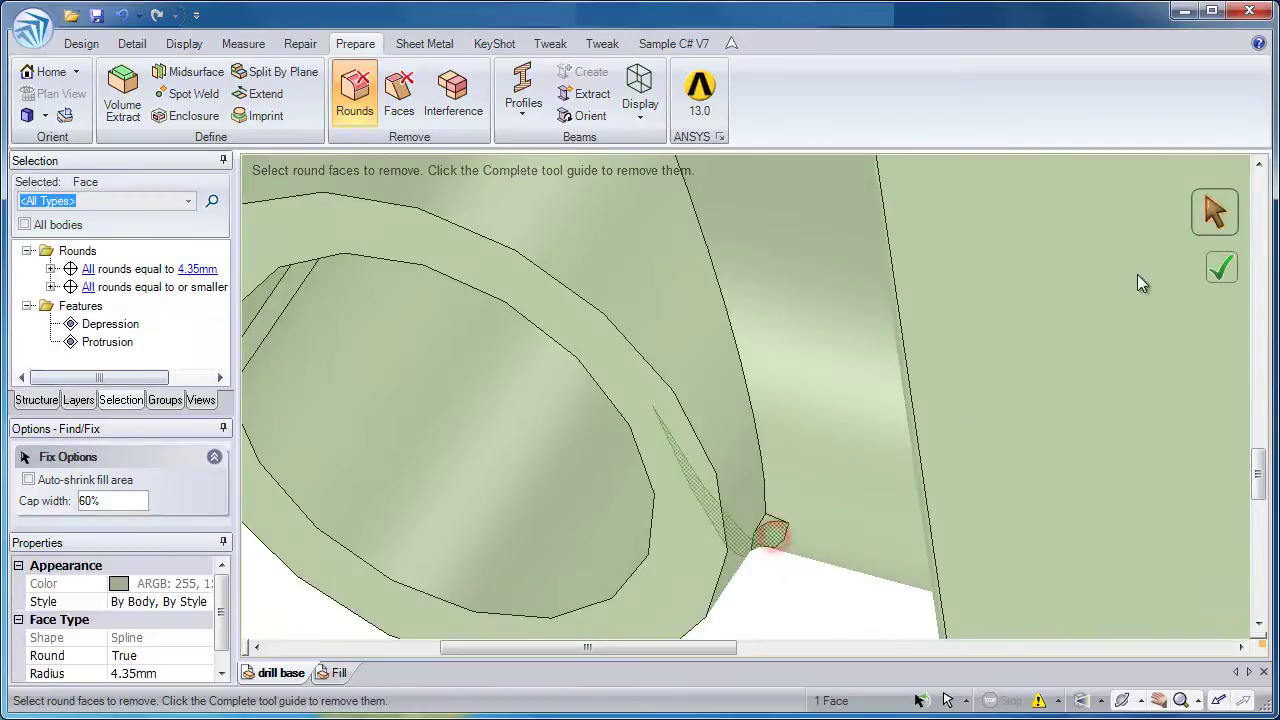
pyautogui.click(1220, 268)
pyautogui.scroll(-3, 700, 280)
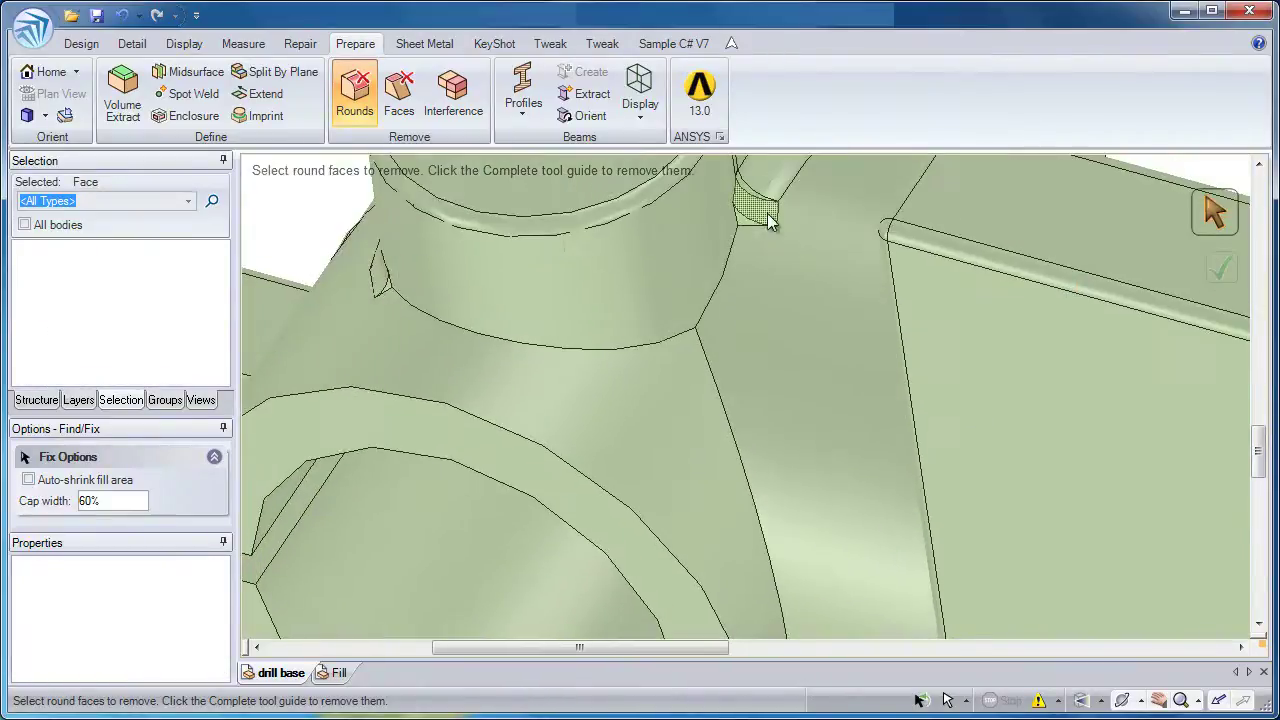
pyautogui.click(757, 207)
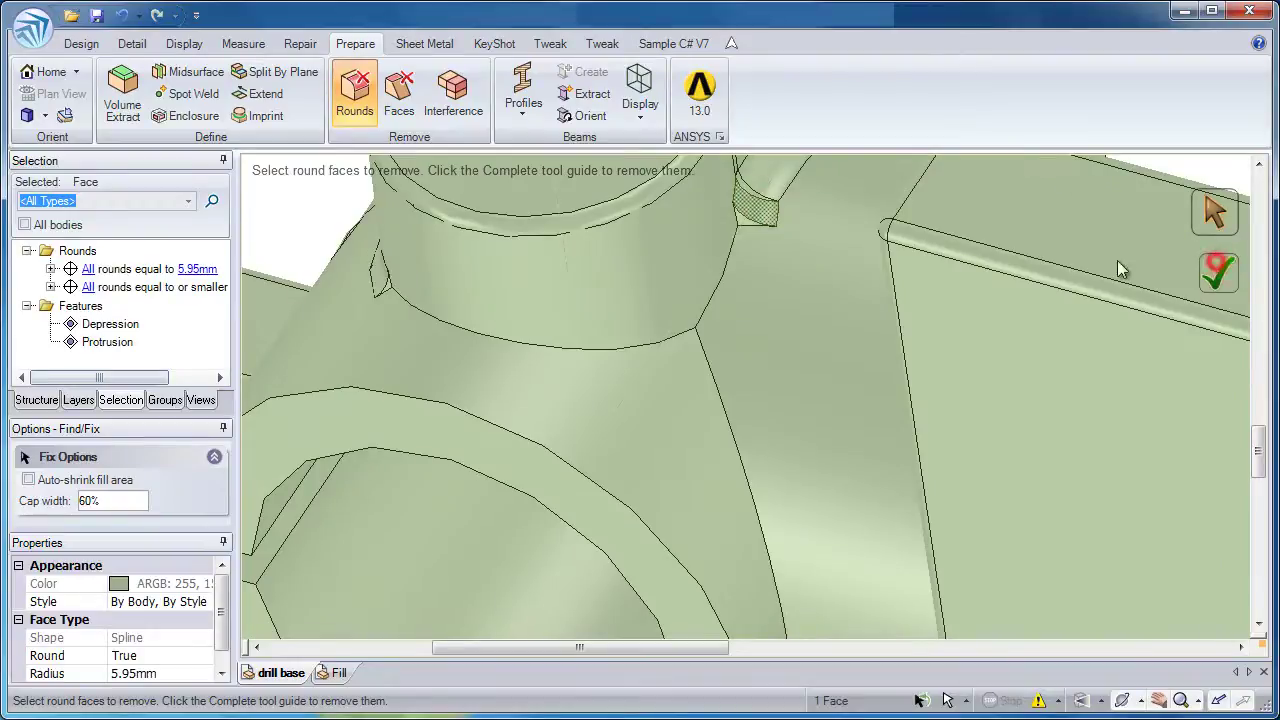
# Try to remove the whole remaining round around the other side of the boss base.
pyautogui.moveTo(631, 306)
pyautogui.mouseDown(button='middle')
pyautogui.moveTo(503, 326)
pyautogui.moveTo(555, 383)
pyautogui.moveTo(521, 403)
pyautogui.mouseUp(button='middle')
pyautogui.click(531, 412)
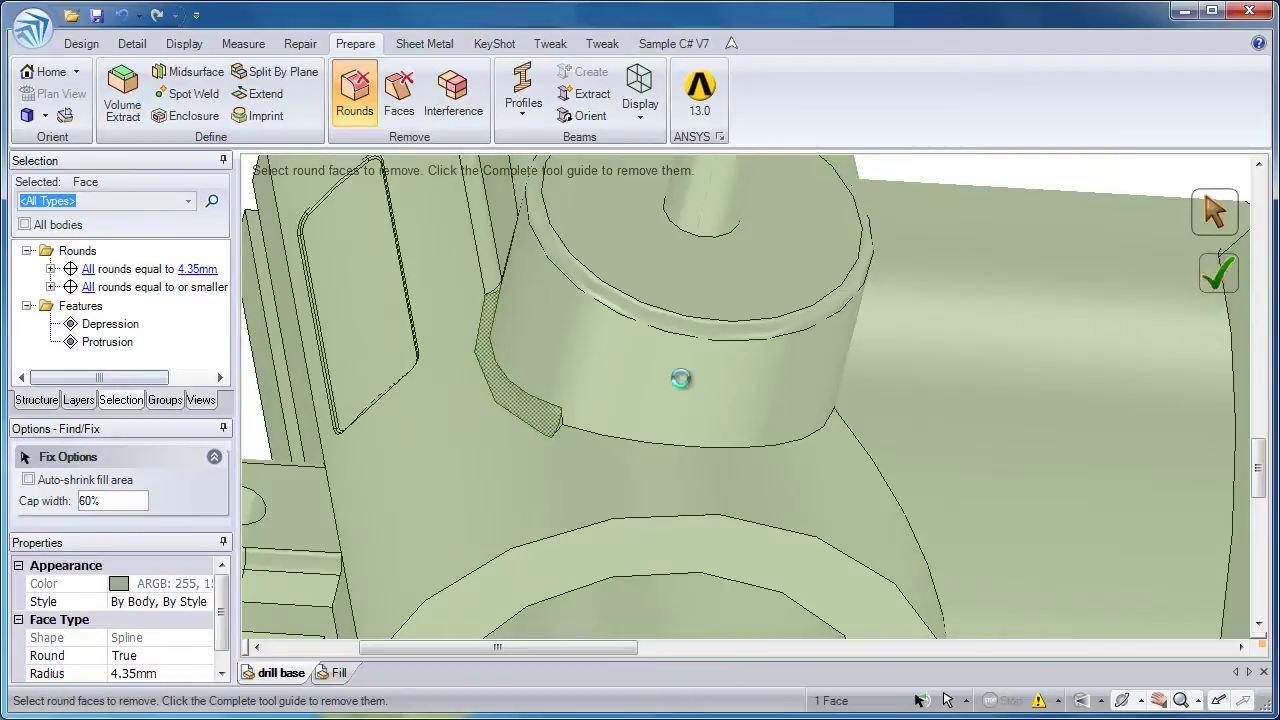
pyautogui.moveTo(681, 378)
pyautogui.mouseDown(button='middle')
pyautogui.moveTo(672, 560)
pyautogui.moveTo(731, 586)
pyautogui.moveTo(677, 603)
pyautogui.moveTo(783, 603)
pyautogui.moveTo(760, 534)
pyautogui.moveTo(623, 409)
pyautogui.moveTo(657, 460)
pyautogui.mouseUp(button='middle')
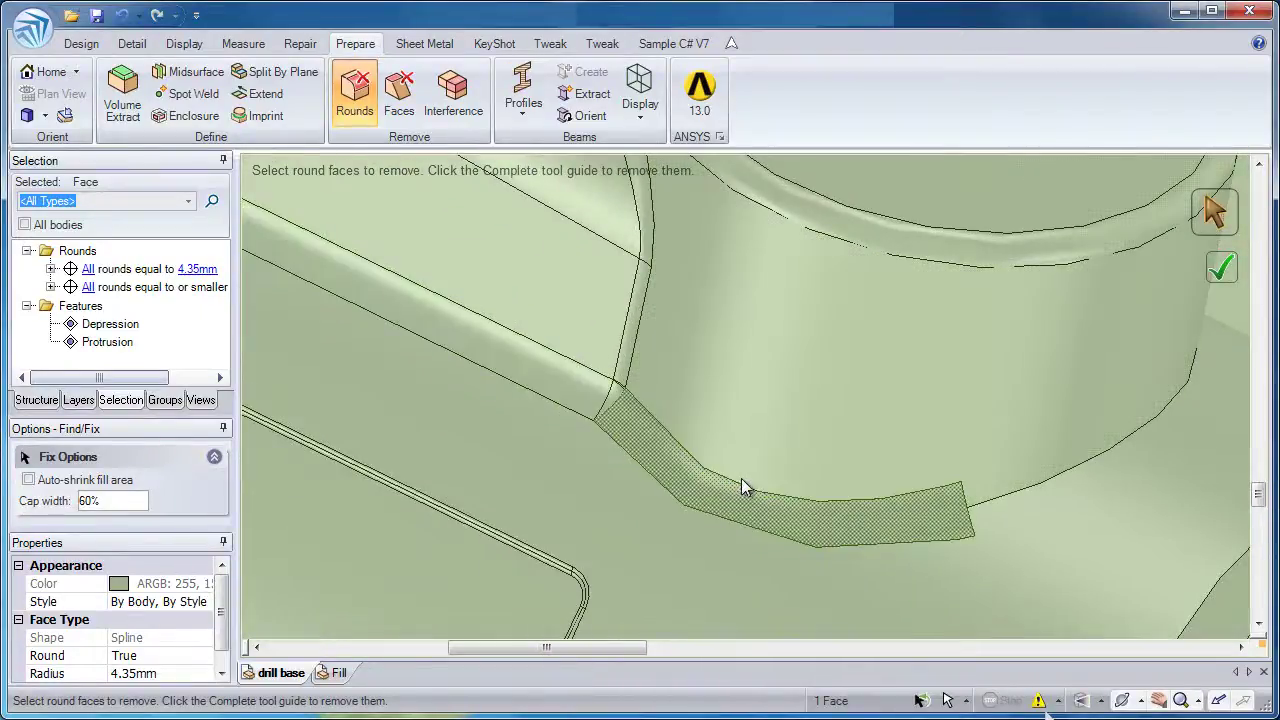
# Cut out the middle of the three rounds meeting at the boss's other corner and remove the remaining corner faces.
pyautogui.click(735, 486)
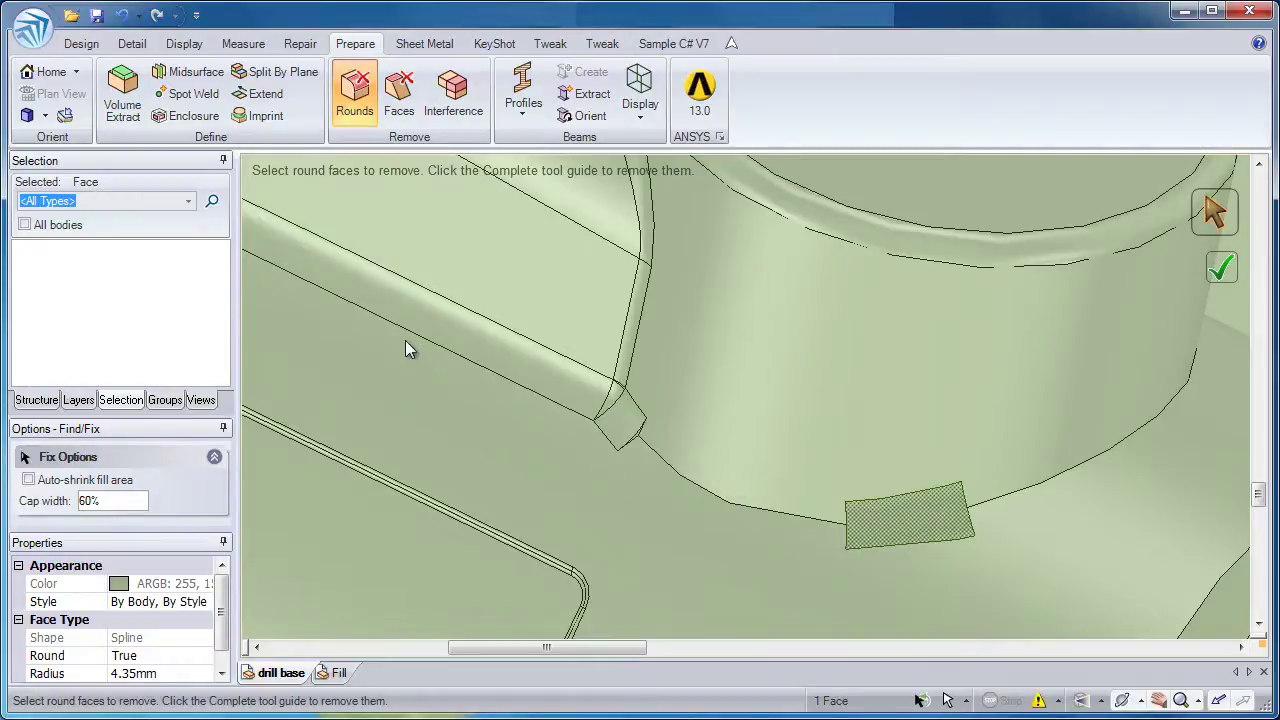
pyautogui.click(399, 335)
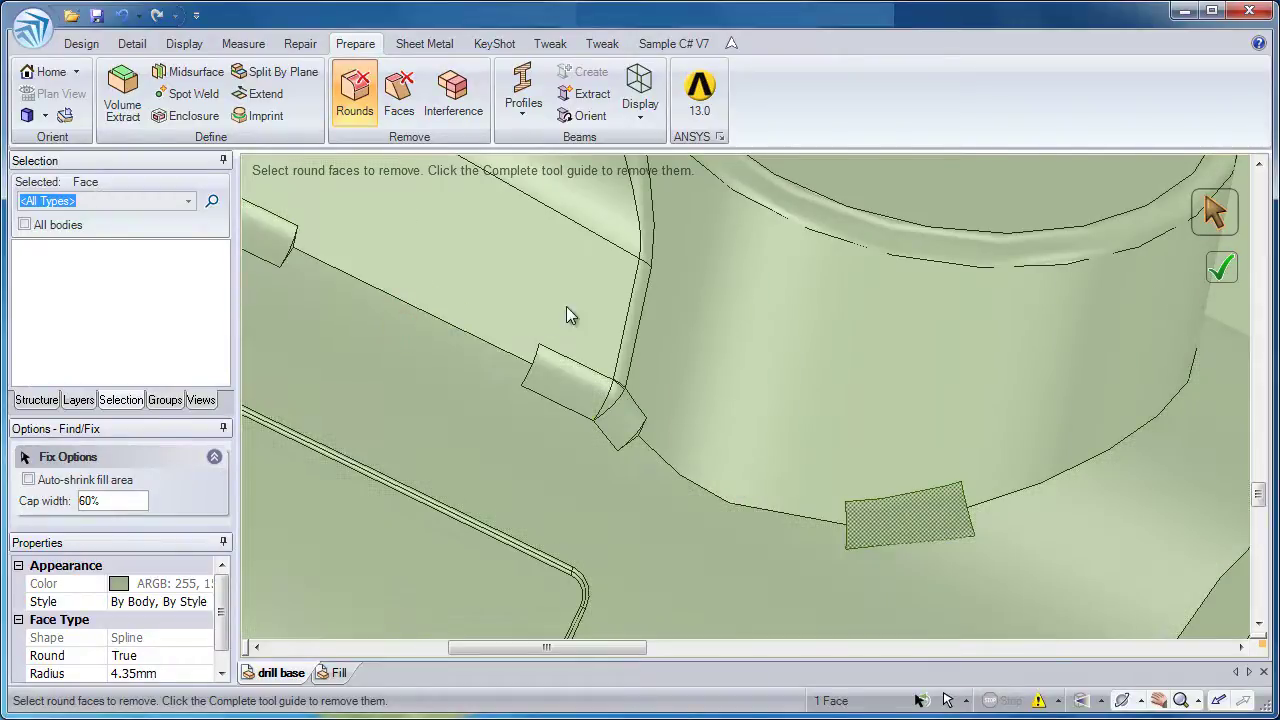
pyautogui.click(641, 328)
pyautogui.moveTo(496, 300); pyautogui.dragTo(686, 477)
pyautogui.click(1220, 277)
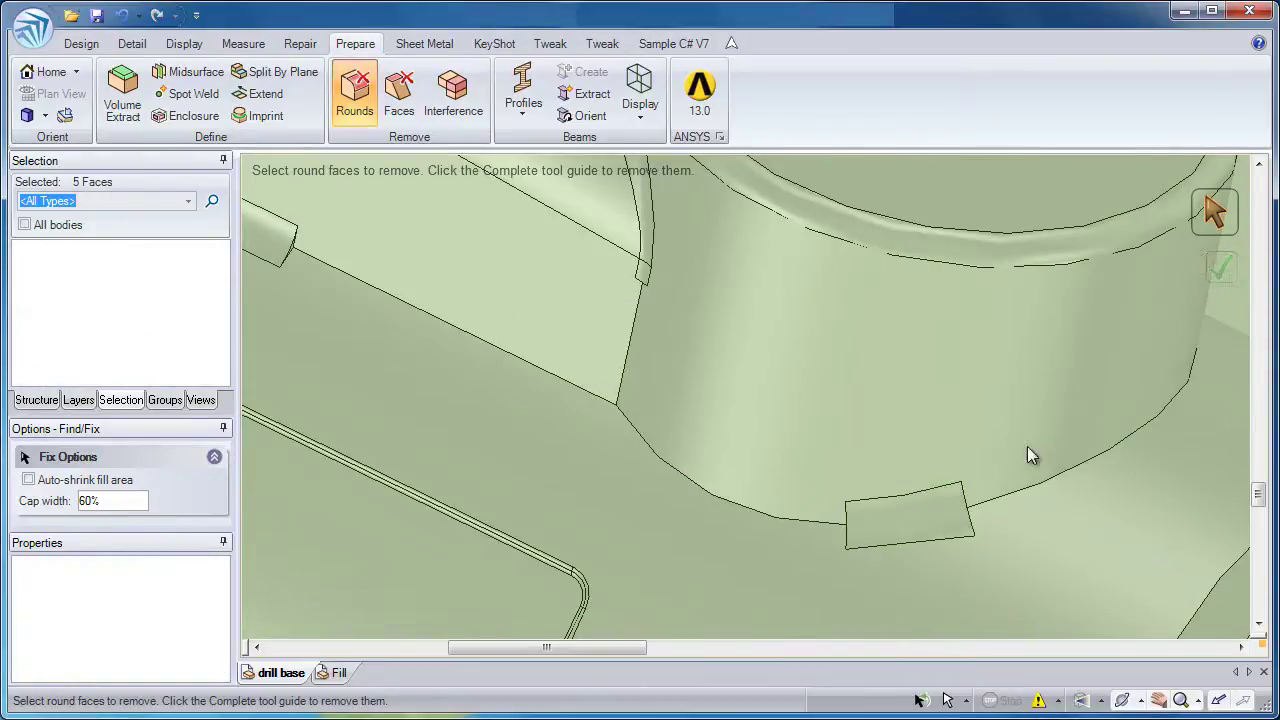
# Remove the leftover round caps on the boss base and on the straight edge beside it.
pyautogui.click(932, 512)
pyautogui.click(1218, 287)
pyautogui.click(532, 205)
pyautogui.click(1215, 285)
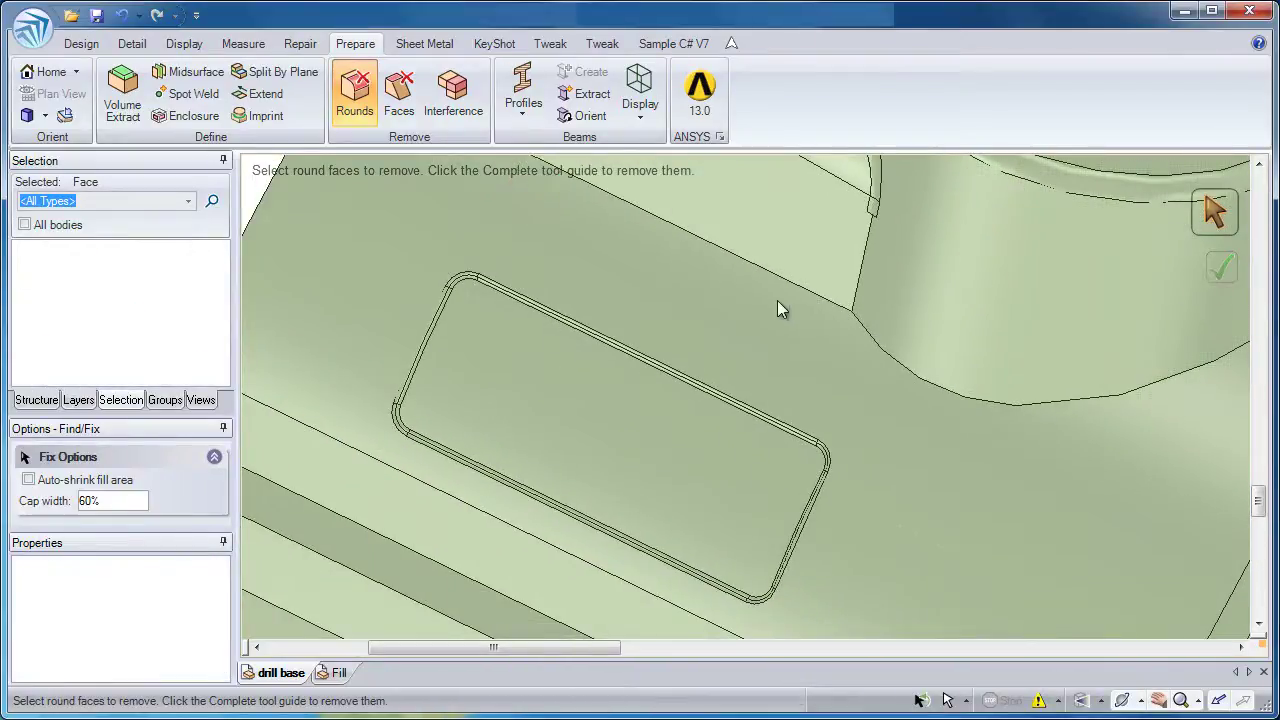
# Try to fill the small rectangular notch between the cylindrical collar and the side boss's flat top using its three inner faces.
pyautogui.moveTo(771, 297); pyautogui.dragTo(716, 338, button='middle')
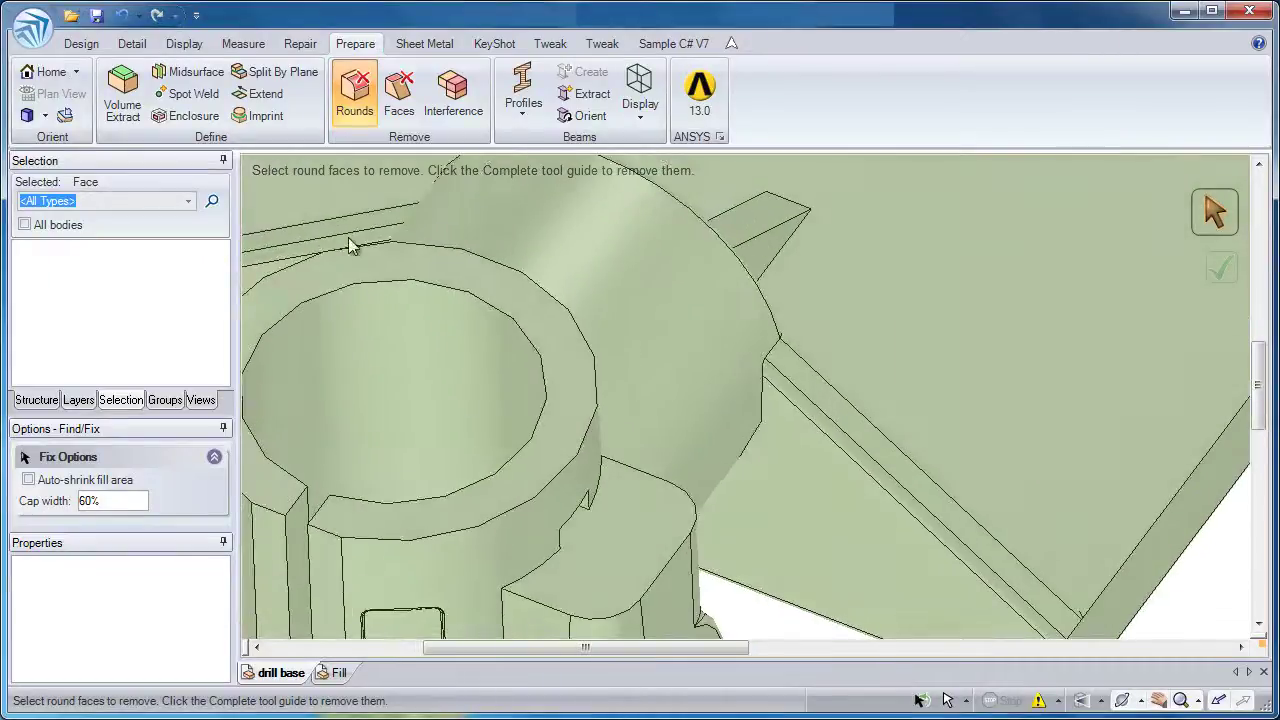
pyautogui.click(82, 43)
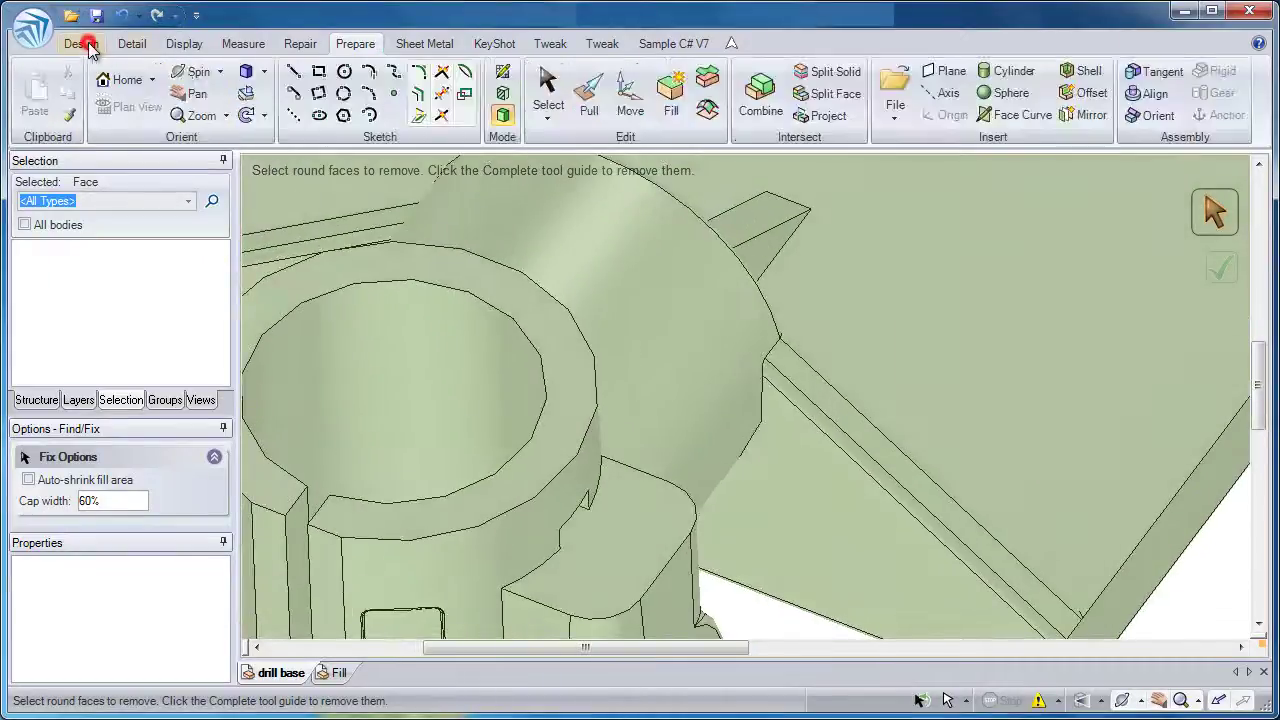
pyautogui.click(541, 92)
pyautogui.click(588, 545)
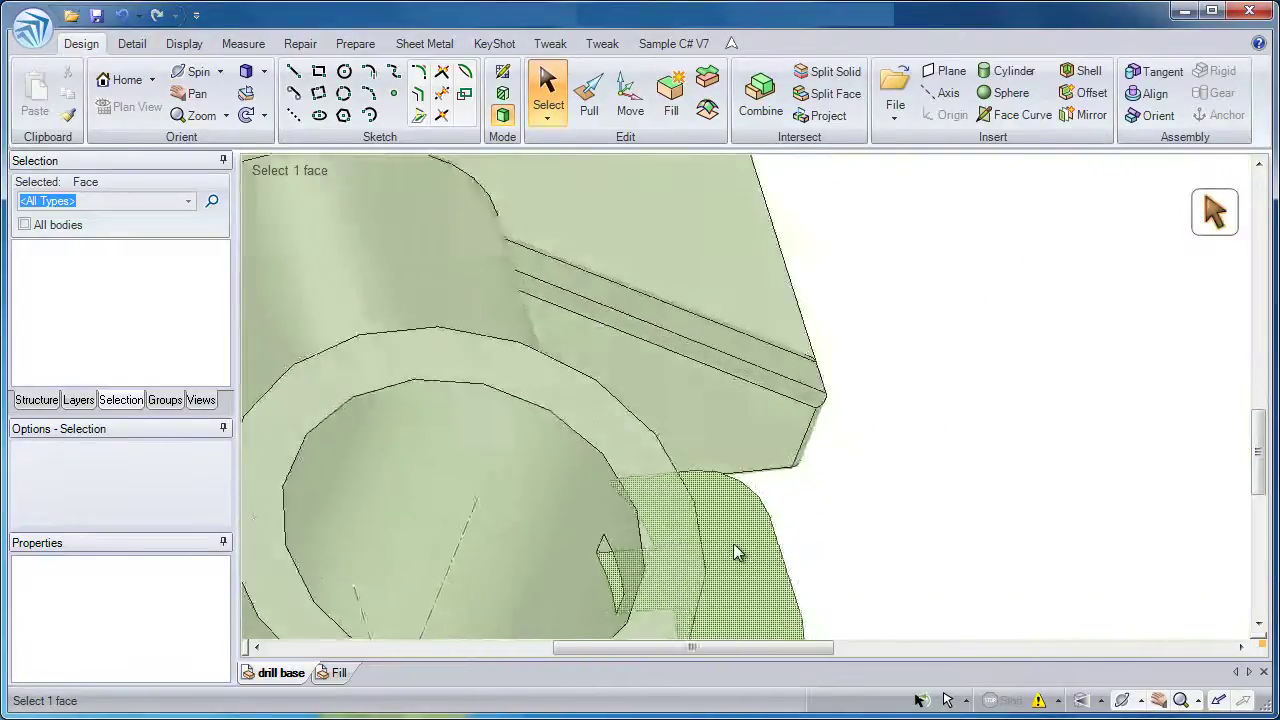
pyautogui.click(624, 594)
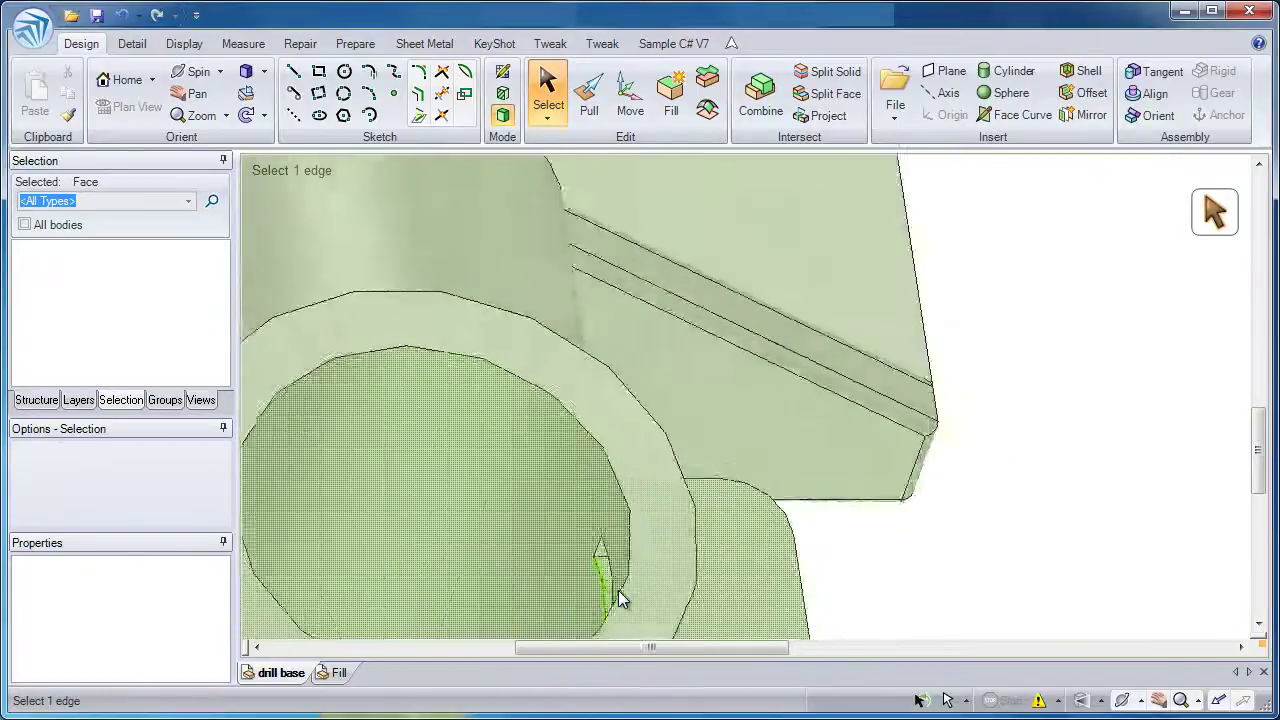
pyautogui.click(664, 598)
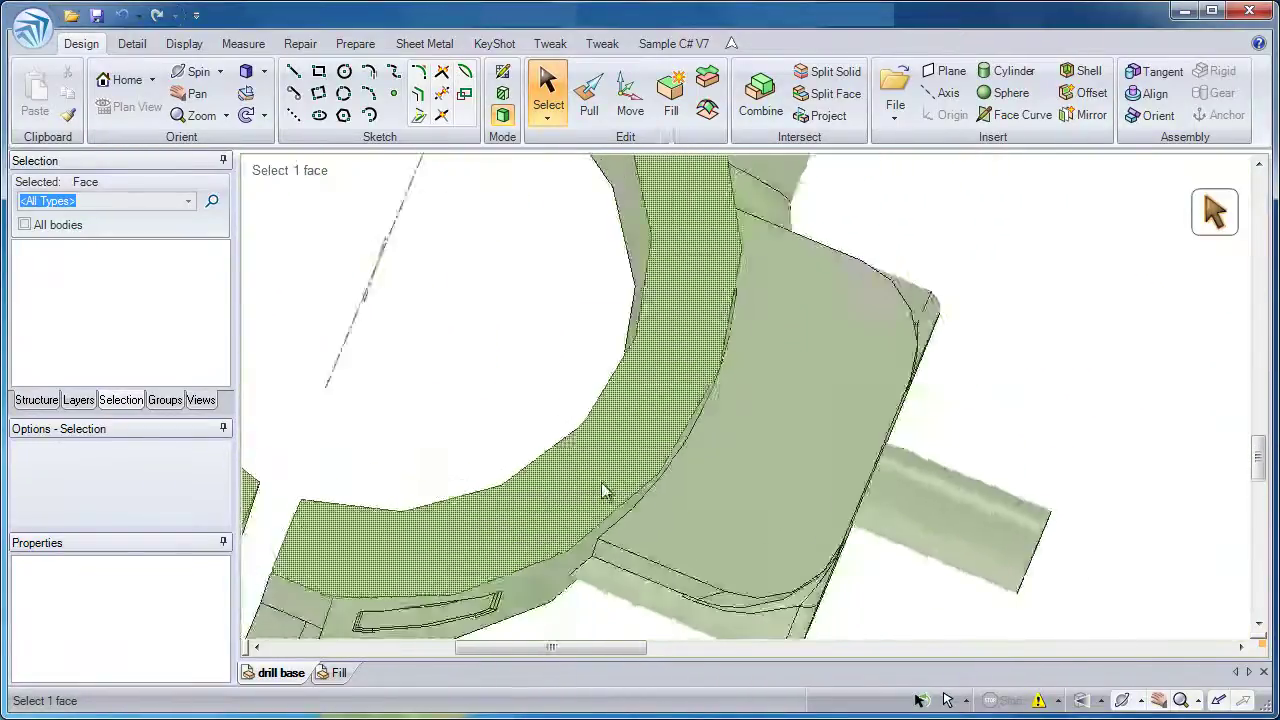
pyautogui.moveTo(510, 435); pyautogui.dragTo(741, 252)
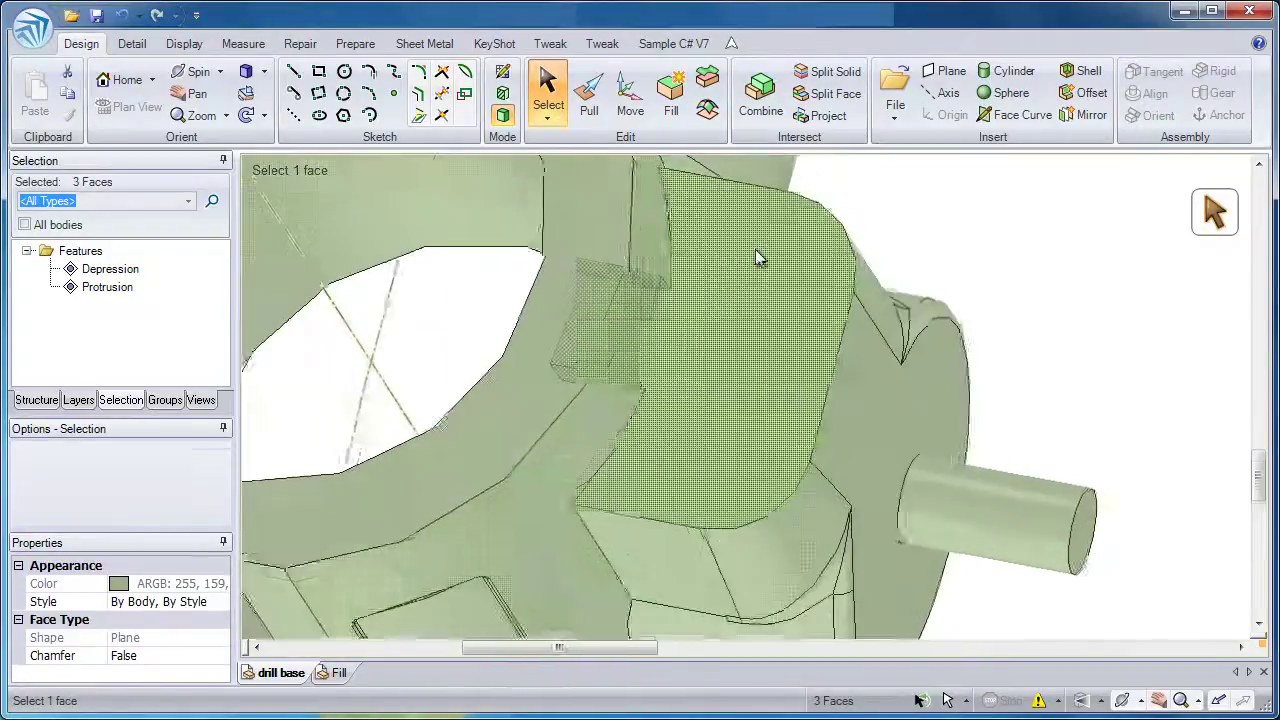
pyautogui.click(671, 112)
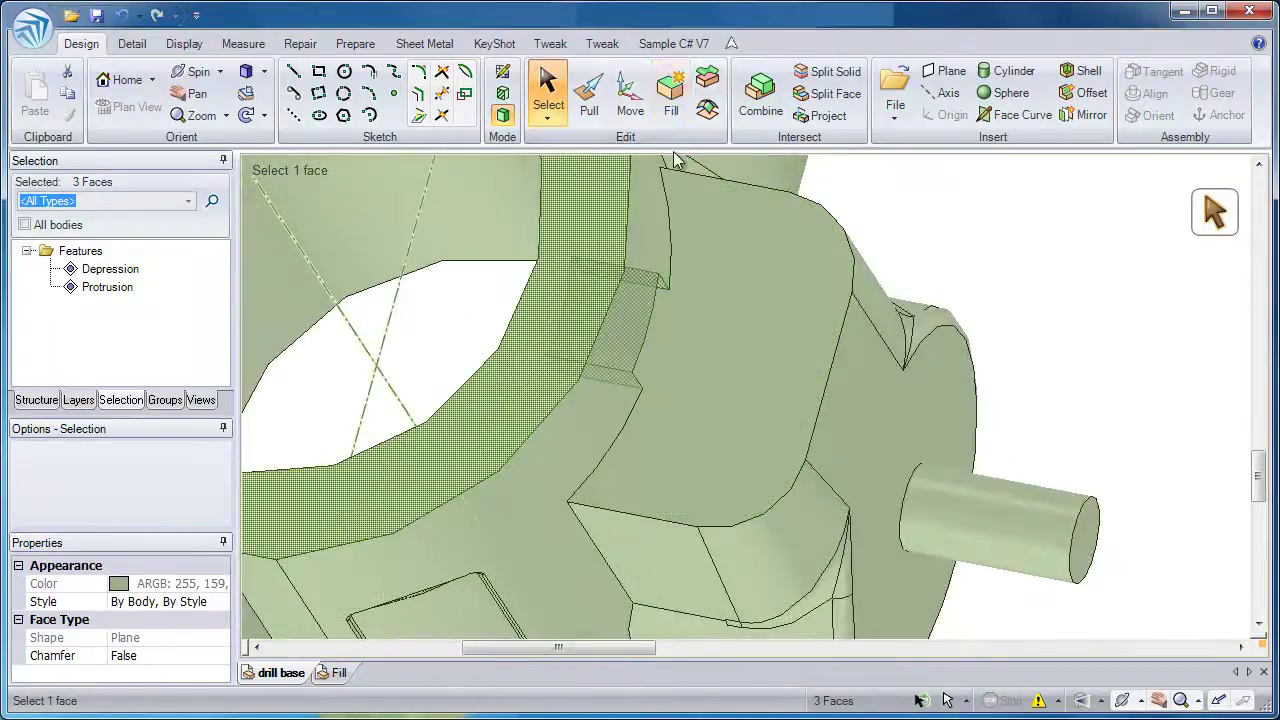
pyautogui.scroll(5, 685, 295)
pyautogui.scroll(4, 685, 302)
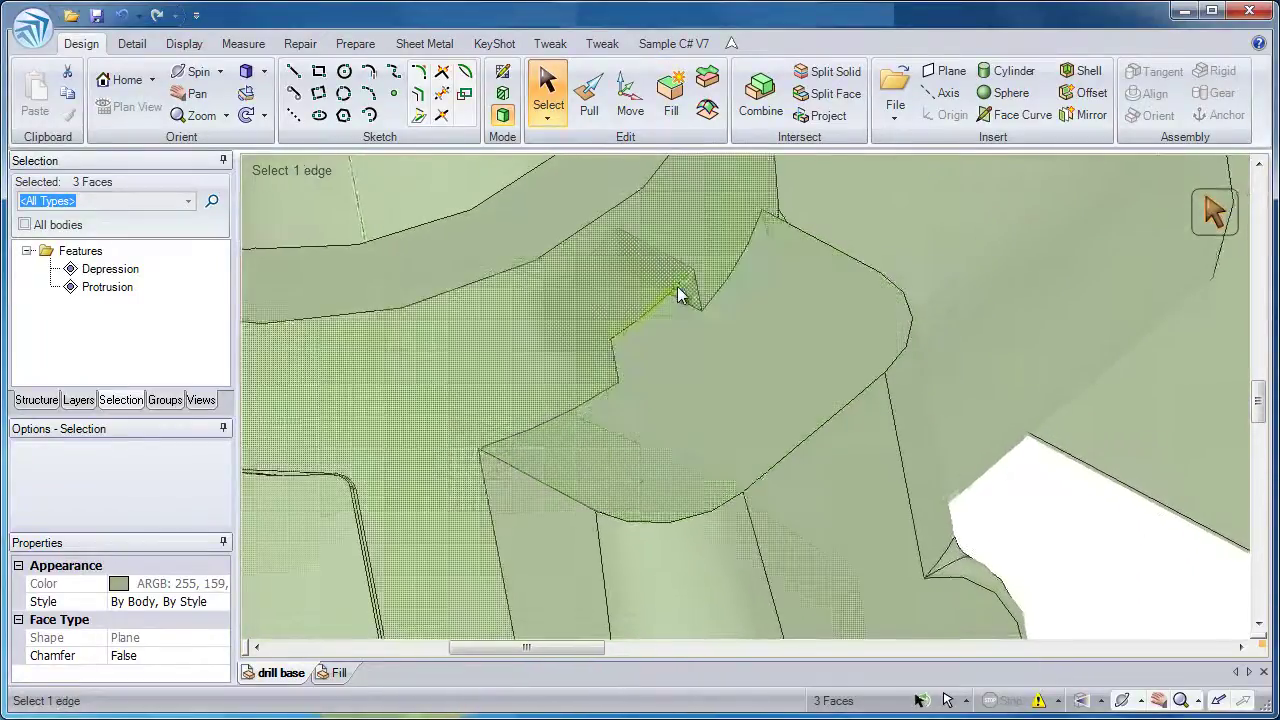
pyautogui.moveTo(663, 328)
pyautogui.mouseDown(button='middle')
pyautogui.moveTo(636, 333)
pyautogui.moveTo(643, 323)
pyautogui.mouseUp(button='middle')
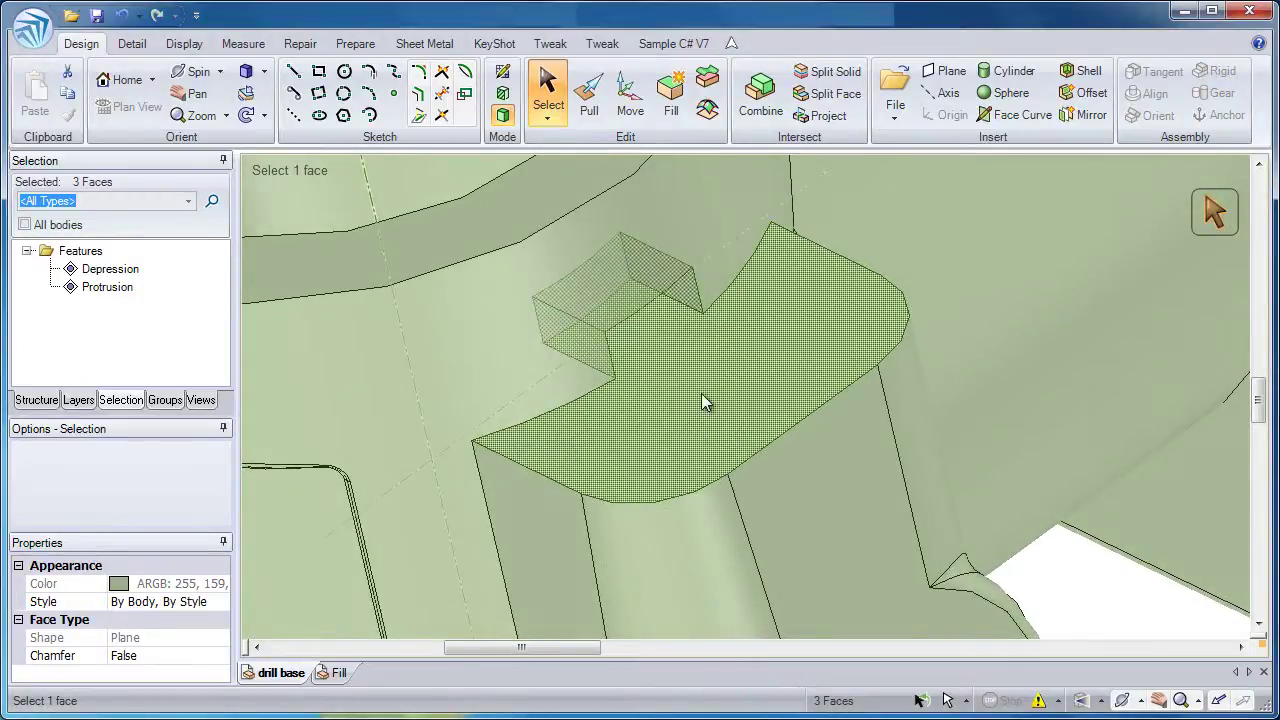
pyautogui.scroll(2, 701, 393)
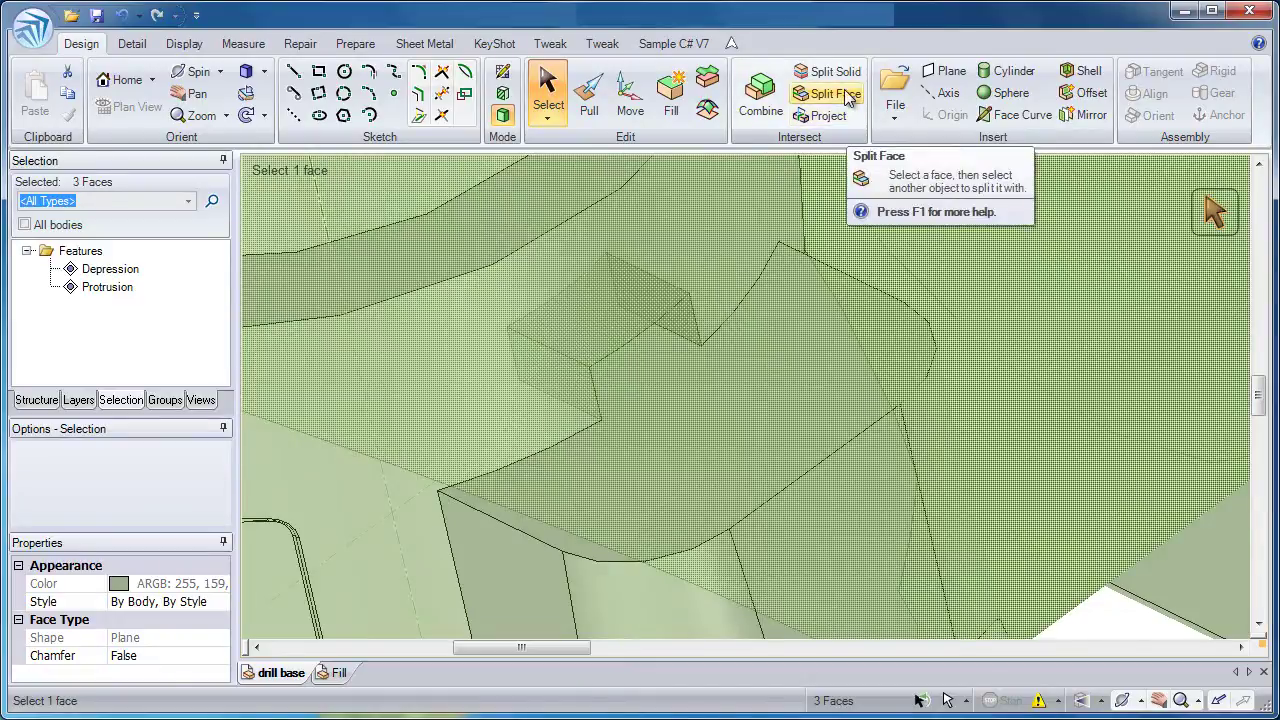
pyautogui.press('Escape')
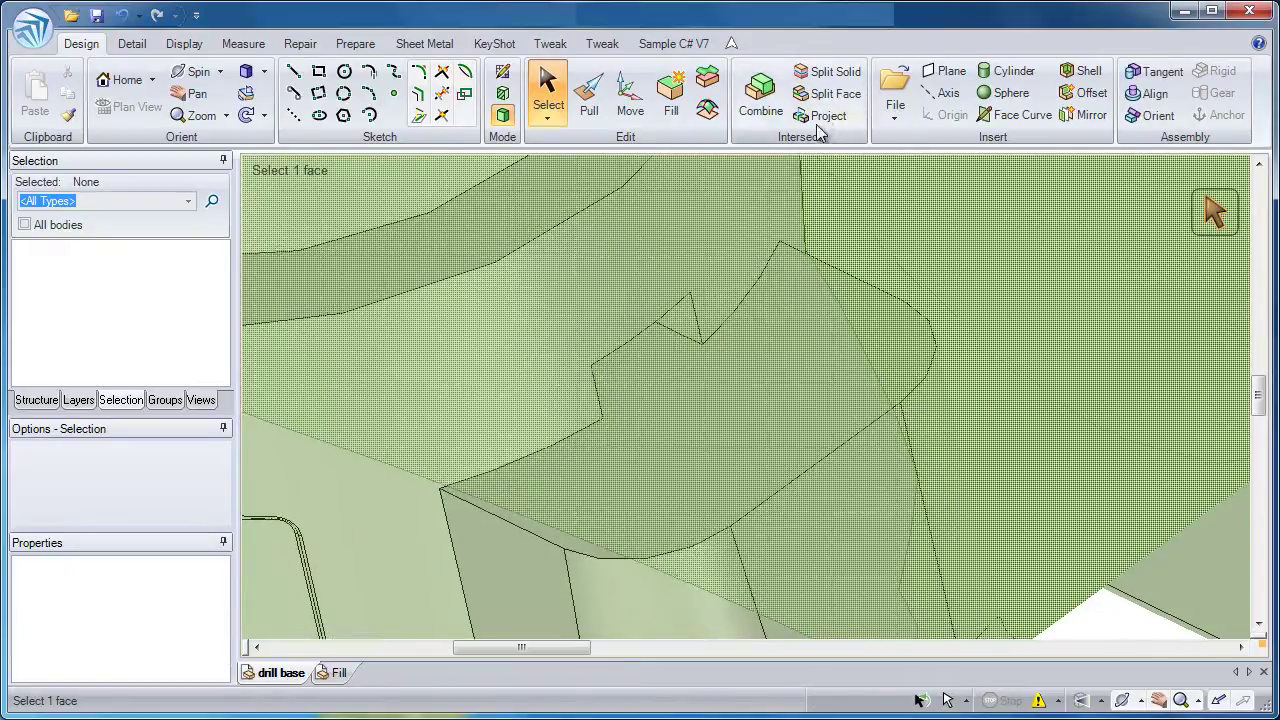
# Split the side boss's flat top face, using the collar's outer cylindrical face as the splitter.
pyautogui.click(855, 95)
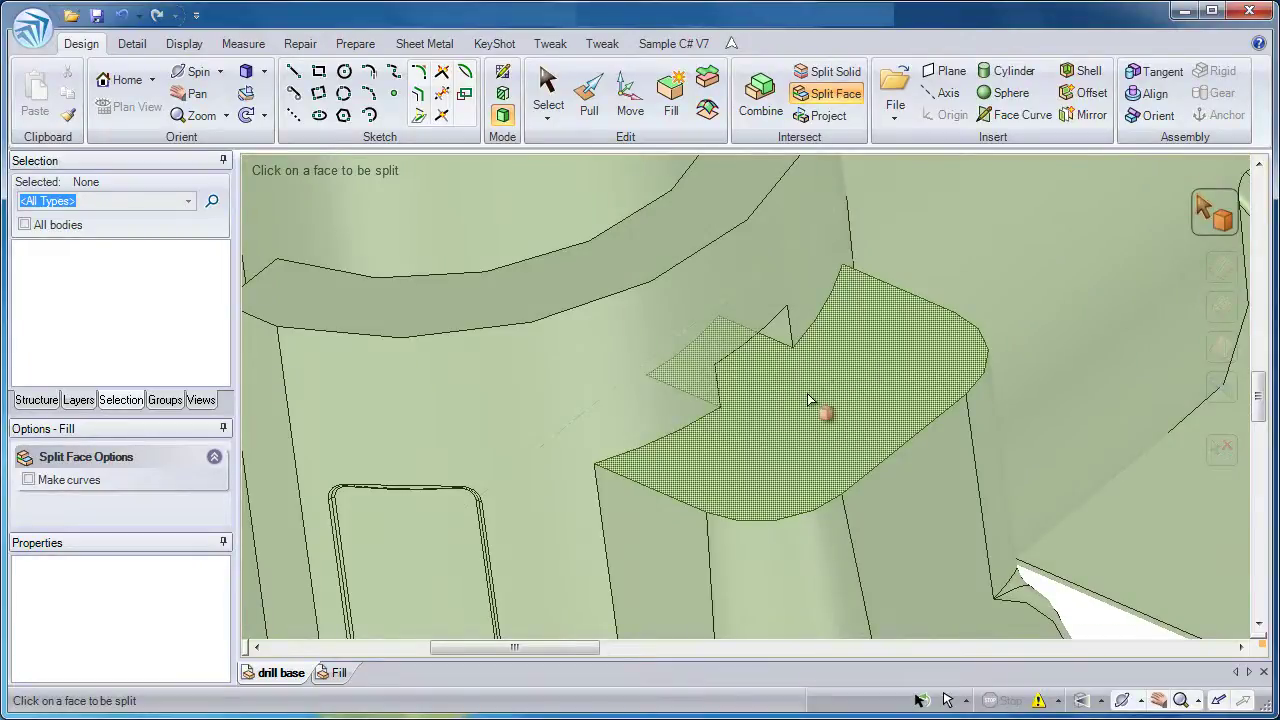
pyautogui.click(825, 391)
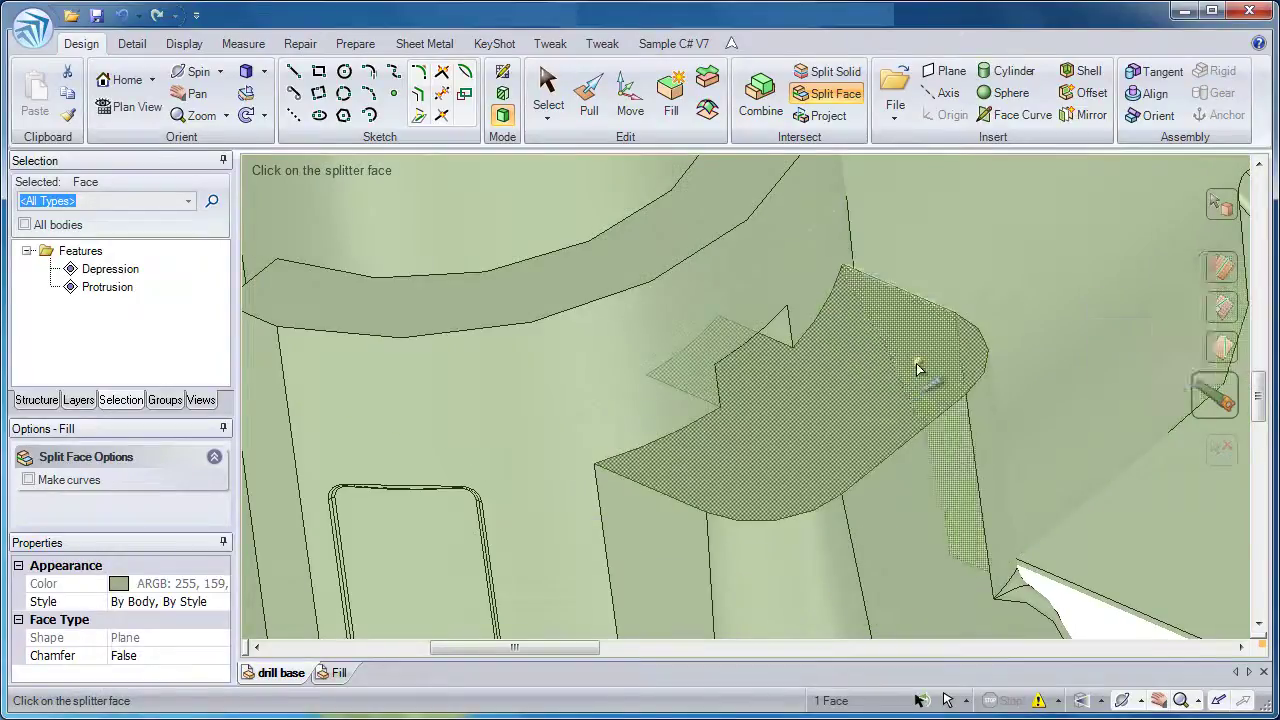
pyautogui.click(1217, 273)
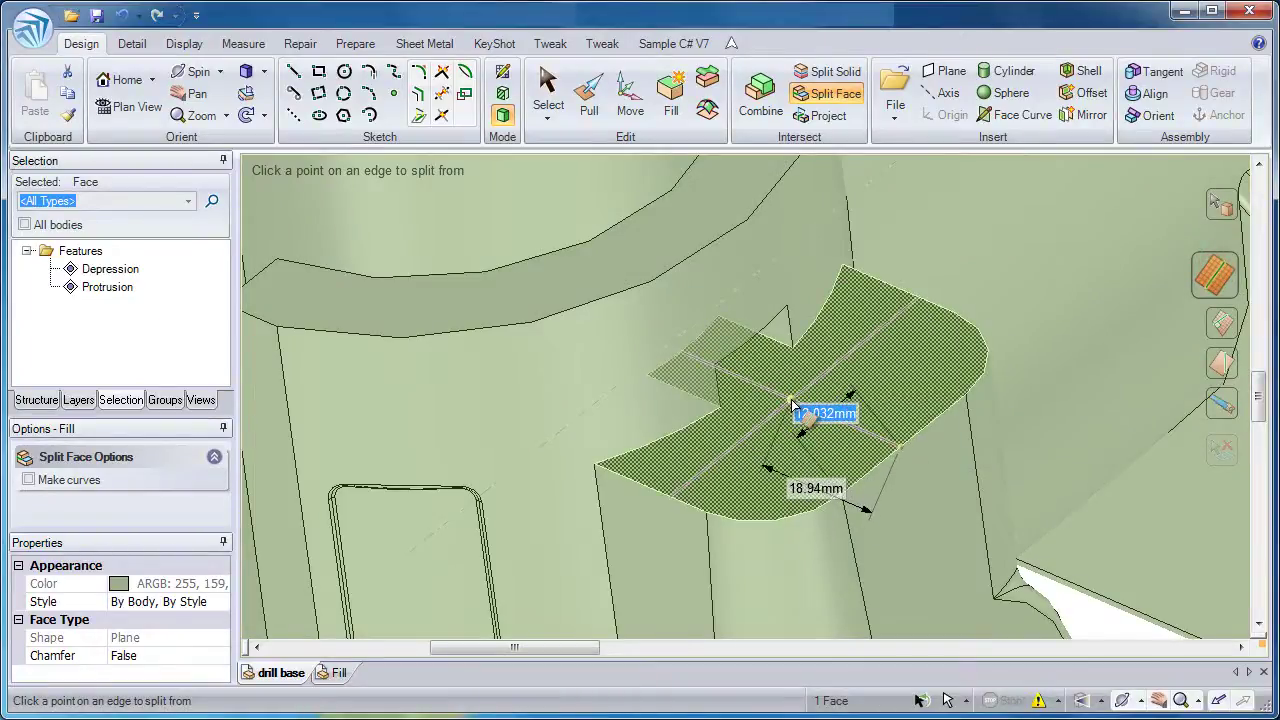
pyautogui.moveTo(801, 404); pyautogui.dragTo(819, 404, button='middle')
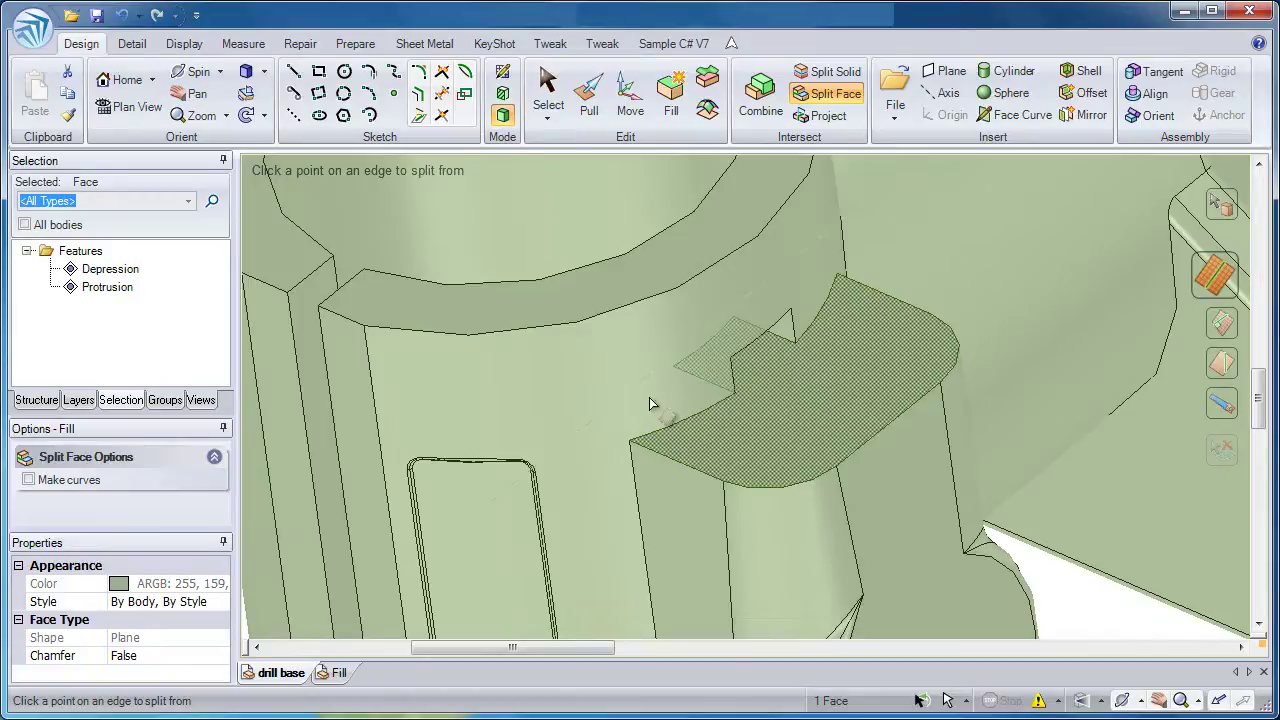
pyautogui.click(1217, 338)
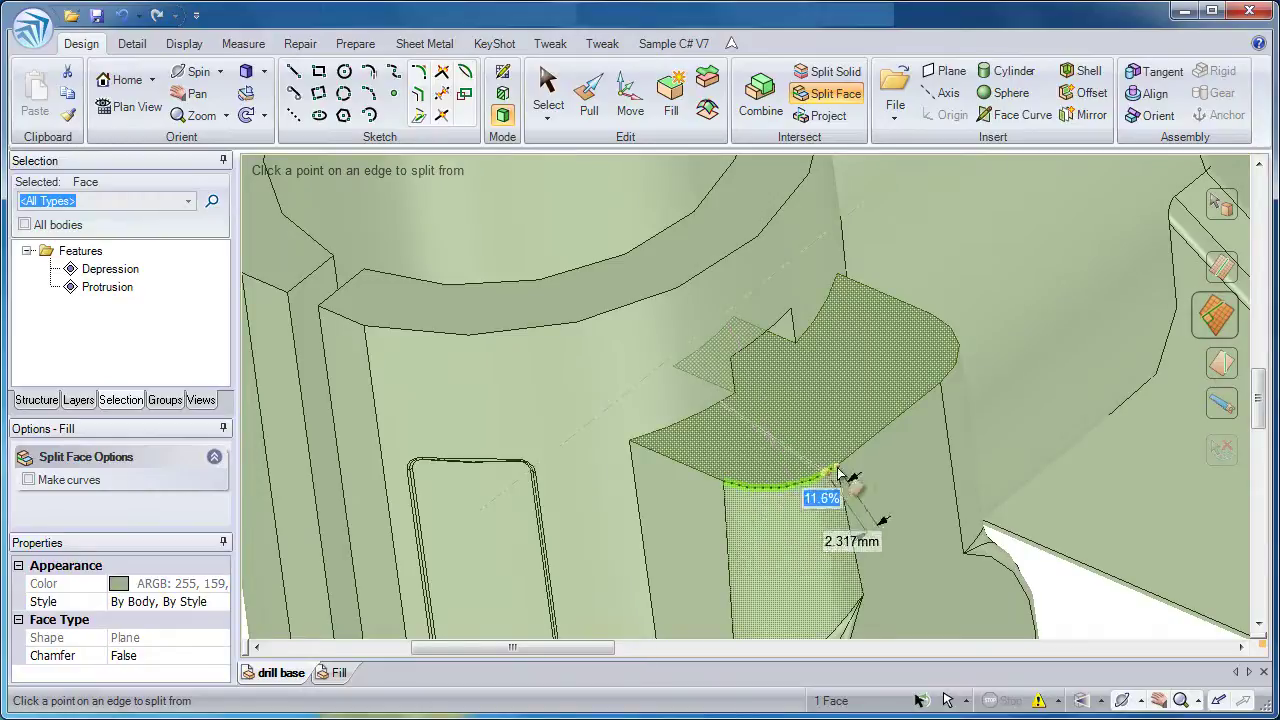
pyautogui.click(1226, 370)
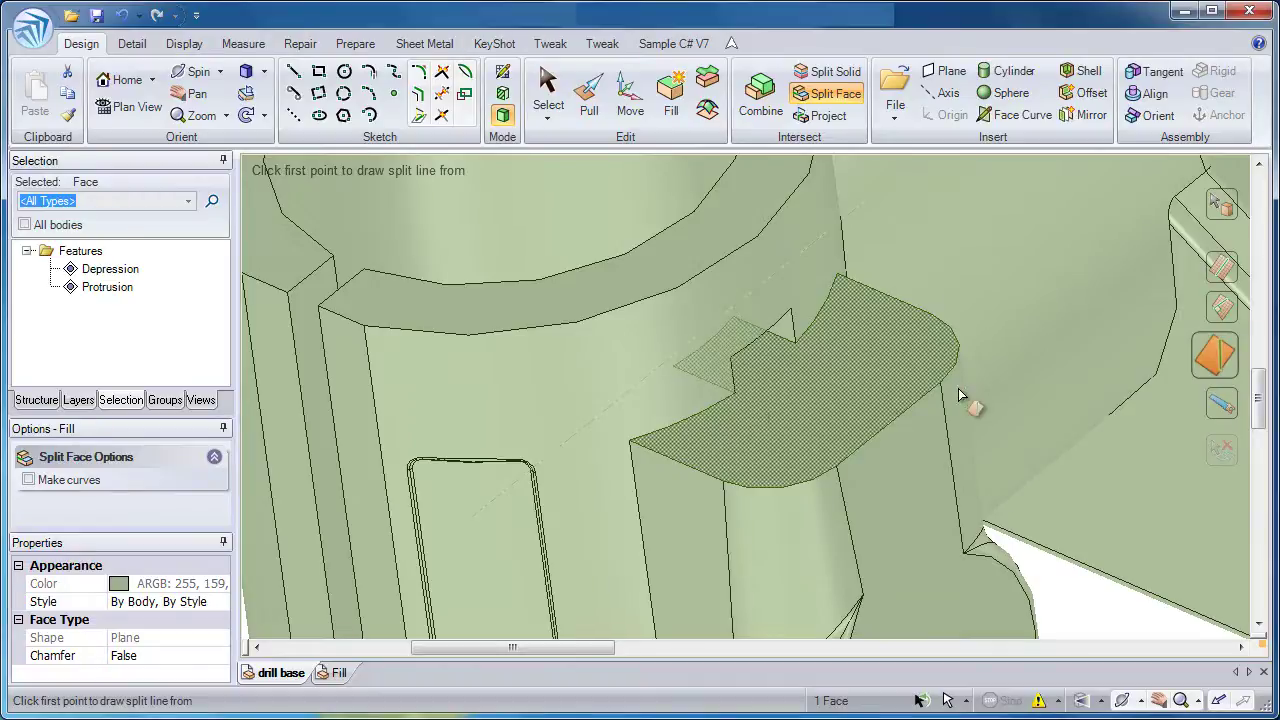
pyautogui.click(1213, 405)
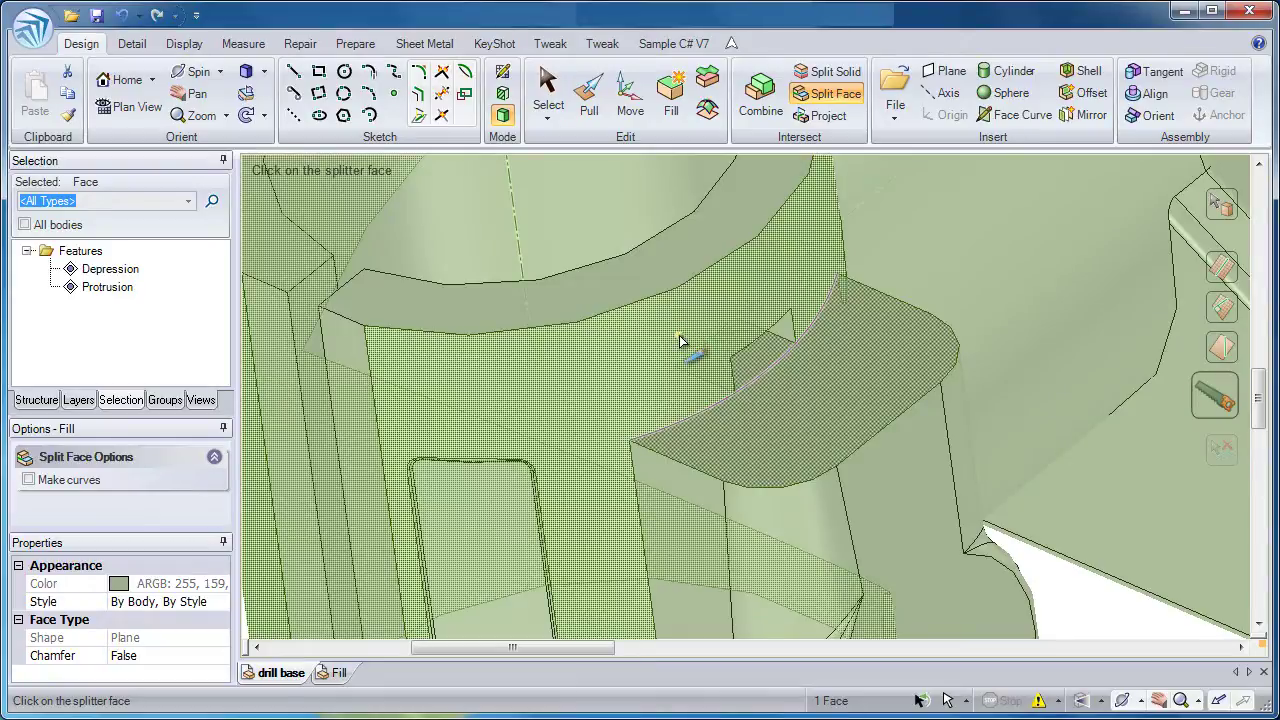
pyautogui.click(789, 288)
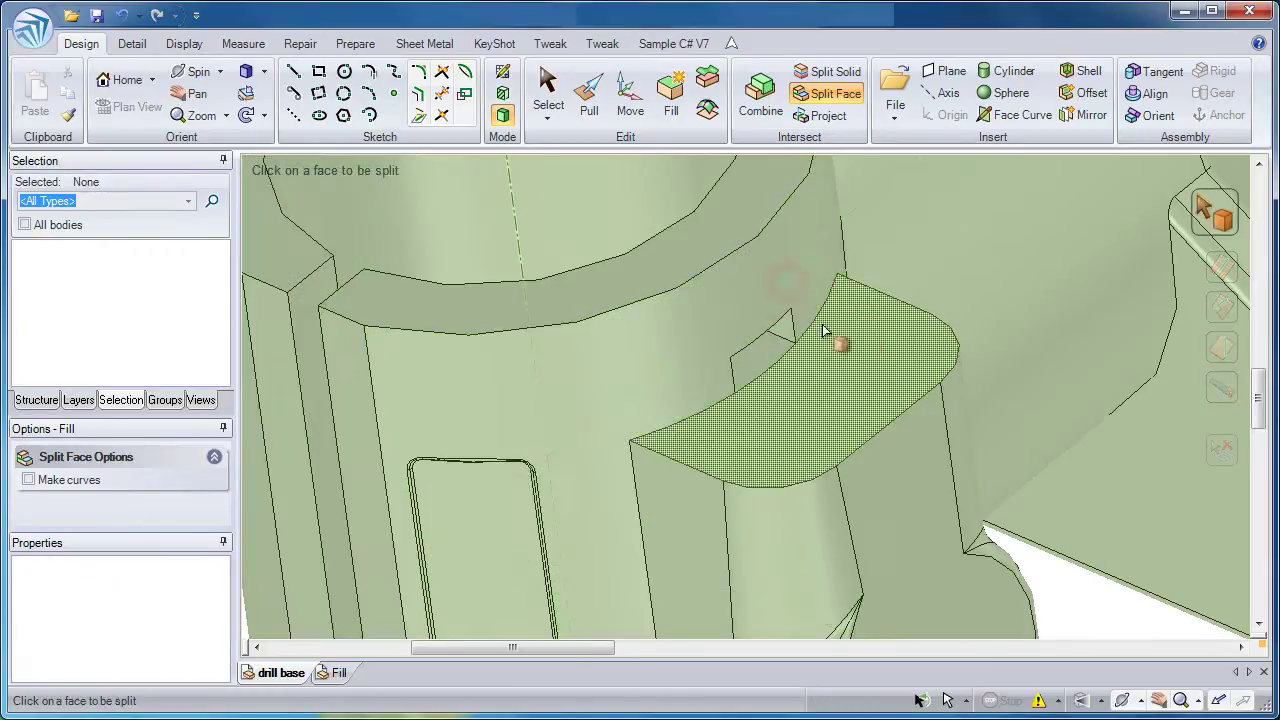
# Select the four faces enclosing the notch in the collar wall above the side boss and remove it with Fill.
pyautogui.click(547, 85)
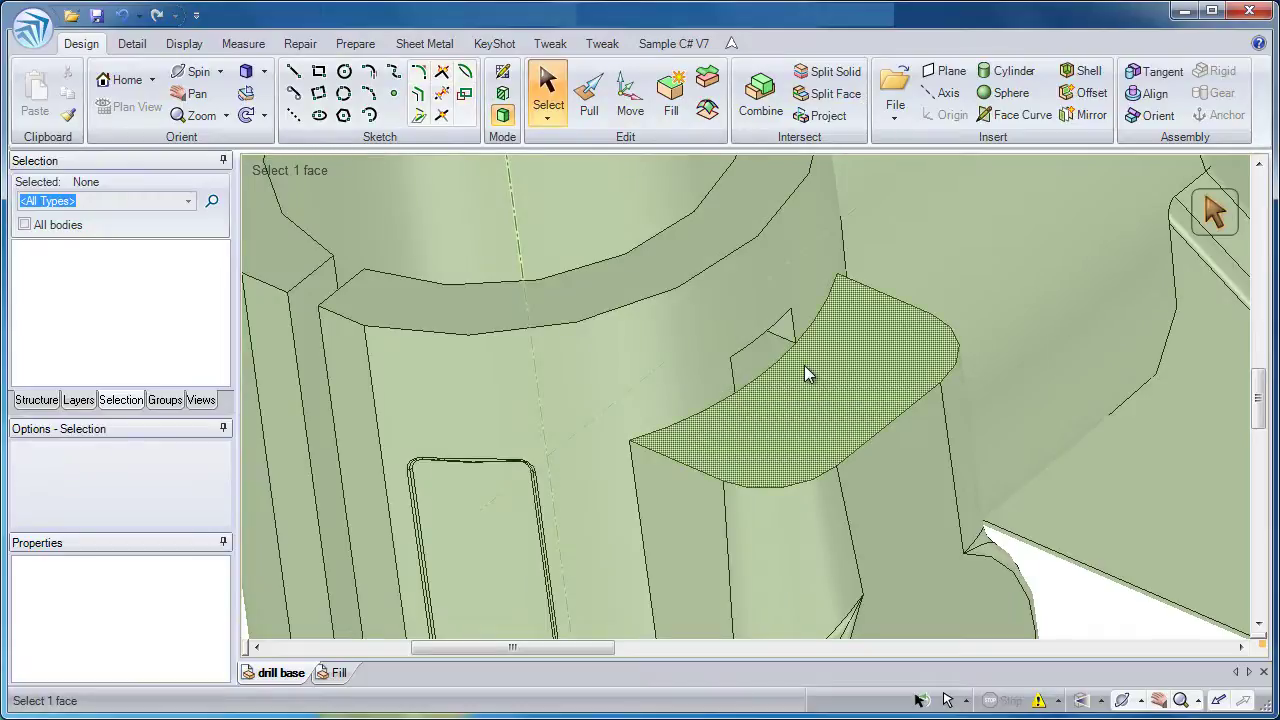
pyautogui.moveTo(804, 365); pyautogui.dragTo(766, 320, button='middle')
pyautogui.moveTo(765, 320); pyautogui.dragTo(928, 508)
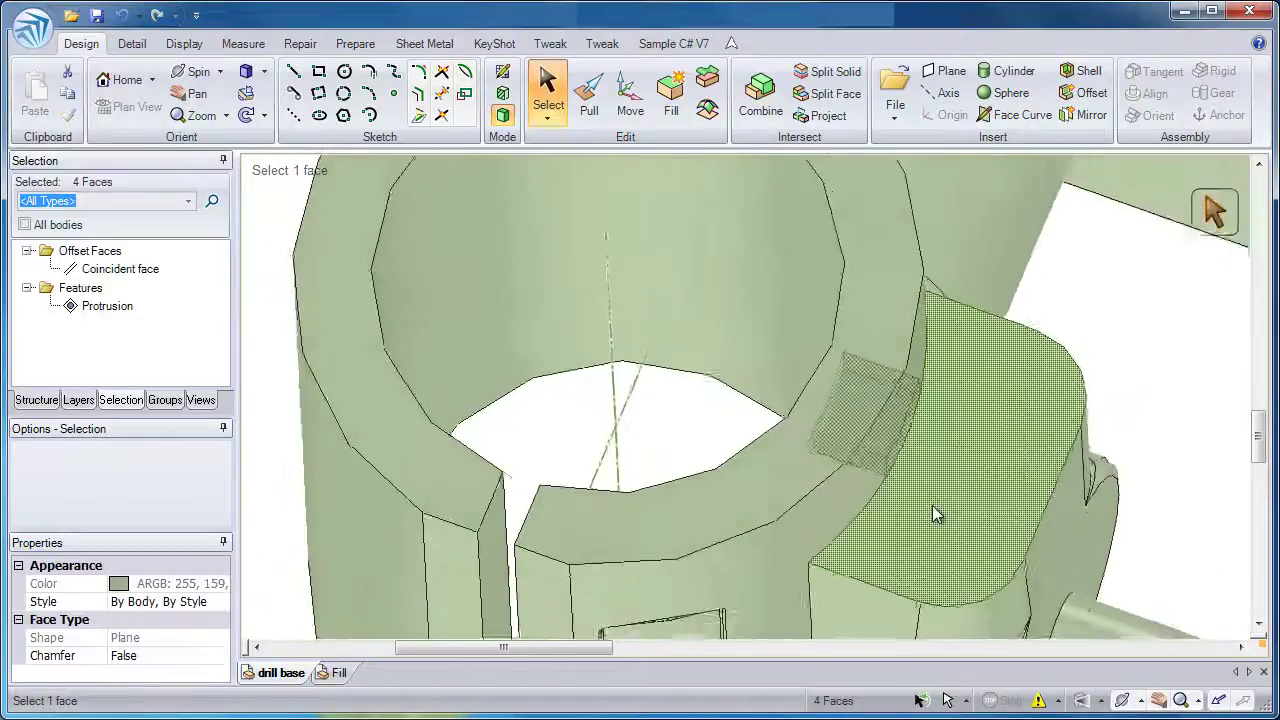
pyautogui.moveTo(932, 506); pyautogui.dragTo(929, 483, button='middle')
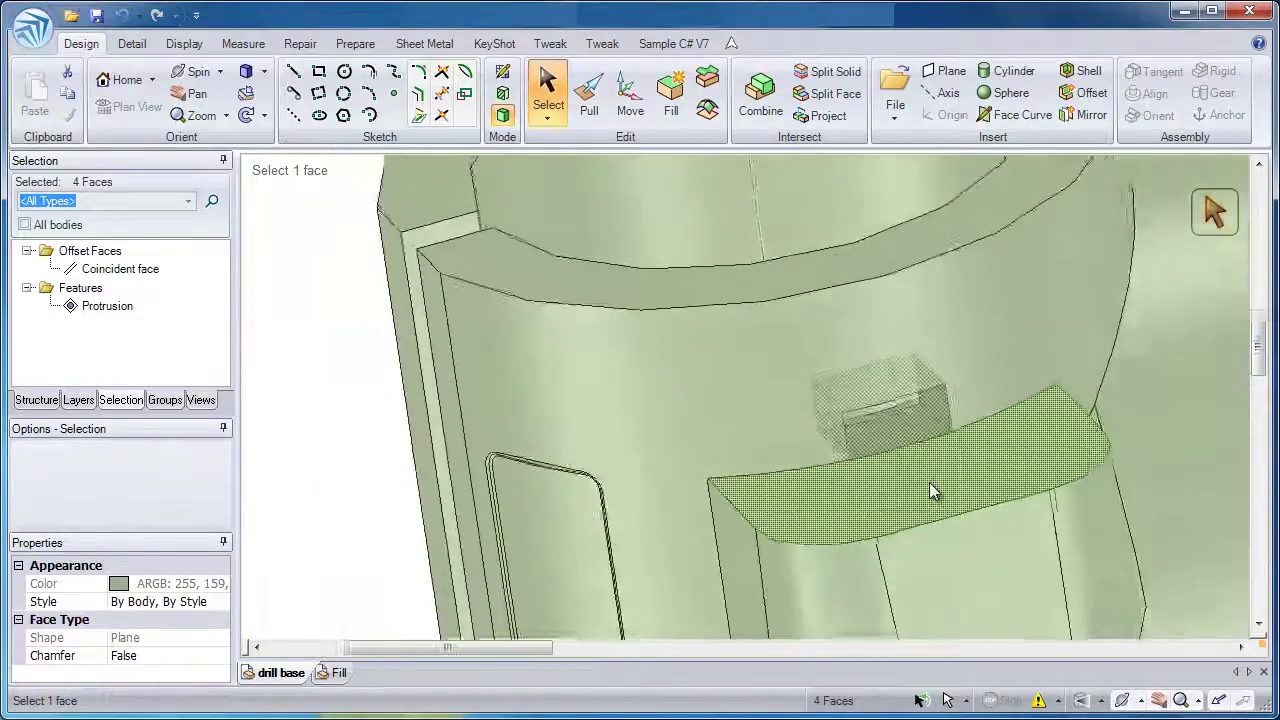
pyautogui.click(677, 95)
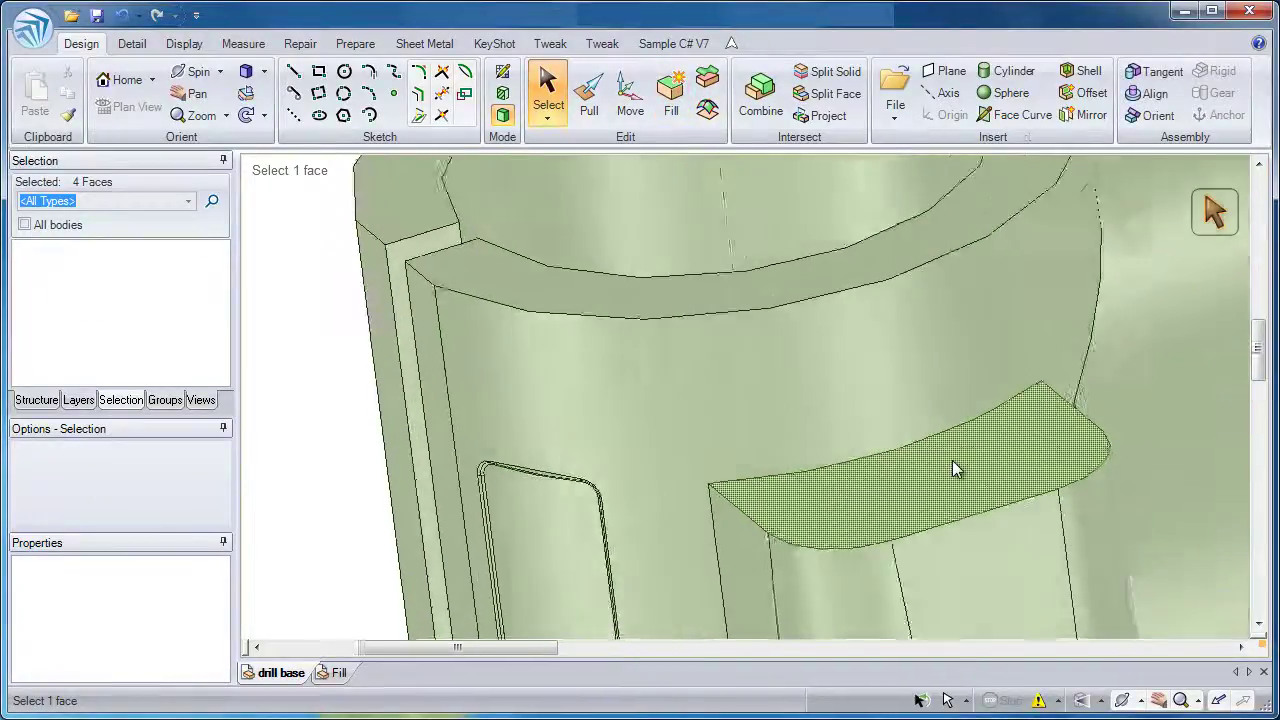